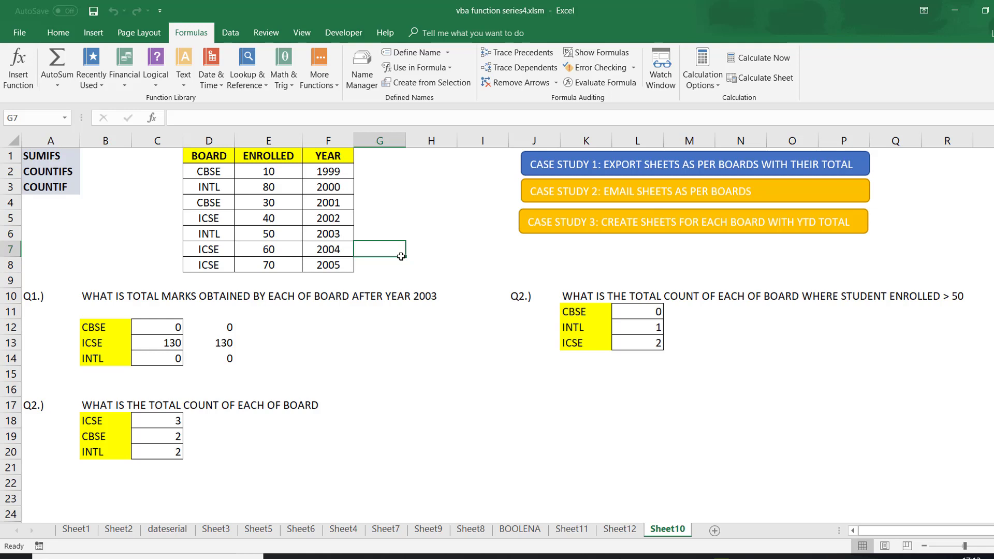
Select the BOARD/ENROLLED/YEAR table D1:F8 on Sheet10, starting from the BOARD header
{"action": "left_click", "coordinate": [226, 157]}
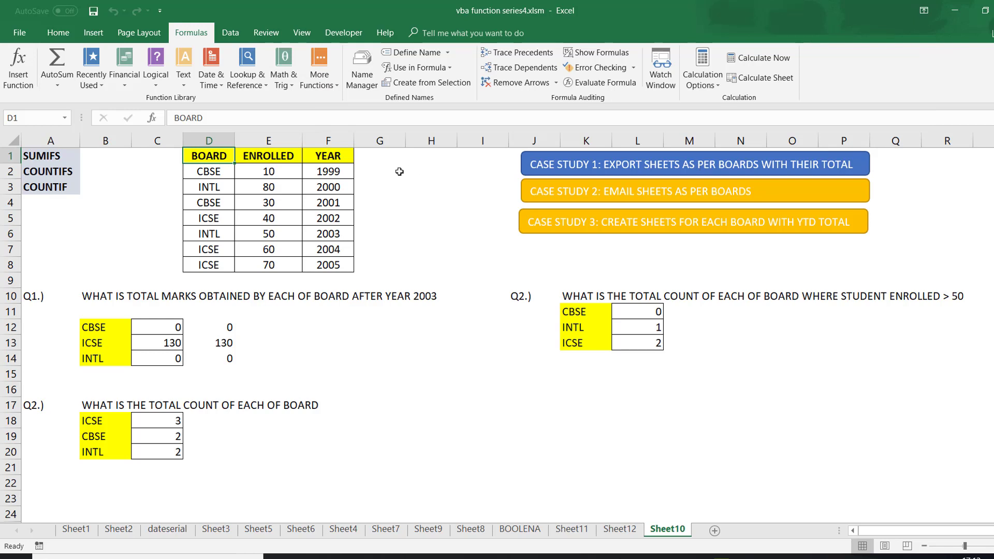
{"action": "left_click", "coordinate": [337, 271], "text": "shift"}
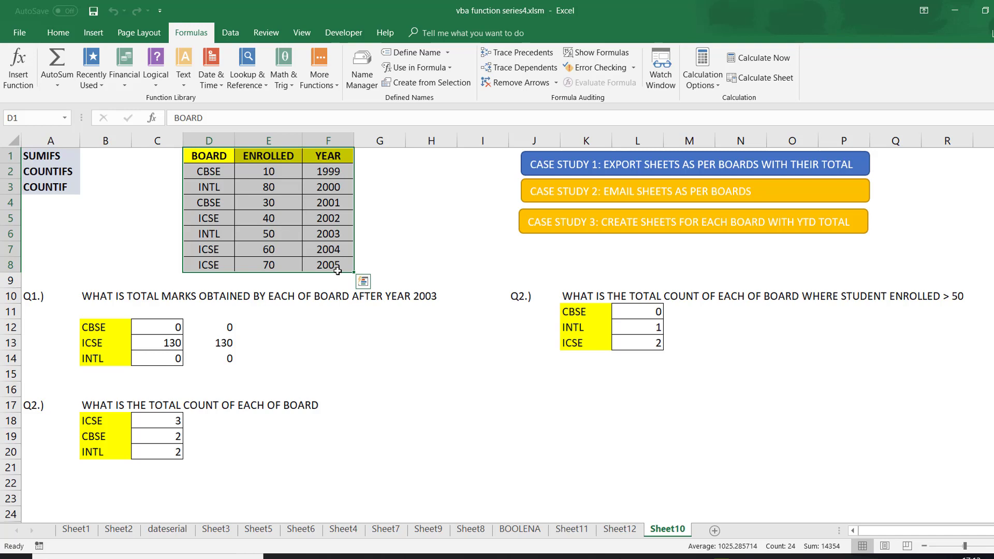
Copy the board table and paste it at A1 of a new workbook, Book1
{"action": "key", "text": "ctrl+c"}
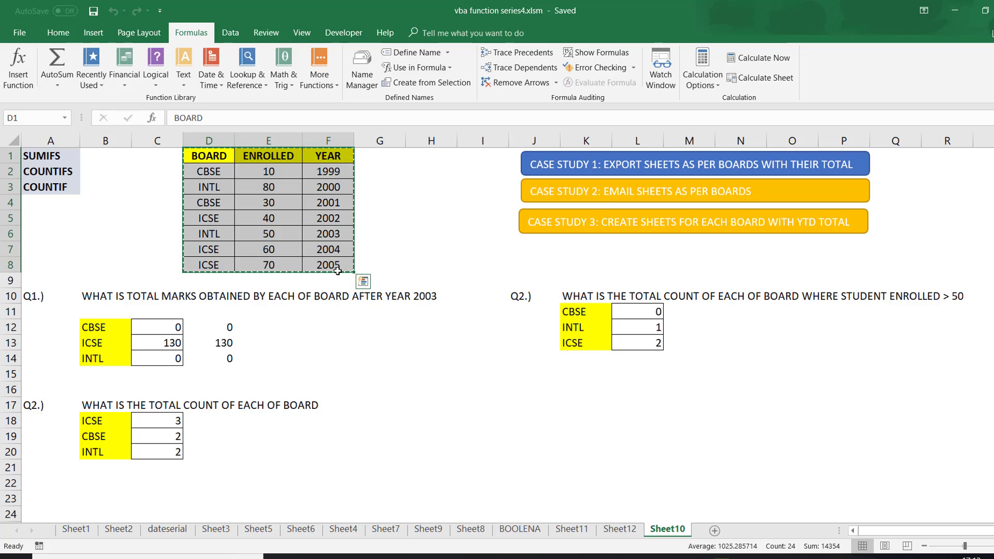
{"action": "key", "text": "ctrl+n"}
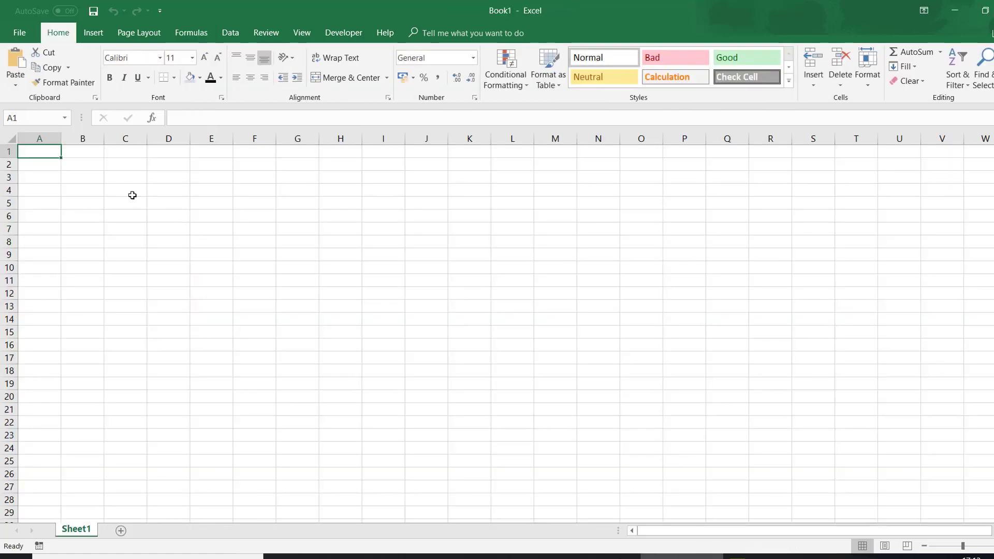
{"action": "key", "text": "ctrl+v"}
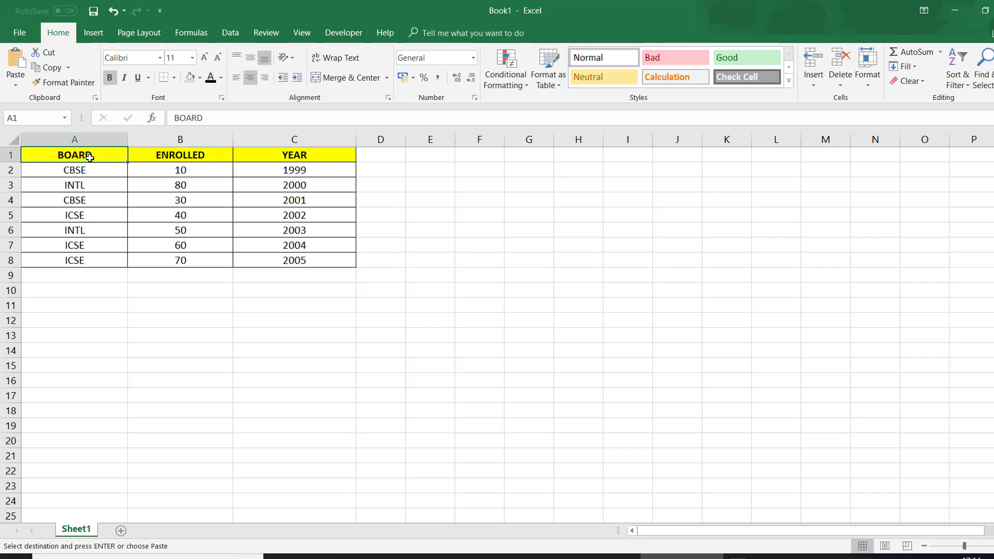
{"action": "key", "text": "ctrl+v"}
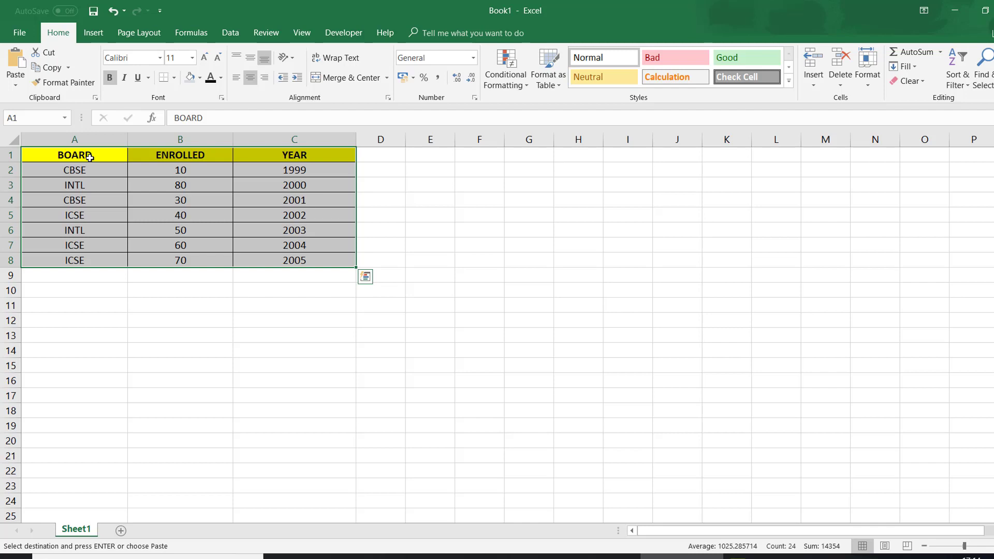
{"action": "left_click", "coordinate": [566, 165]}
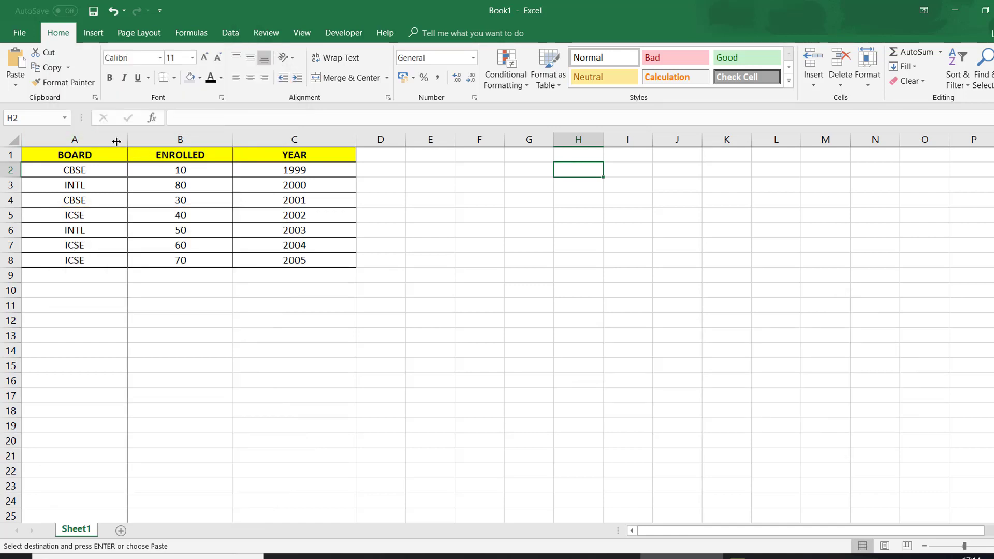
Autofit columns A–C and paste a copy of data rows A2:C8 starting at A9
{"action": "left_click", "coordinate": [73, 155]}
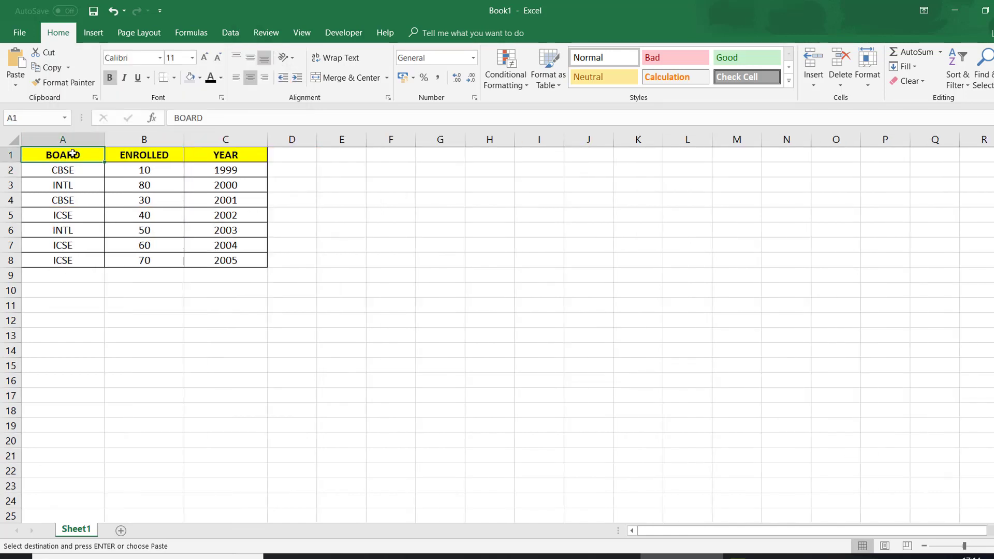
{"action": "key", "text": "Down"}
{"action": "key", "text": "ctrl+shift+End"}
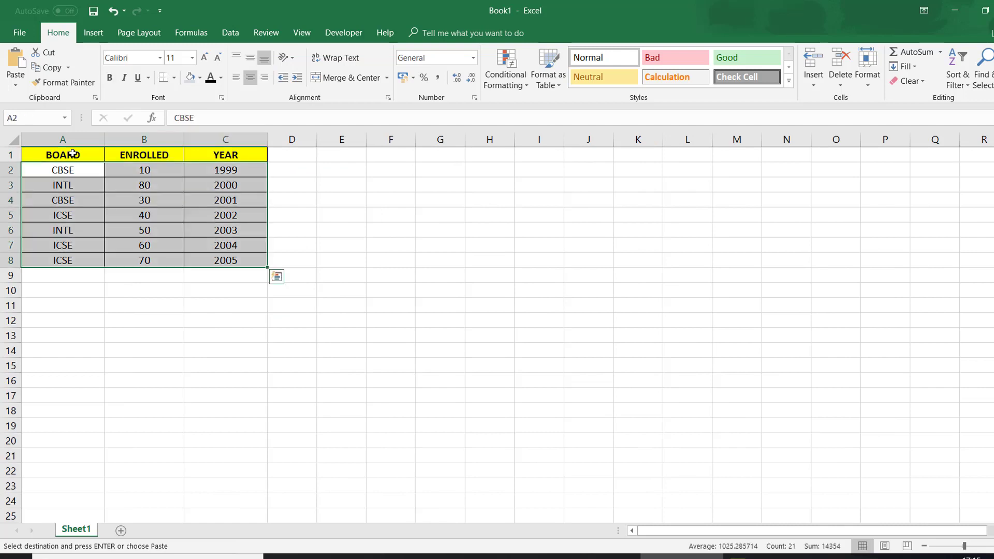
{"action": "key", "text": "ctrl+c"}
{"action": "key", "text": "Down"}
{"action": "key", "text": "Down"}
{"action": "key", "text": "Down"}
{"action": "key", "text": "Down"}
{"action": "key", "text": "Down"}
{"action": "key", "text": "Down"}
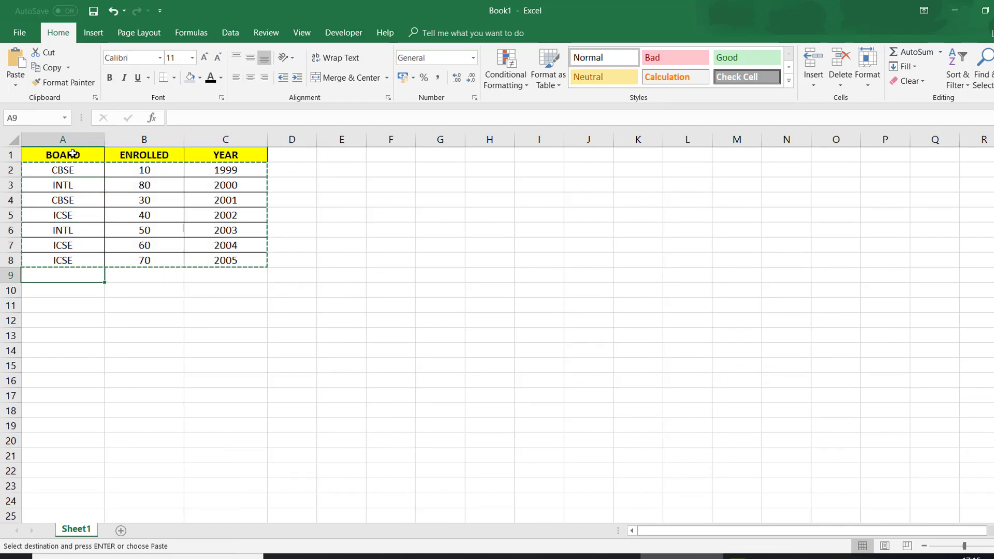
{"action": "key", "text": "ctrl+v"}
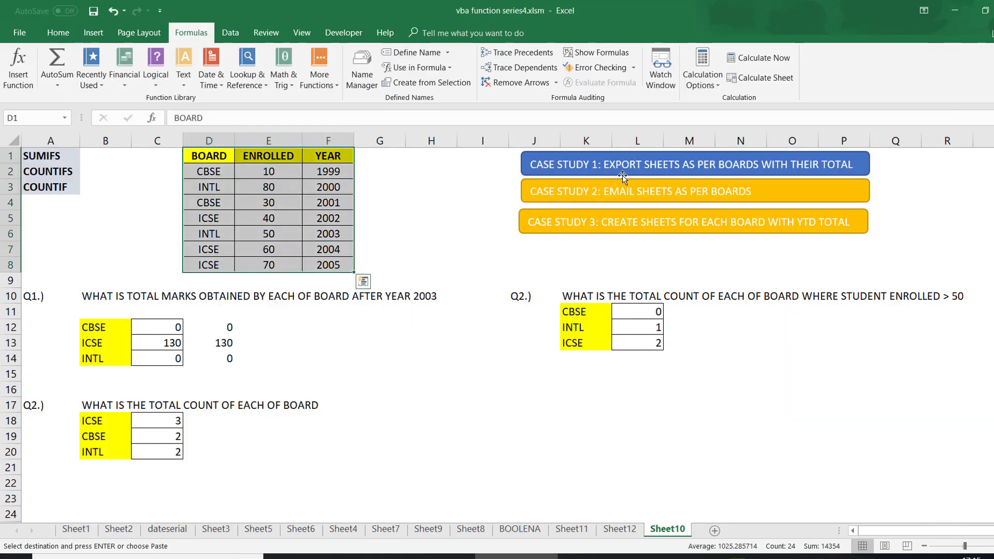
Copy the CASE STUDY 1 banner from the original workbook and paste it into Book1
{"action": "left_click", "coordinate": [622, 175], "text": "ctrl"}
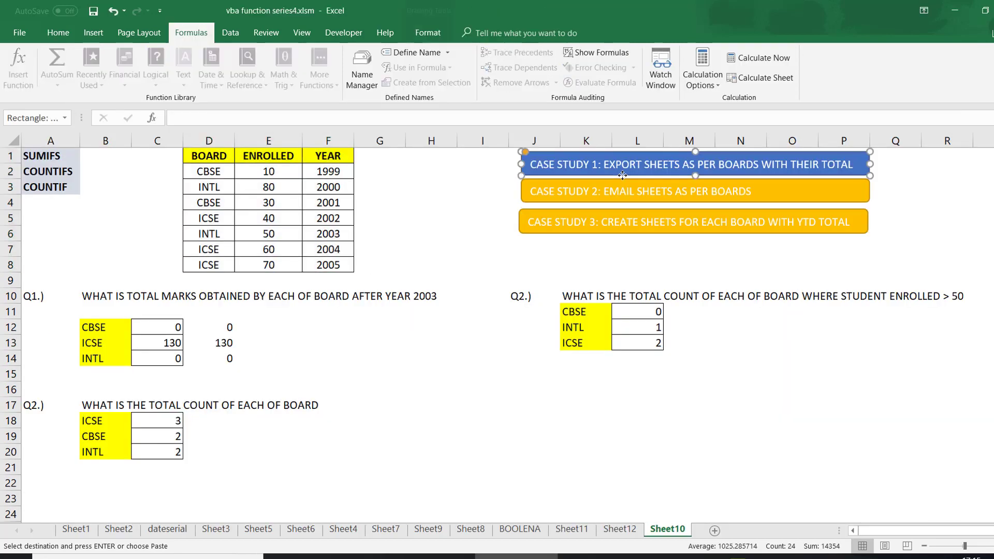
{"action": "key", "text": "alt+Tab"}
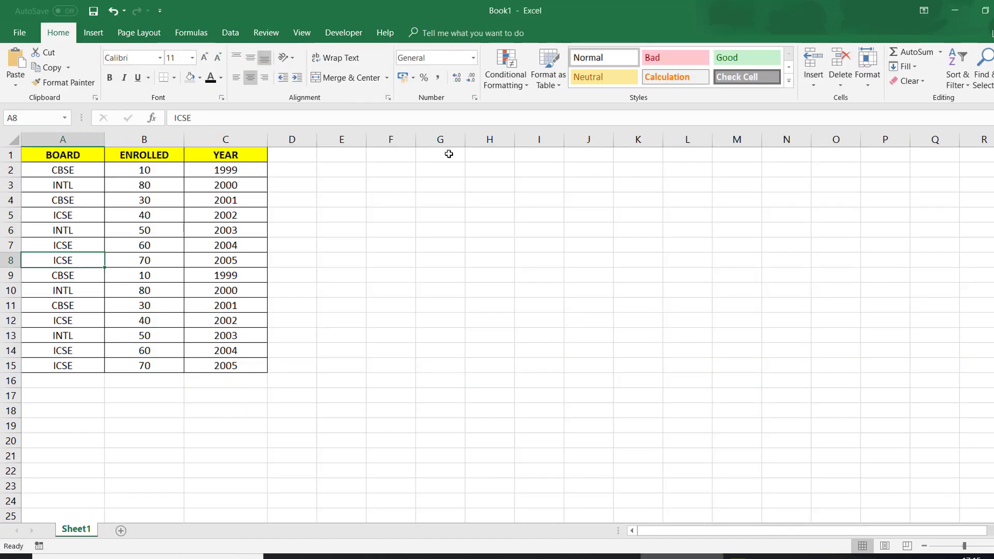
{"action": "key", "text": "ctrl+v"}
{"action": "left_click", "coordinate": [519, 213]}
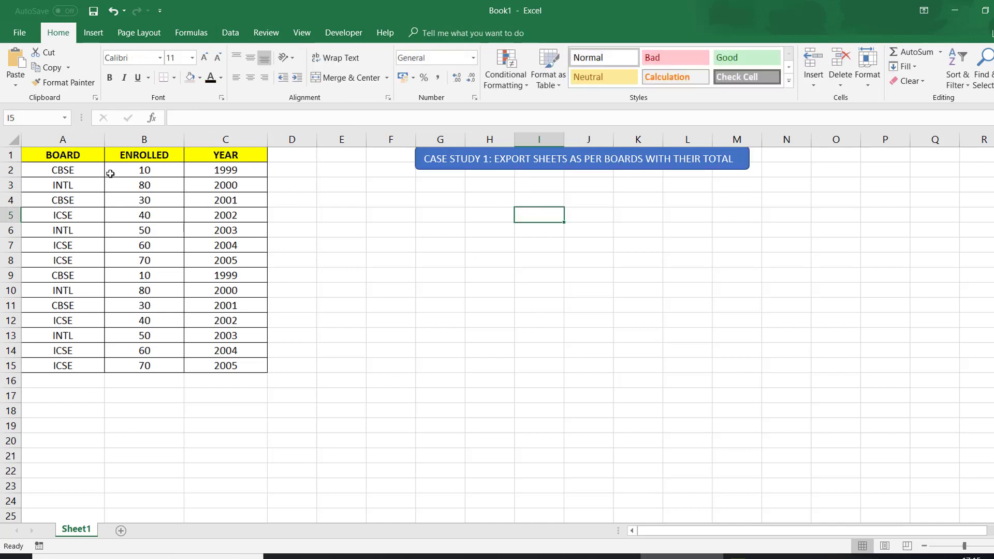
Turn on AutoFilter for the headers and filter BOARD to show only CBSE rows
{"action": "left_click", "coordinate": [72, 156]}
{"action": "key", "text": "alt"}
{"action": "key", "text": "d"}
{"action": "key", "text": "f"}
{"action": "key", "text": "f"}
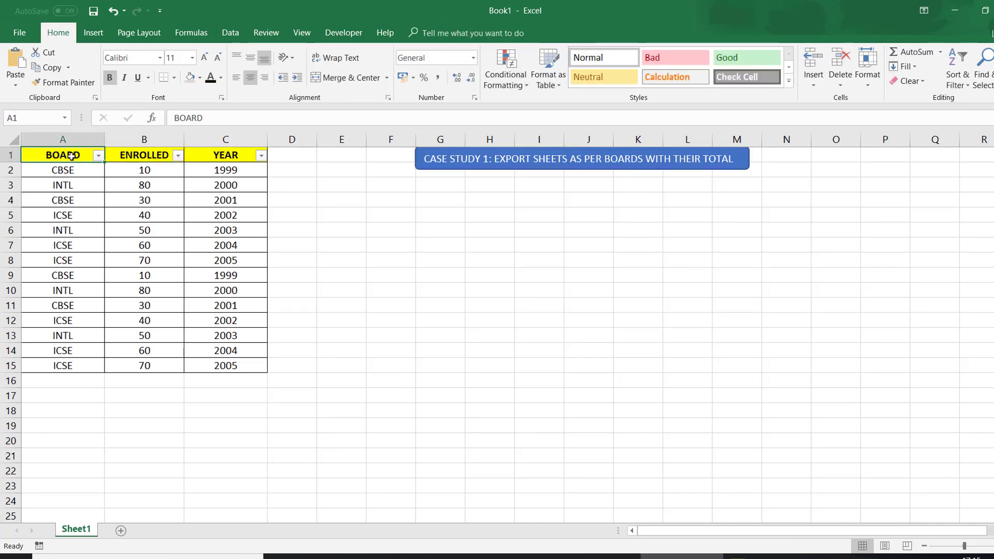
{"action": "key", "text": "alt+Down"}
{"action": "left_click", "coordinate": [41, 287]}
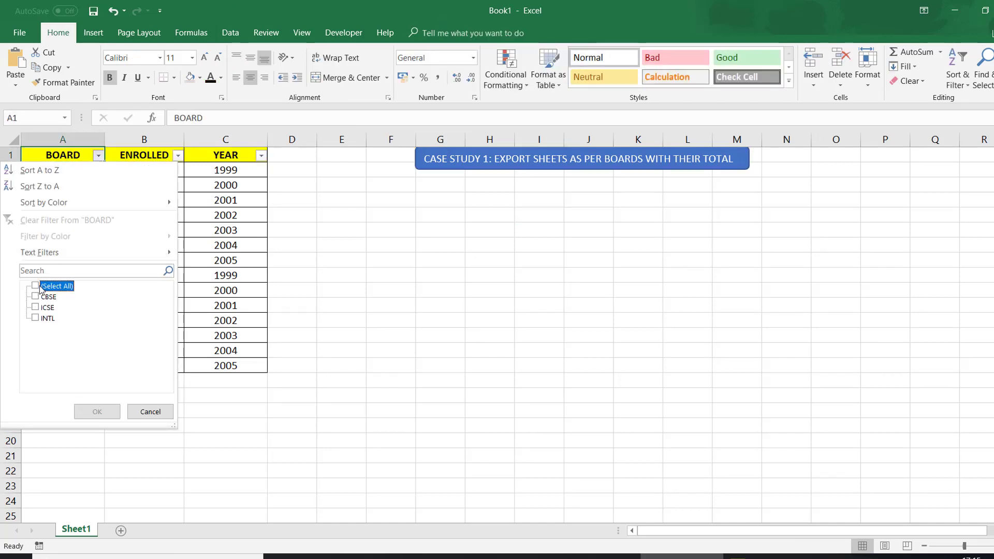
{"action": "key", "text": "space"}
{"action": "key", "text": "Return"}
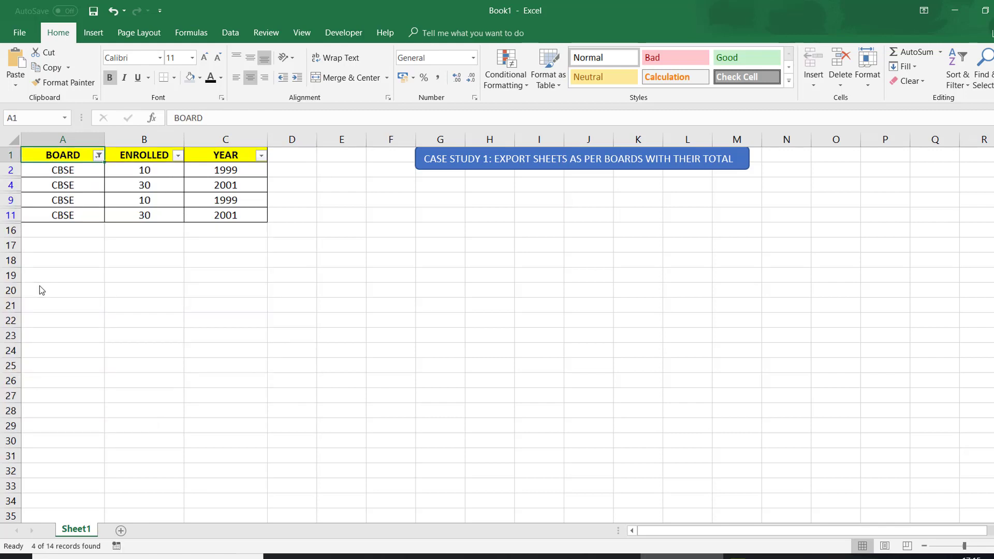
{"action": "key", "text": "ctrl+a"}
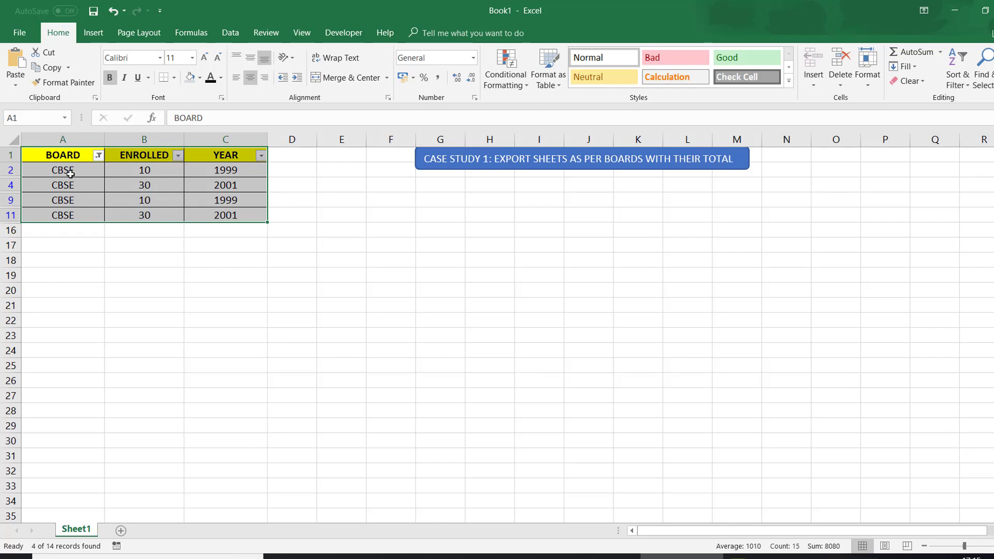
Switch the BOARD filter to ICSE only and select the visible ICSE rows
{"action": "left_click", "coordinate": [99, 155]}
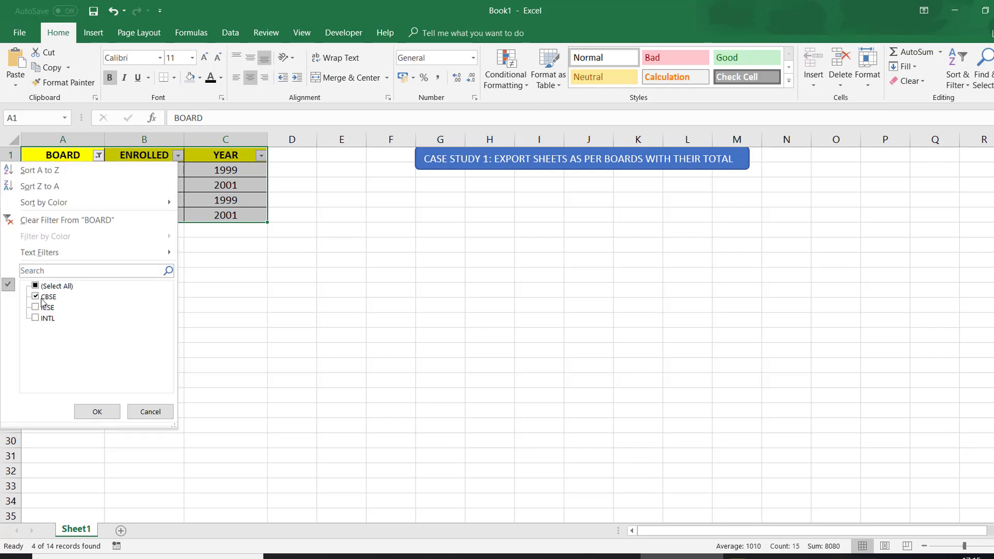
{"action": "left_click", "coordinate": [37, 297]}
{"action": "left_click", "coordinate": [44, 307]}
{"action": "key", "text": "Return"}
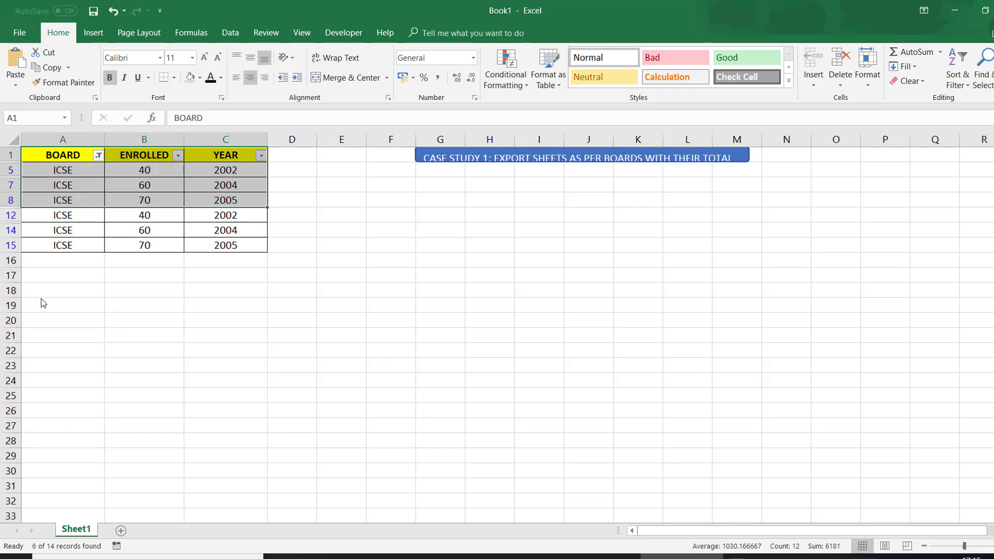
{"action": "key", "text": "ctrl+shift+Down"}
{"action": "key", "text": "ctrl+shift+Right"}
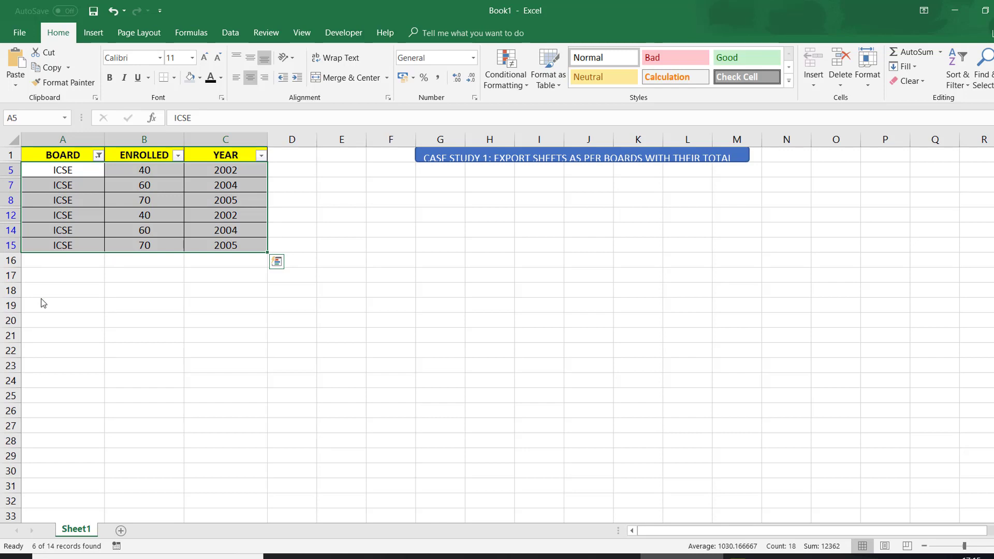
Clear the BOARD filter to show all rows and make header row 1 taller
{"action": "key", "text": "alt+h"}
{"action": "key", "text": "s"}
{"action": "key", "text": "c"}
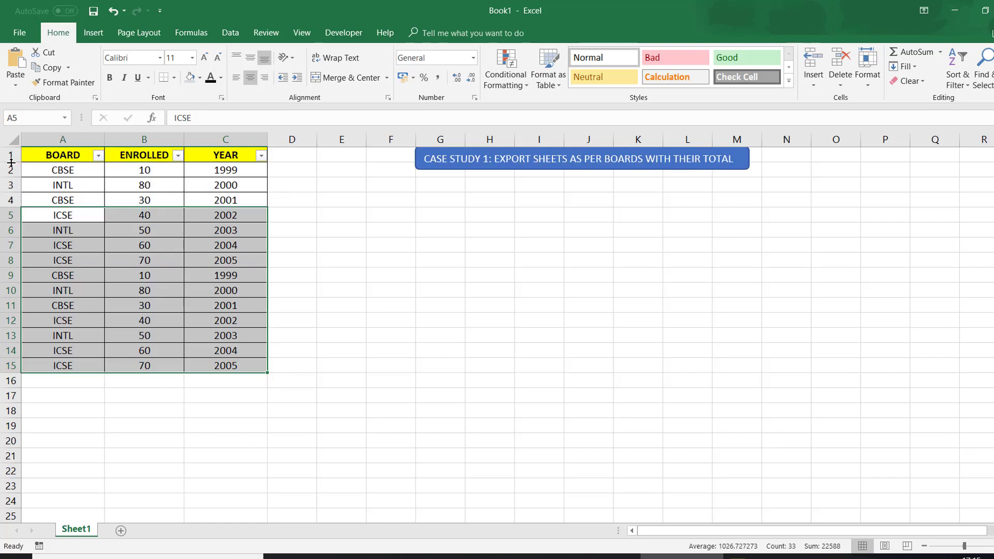
{"action": "left_click_drag", "start_coordinate": [11, 163], "coordinate": [11, 177]}
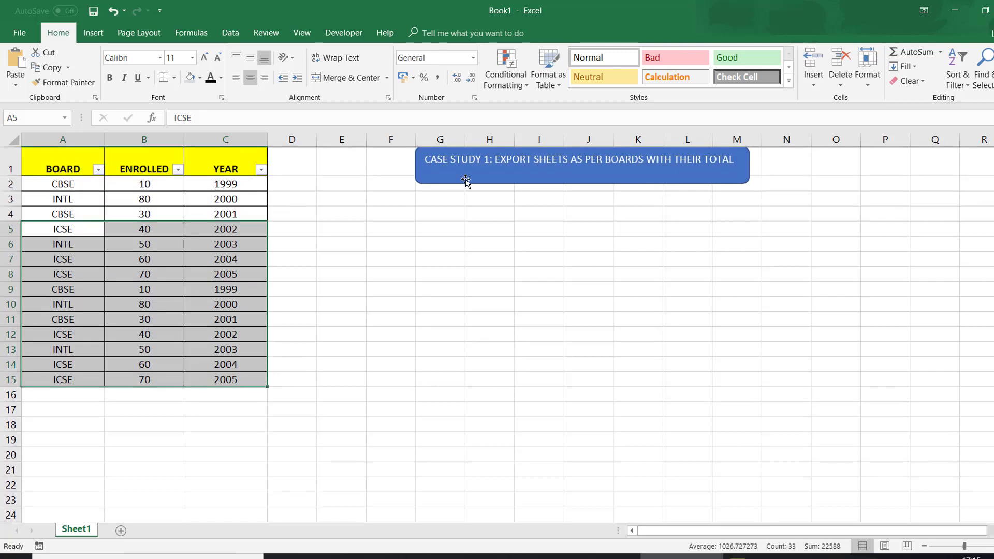
Shorten the CASE STUDY 1 banner and nudge it beside the table
{"action": "left_click", "coordinate": [470, 180]}
{"action": "left_click_drag", "start_coordinate": [582, 184], "coordinate": [583, 172]}
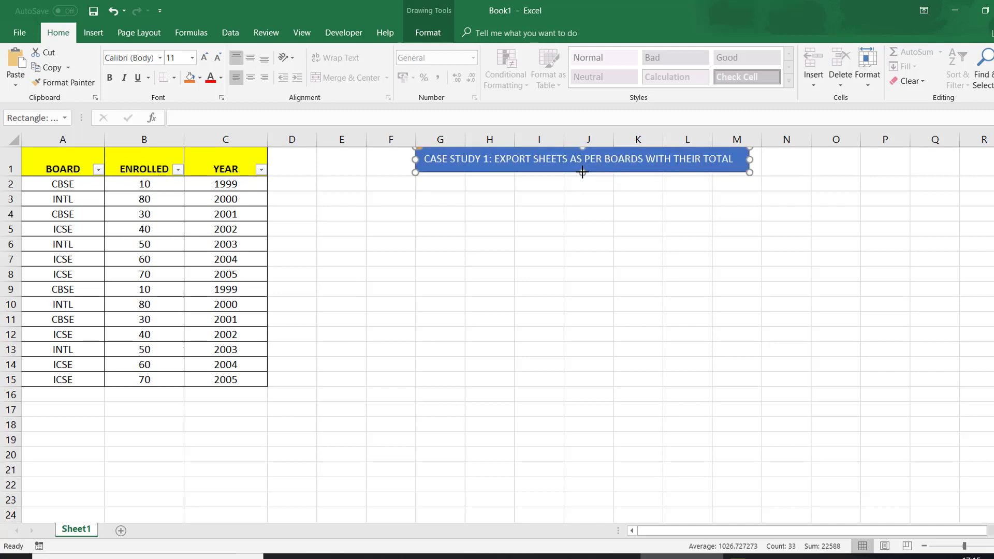
{"action": "left_click_drag", "start_coordinate": [602, 174], "coordinate": [599, 176]}
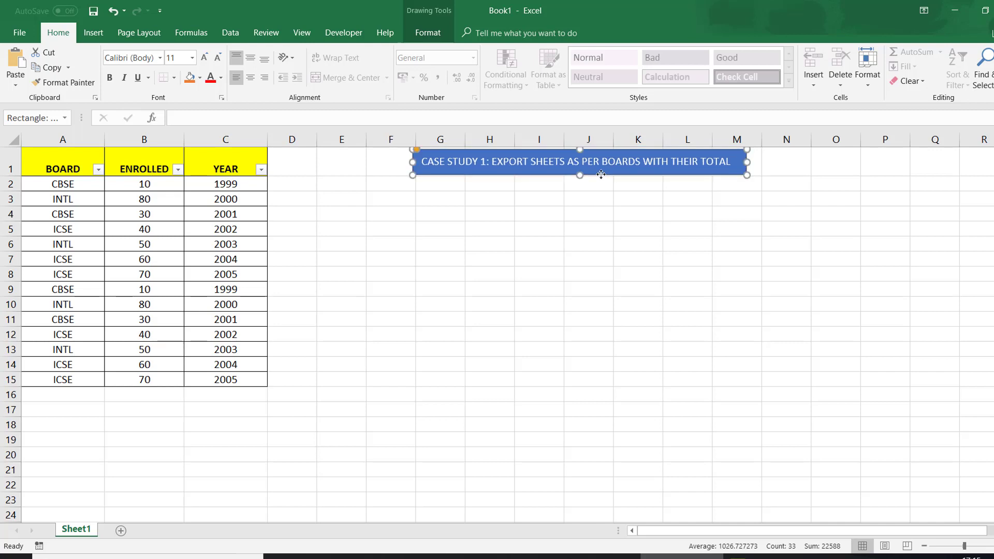
{"action": "left_click", "coordinate": [480, 204]}
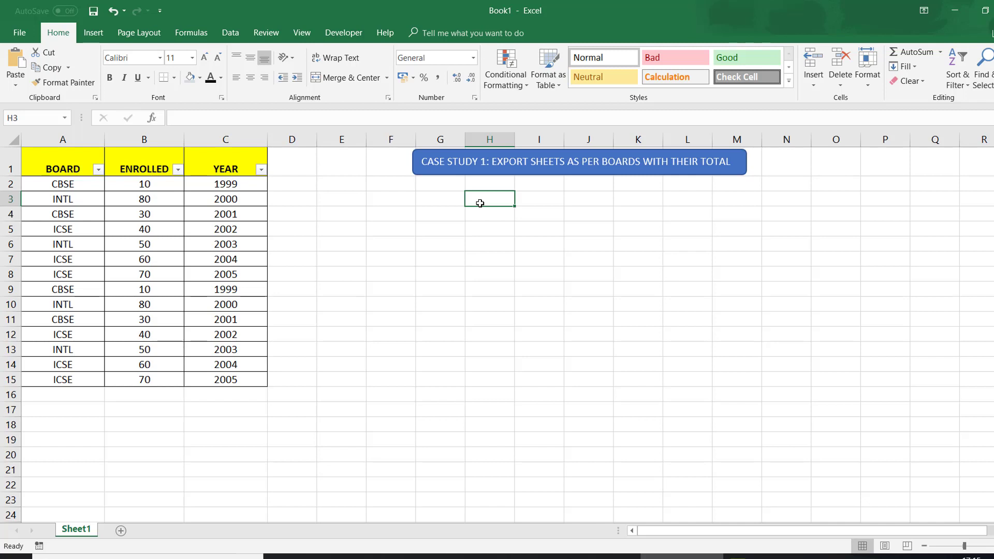
Middle-align the header labels in A1:C1
{"action": "left_click", "coordinate": [249, 168]}
{"action": "key", "text": "Home"}
{"action": "key", "text": "ctrl+shift+Right"}
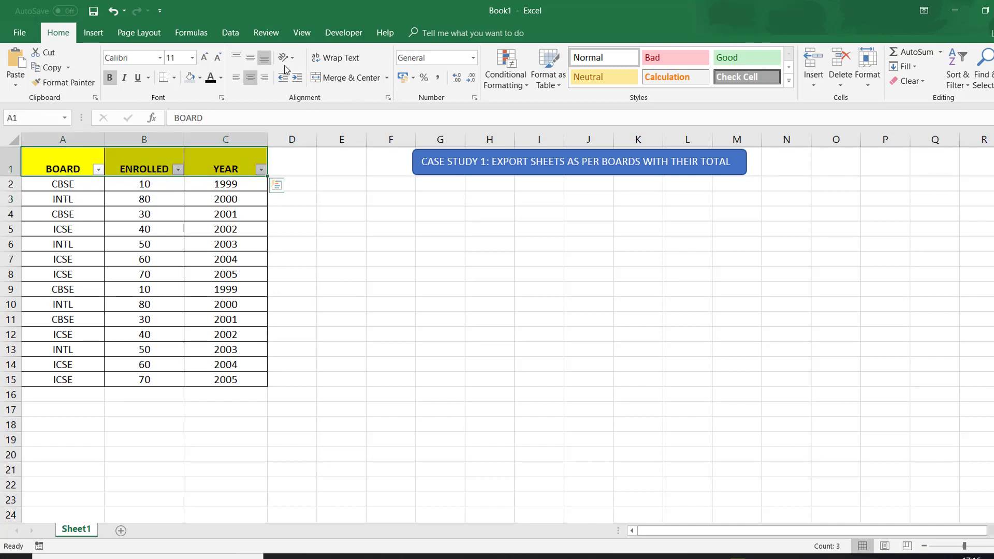
{"action": "left_click", "coordinate": [250, 58]}
{"action": "left_click", "coordinate": [380, 288]}
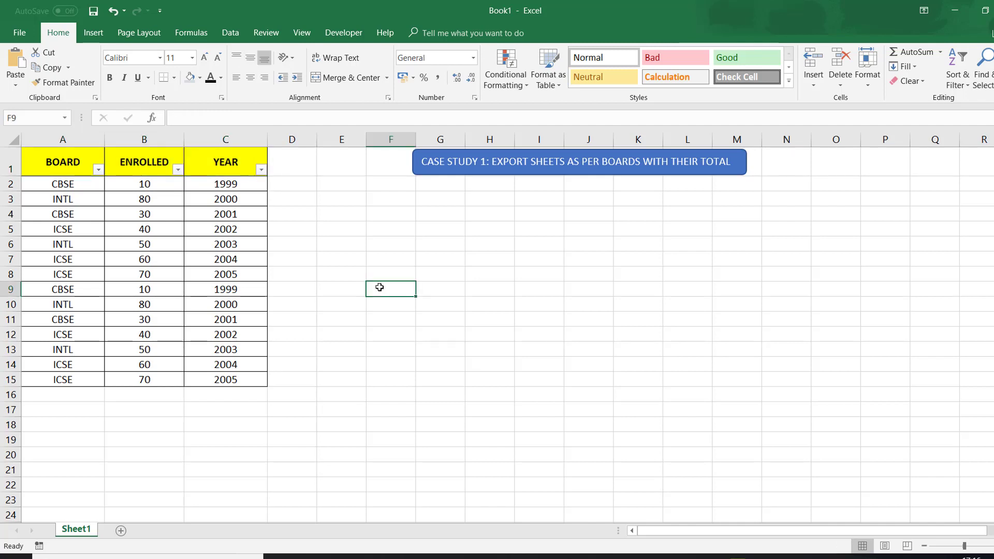
Make the banner slightly shorter and select the board names A2:A15
{"action": "left_click", "coordinate": [535, 169]}
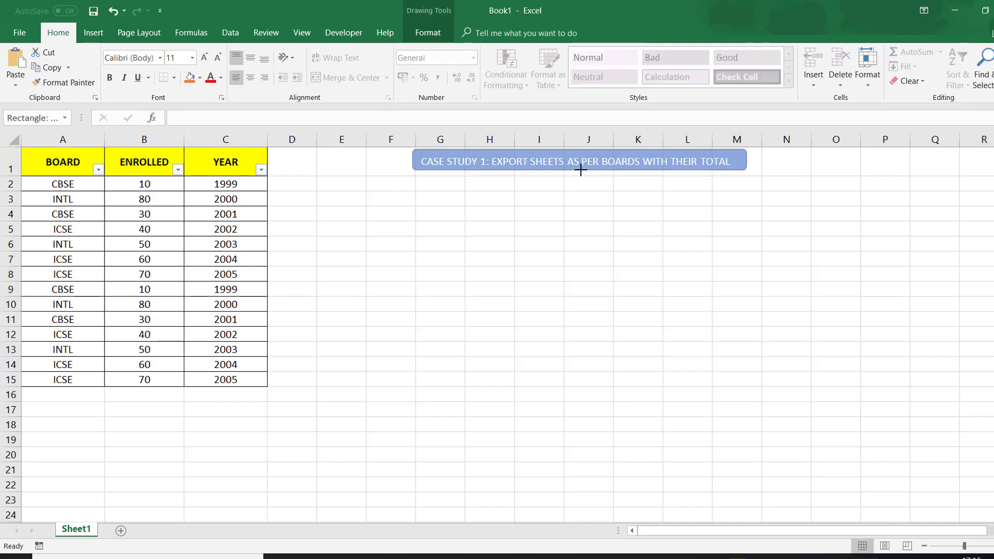
{"action": "left_click_drag", "start_coordinate": [576, 177], "coordinate": [577, 172]}
{"action": "left_click", "coordinate": [66, 187]}
{"action": "key", "text": "ctrl+shift+Down"}
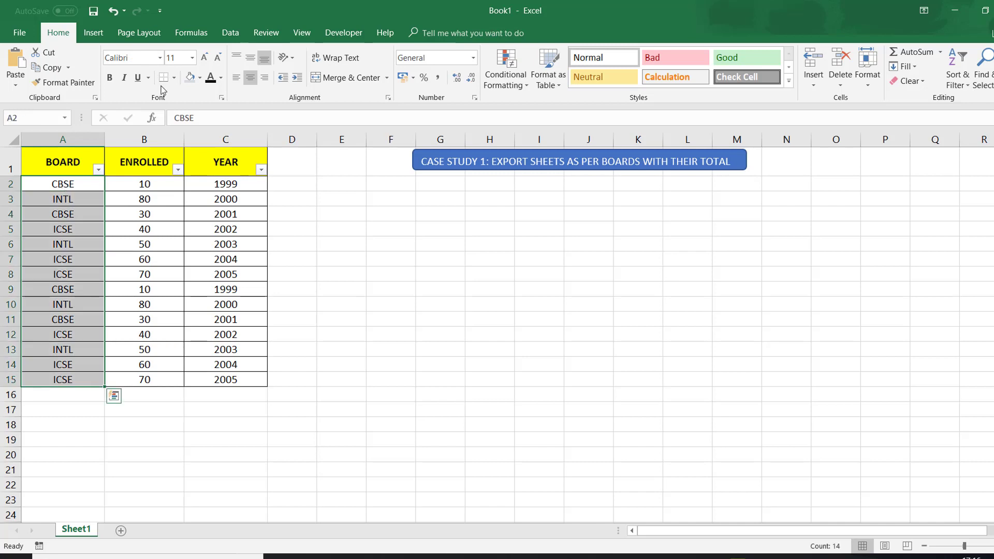
Move the CASE STUDY 1 banner further right, away from the table
{"action": "left_click", "coordinate": [231, 32]}
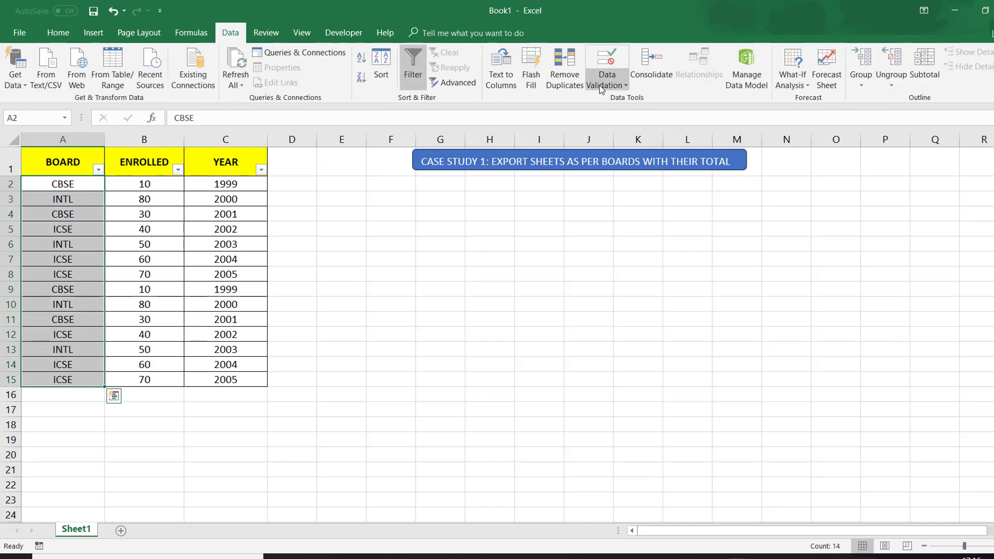
{"action": "left_click", "coordinate": [71, 191]}
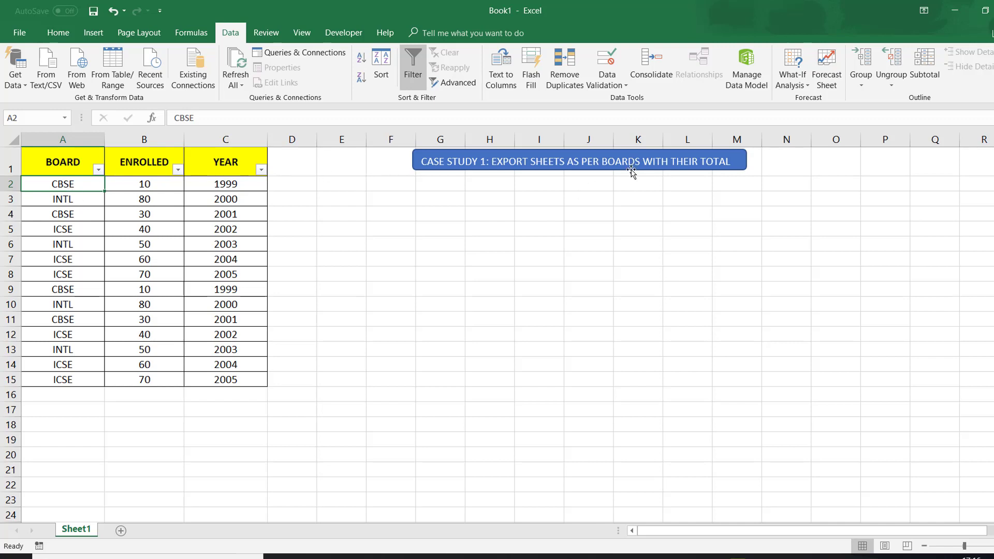
{"action": "left_click_drag", "start_coordinate": [632, 173], "coordinate": [757, 172]}
Enter CBSE in F1, then erase it so F1 stays empty
{"action": "left_click", "coordinate": [402, 185]}
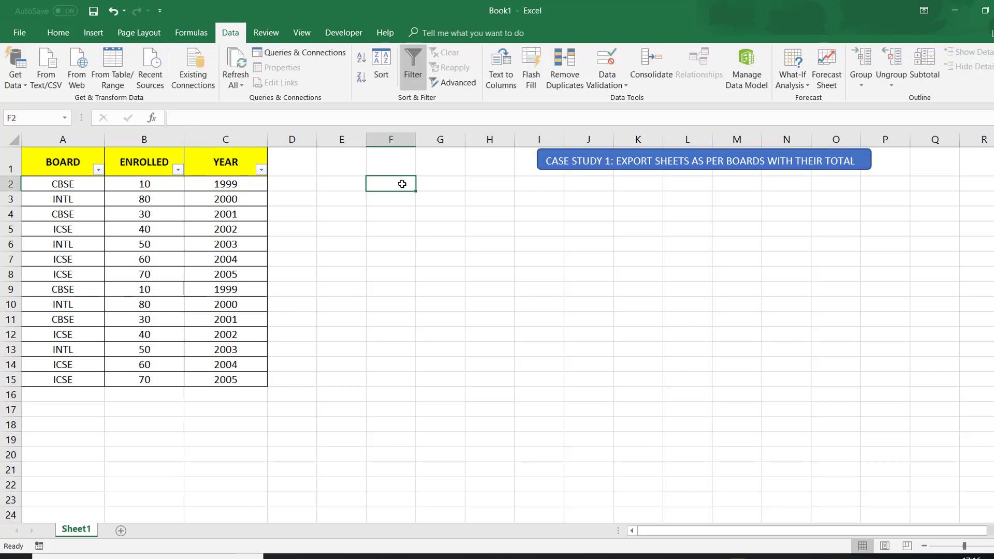
{"action": "key", "text": "Up"}
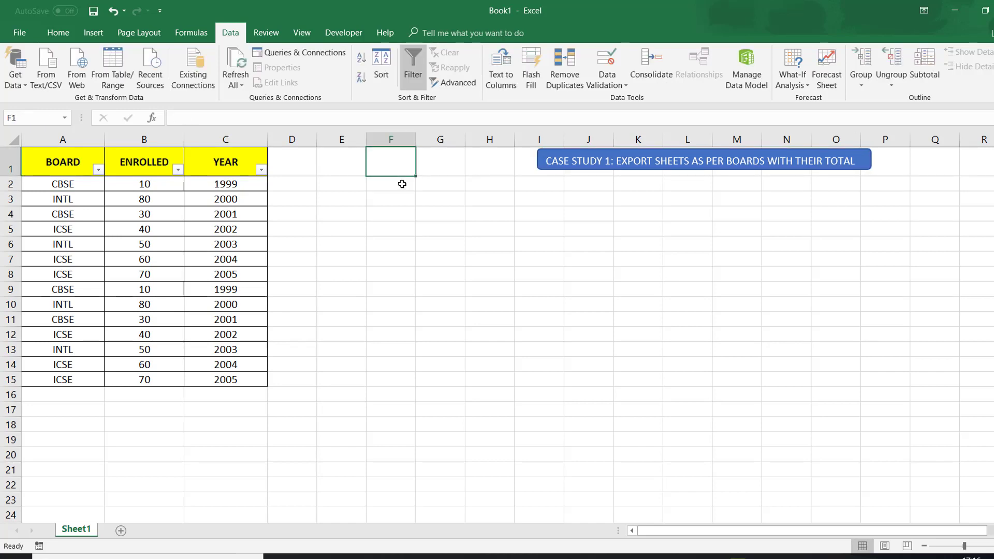
{"action": "type", "text": "CBSE"}
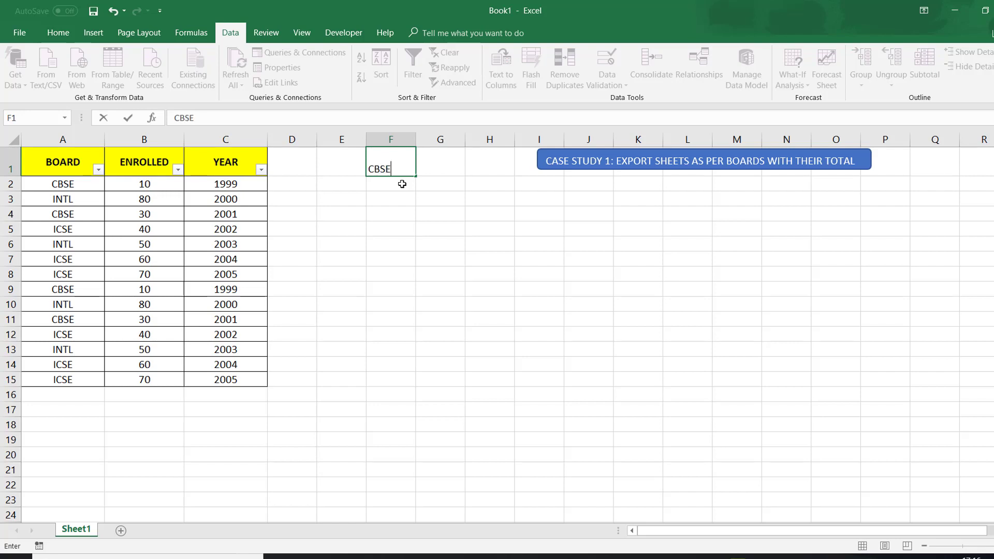
{"action": "key", "text": "BackSpace"}
{"action": "key", "text": "BackSpace"}
{"action": "key", "text": "BackSpace"}
{"action": "key", "text": "Escape"}
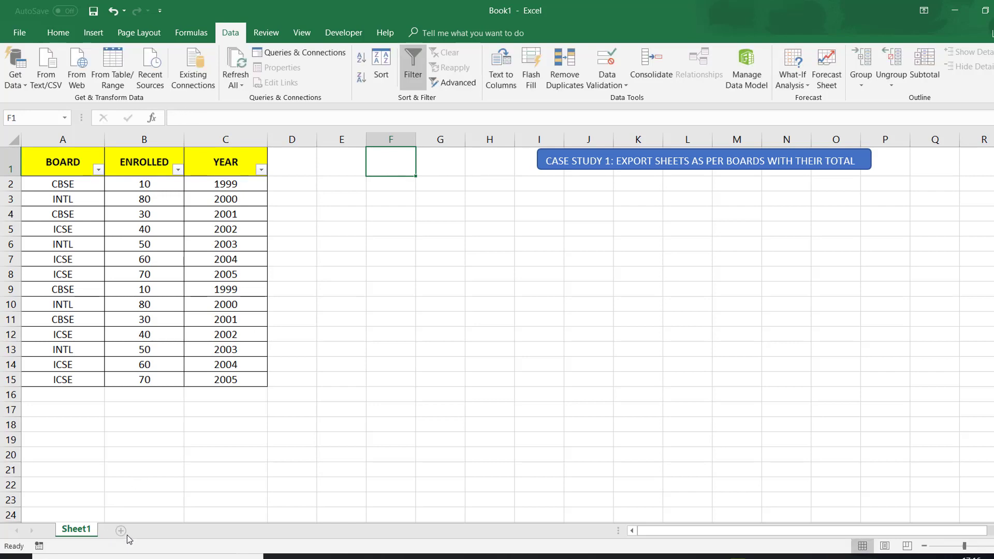
Add Sheet2 and list CBSE, ICSE and INTL in A1:A3
{"action": "left_click", "coordinate": [123, 531]}
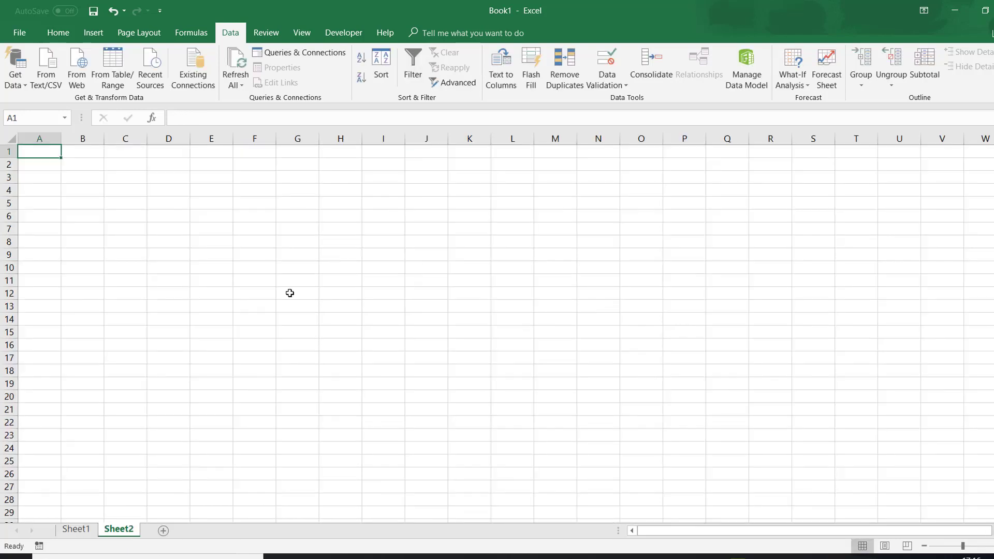
{"action": "scroll", "coordinate": [290, 293], "scroll_direction": "up", "scroll_amount": 1}
{"action": "scroll", "coordinate": [290, 293], "scroll_direction": "up", "scroll_amount": 1}
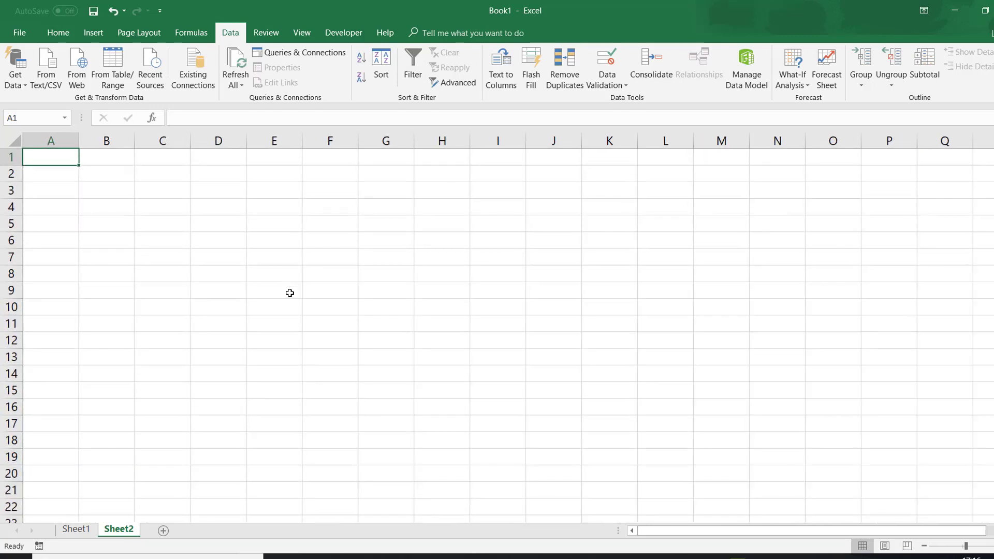
{"action": "type", "text": "CBSE"}
{"action": "key", "text": "Return"}
{"action": "type", "text": "ICSE"}
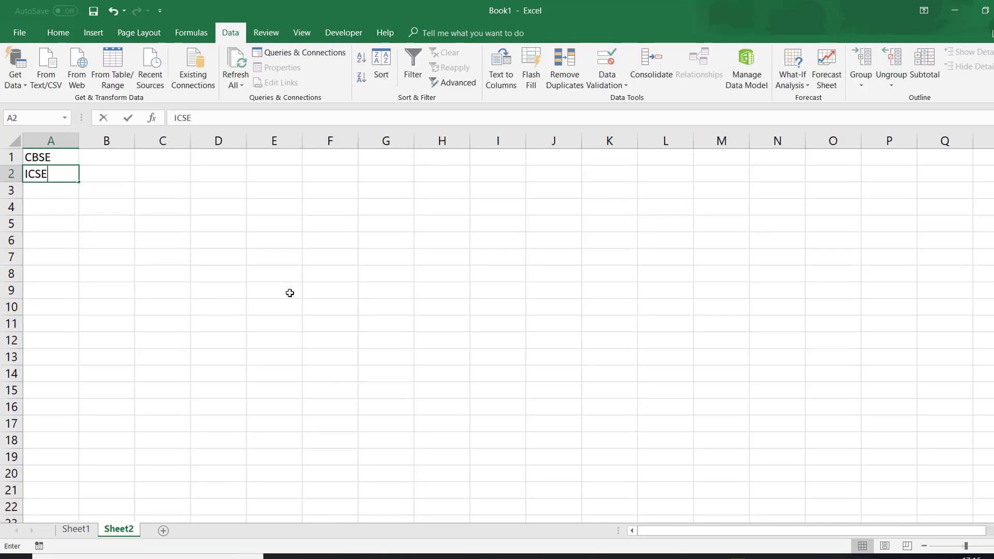
{"action": "key", "text": "Return"}
{"action": "type", "text": "INTL"}
{"action": "key", "text": "Return"}
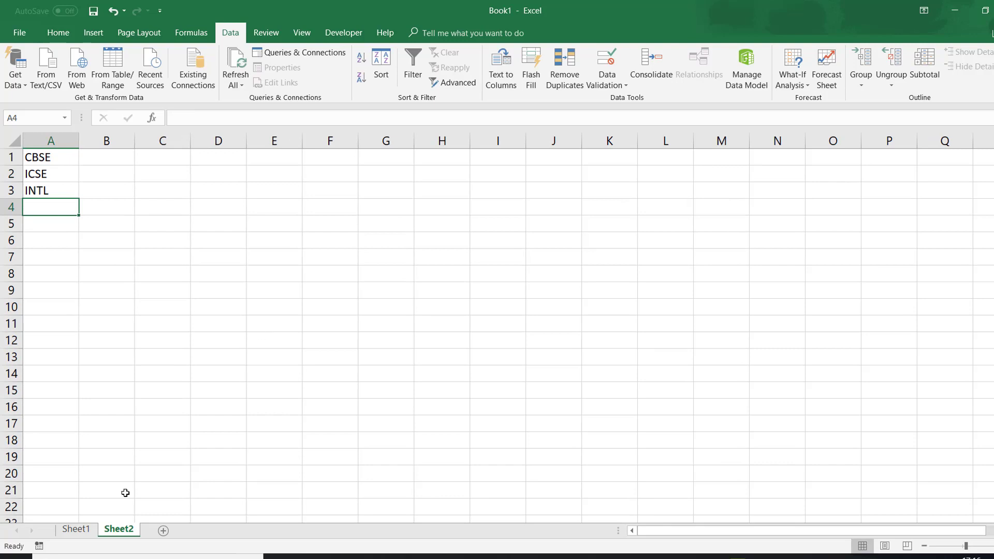
Turn off the AutoFilter on Sheet1's table
{"action": "left_click", "coordinate": [72, 529]}
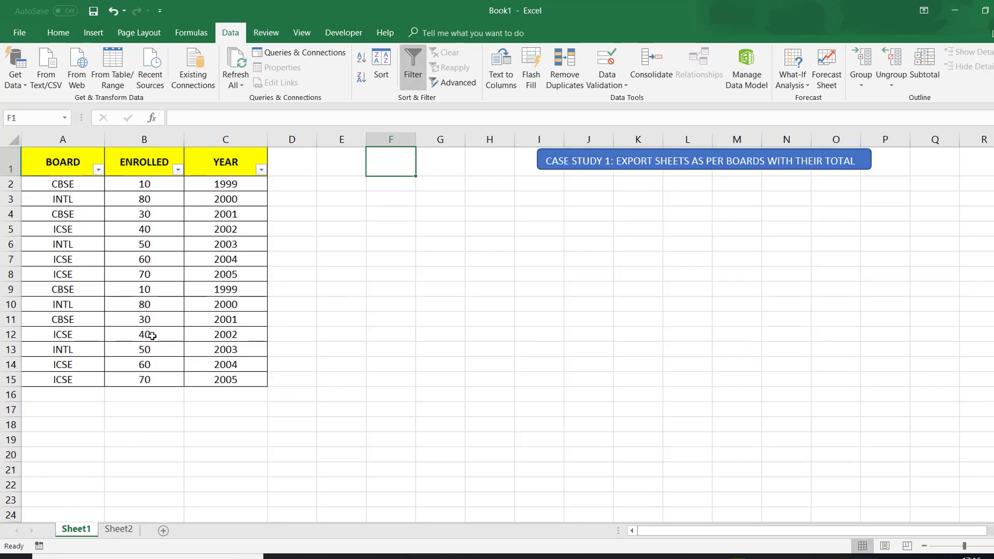
{"action": "key", "text": "alt+d"}
{"action": "key", "text": "f"}
{"action": "key", "text": "f"}
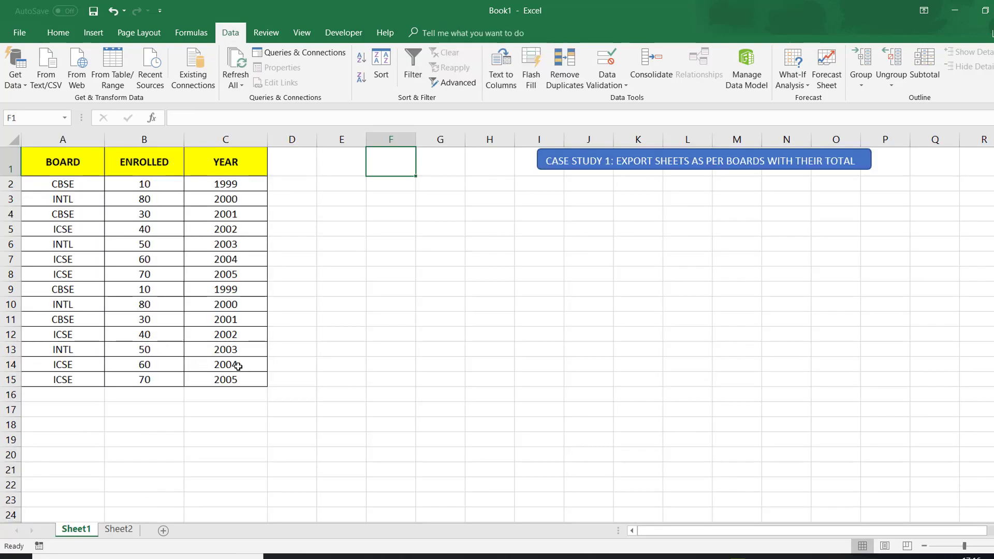
Widen Sheet2's column A to fit the board names, then return to Sheet1
{"action": "double_click", "coordinate": [122, 534]}
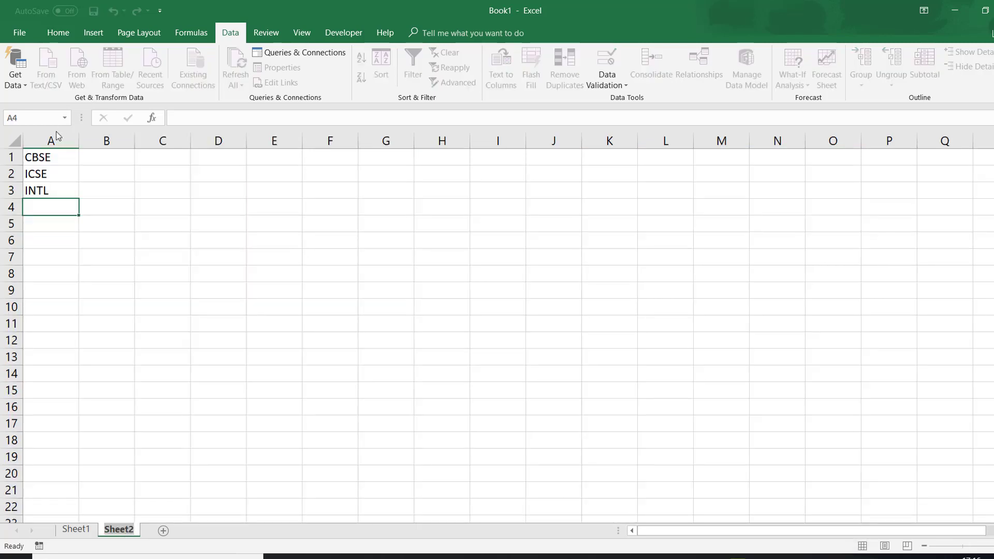
{"action": "left_click", "coordinate": [52, 152]}
{"action": "key", "text": "Down"}
{"action": "key", "text": "Down"}
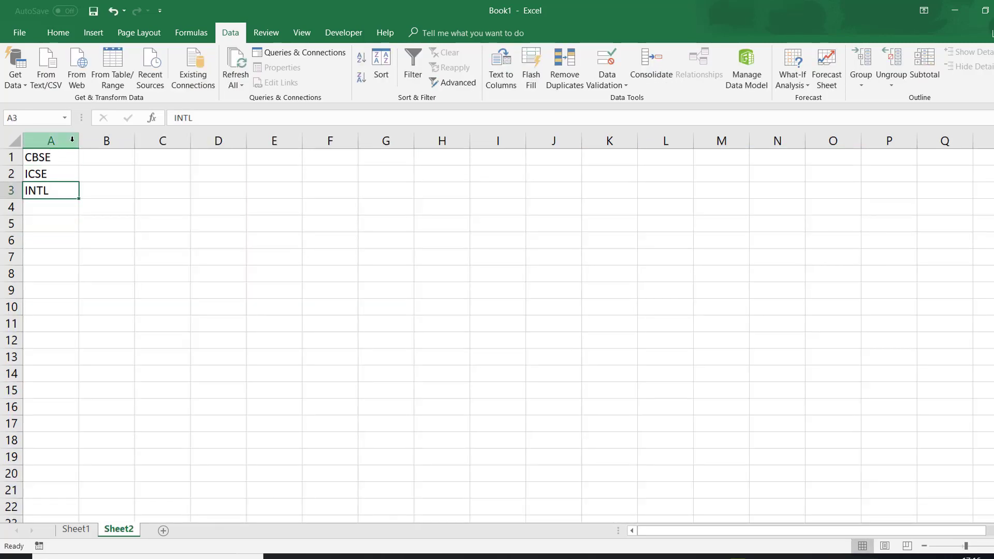
{"action": "left_click_drag", "start_coordinate": [76, 141], "coordinate": [94, 141]}
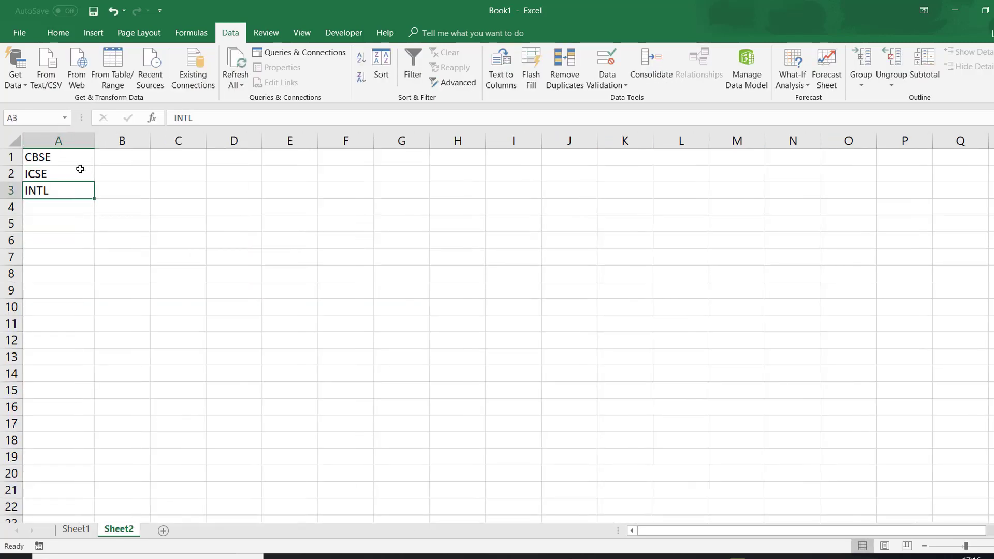
{"action": "left_click", "coordinate": [80, 153]}
{"action": "key", "text": "Down"}
{"action": "key", "text": "Up"}
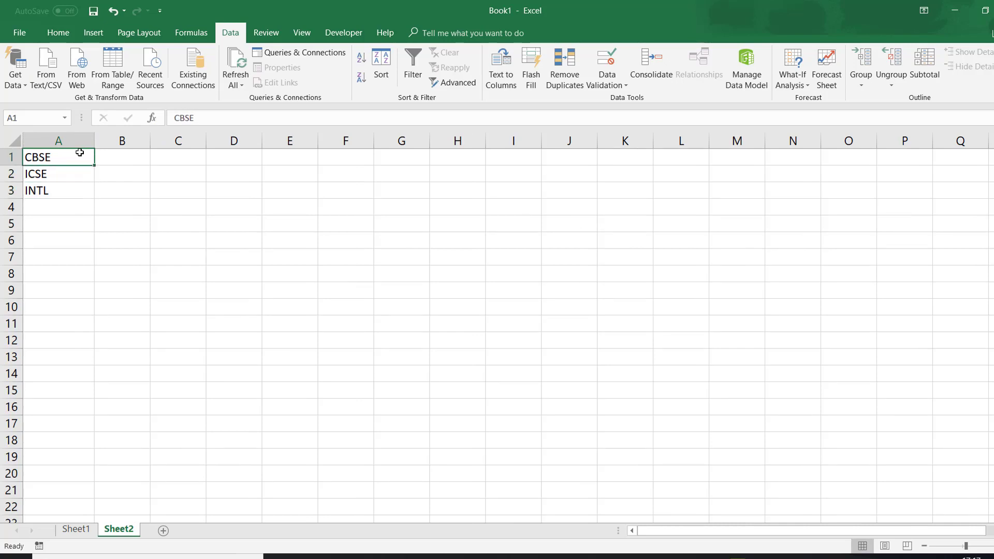
{"action": "left_click", "coordinate": [80, 533]}
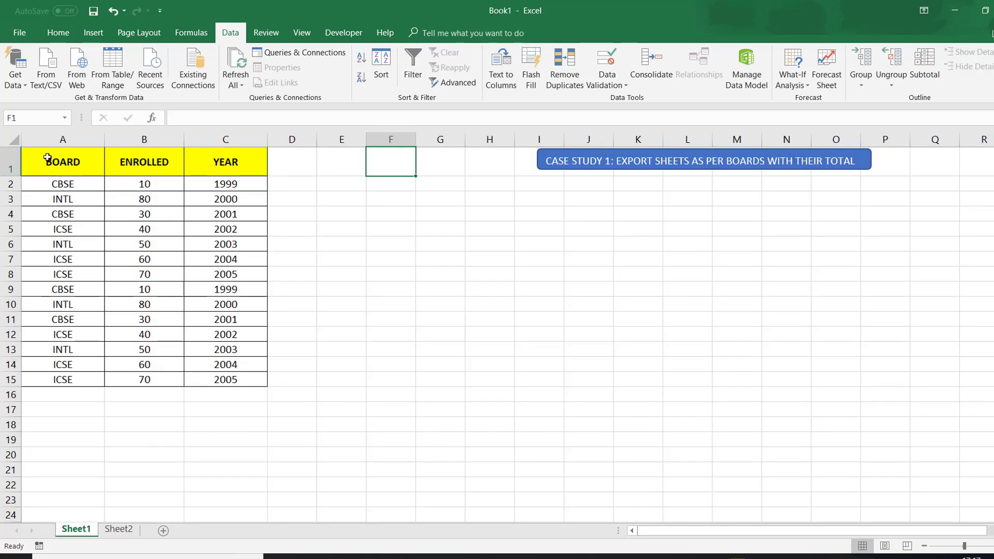
Select the whole table from A1, then cell B1, and show the Developer tab
{"action": "left_click", "coordinate": [47, 158]}
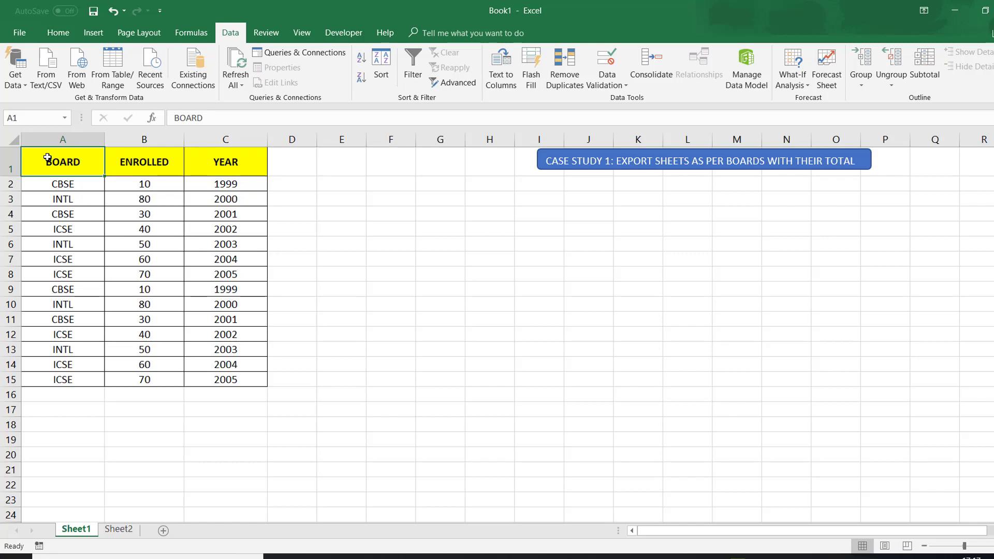
{"action": "key", "text": "ctrl+shift+Right"}
{"action": "key", "text": "ctrl+shift+Down"}
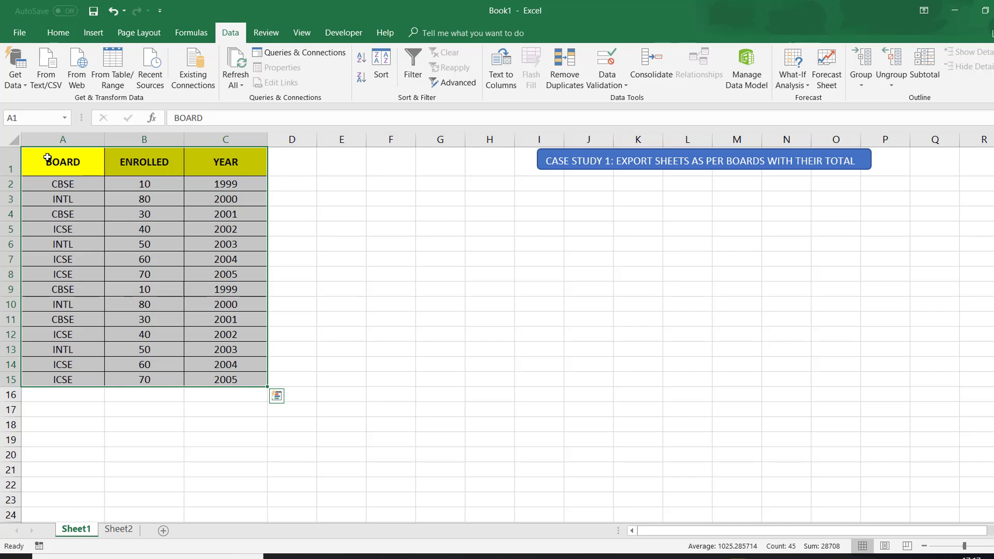
{"action": "left_click", "coordinate": [47, 157]}
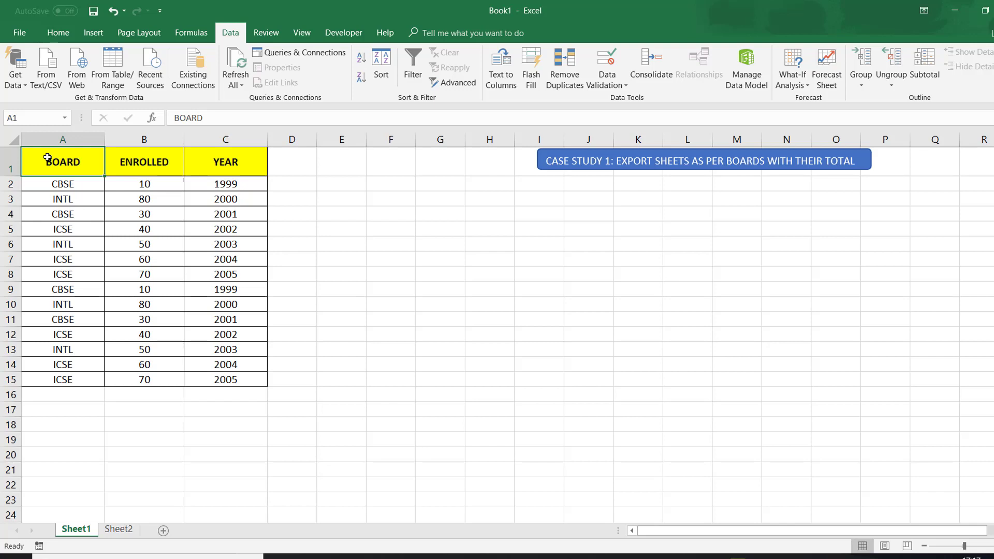
{"action": "left_click", "coordinate": [126, 162]}
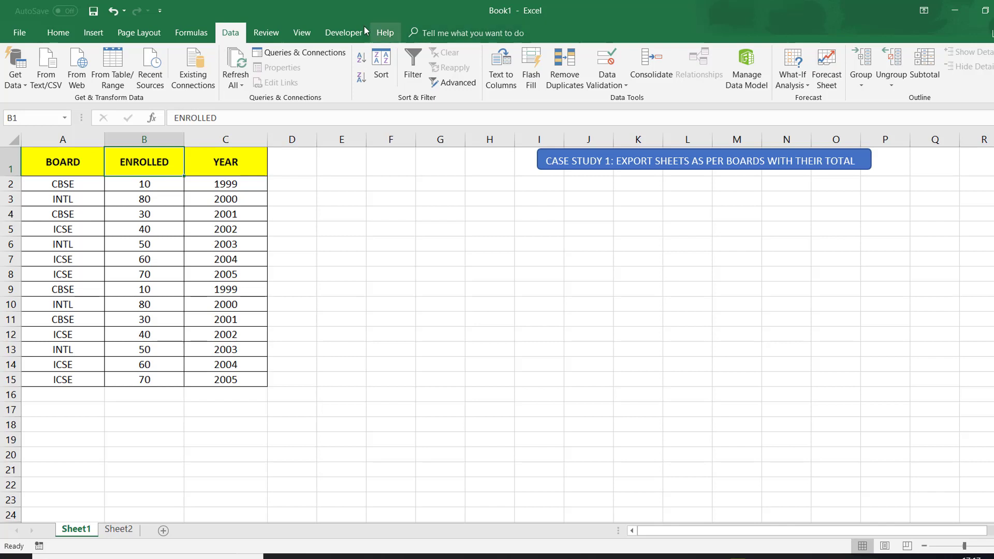
{"action": "left_click", "coordinate": [343, 31]}
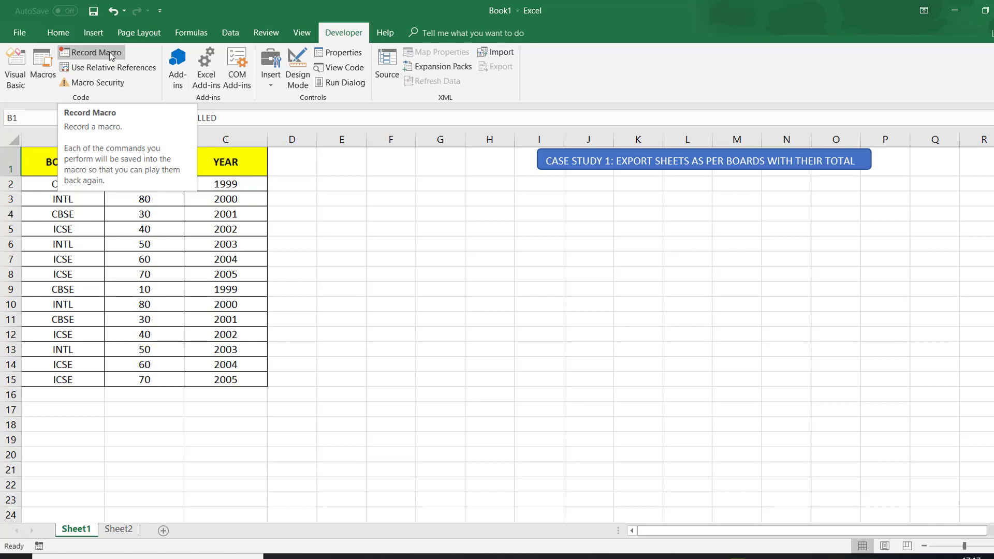
Start recording a macro named FILTERMACRO
{"action": "left_click", "coordinate": [109, 51]}
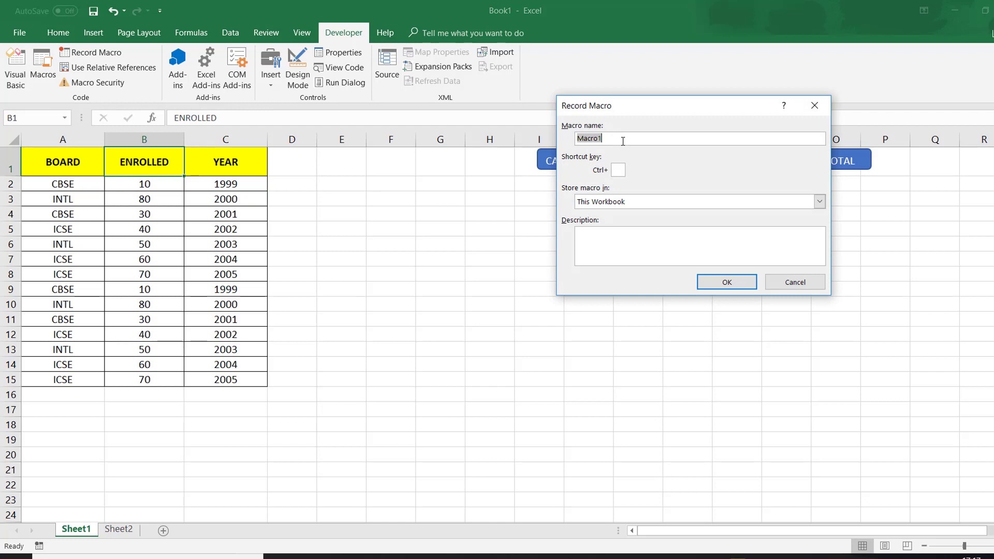
{"action": "type", "text": "FILTER"}
{"action": "type", "text": "MACRO"}
{"action": "left_click", "coordinate": [730, 282]}
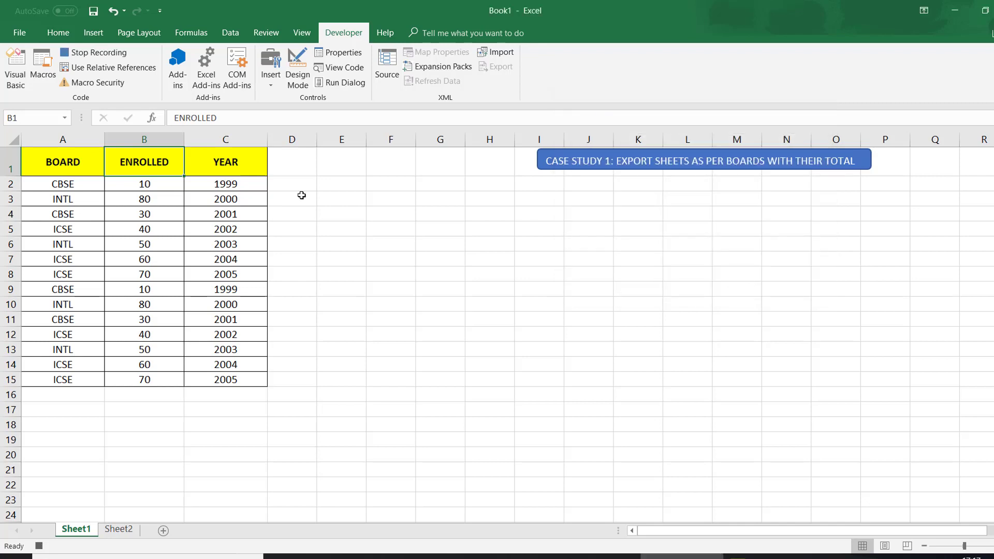
Turn on filtering, filter BOARD to CBSE only, and select the visible table
{"action": "left_click", "coordinate": [68, 163]}
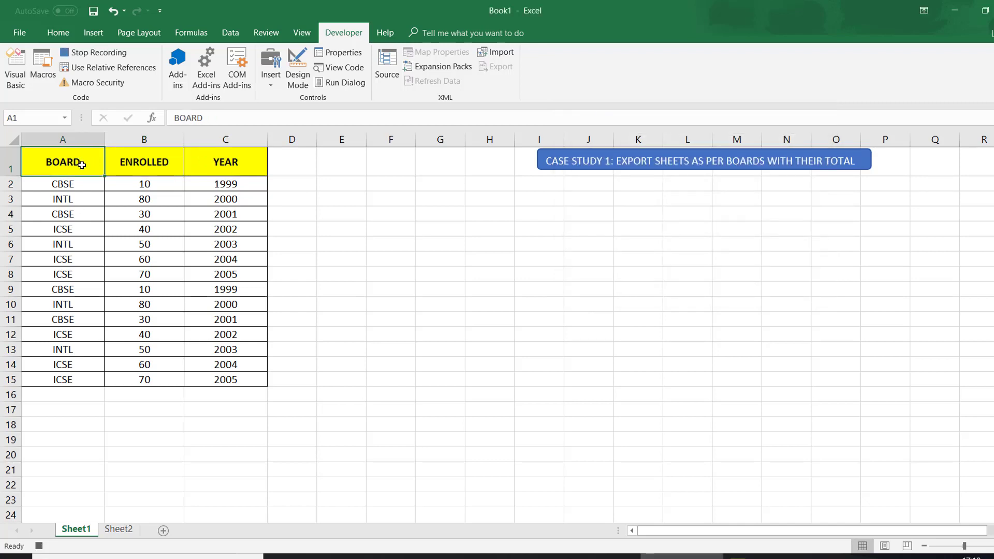
{"action": "key", "text": "alt+d"}
{"action": "key", "text": "f"}
{"action": "key", "text": "f"}
{"action": "left_click", "coordinate": [99, 169]}
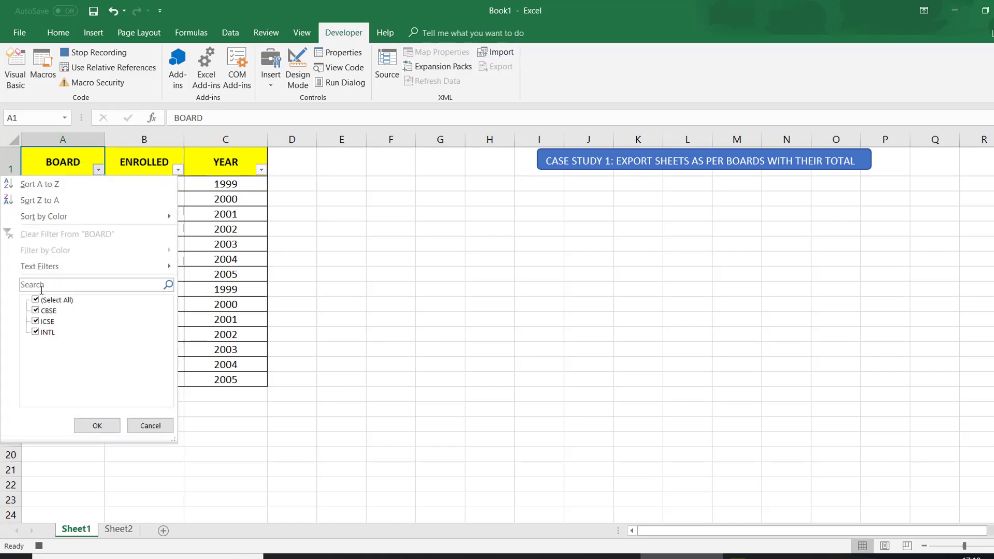
{"action": "left_click", "coordinate": [36, 301]}
{"action": "left_click", "coordinate": [36, 311]}
{"action": "left_click", "coordinate": [98, 426]}
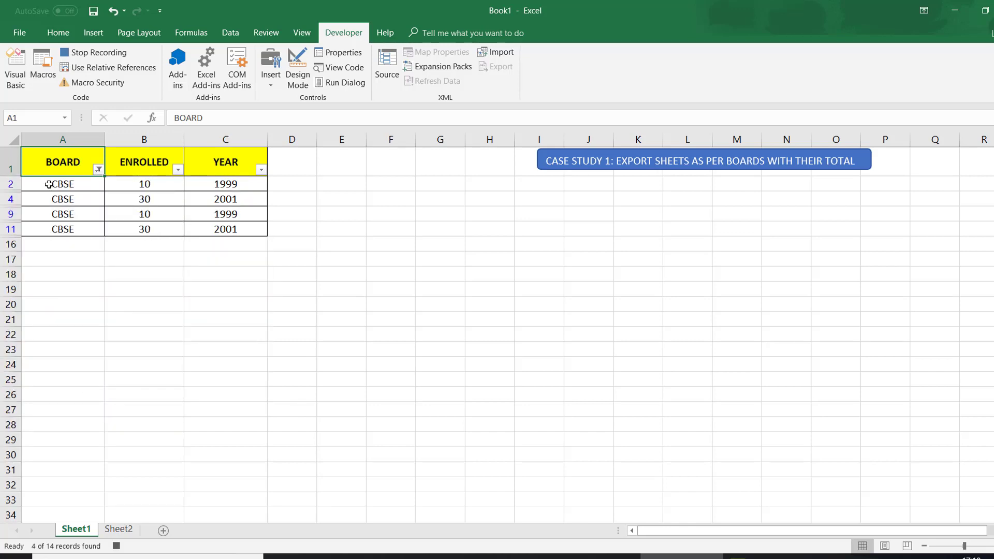
{"action": "key", "text": "ctrl+shift+Right"}
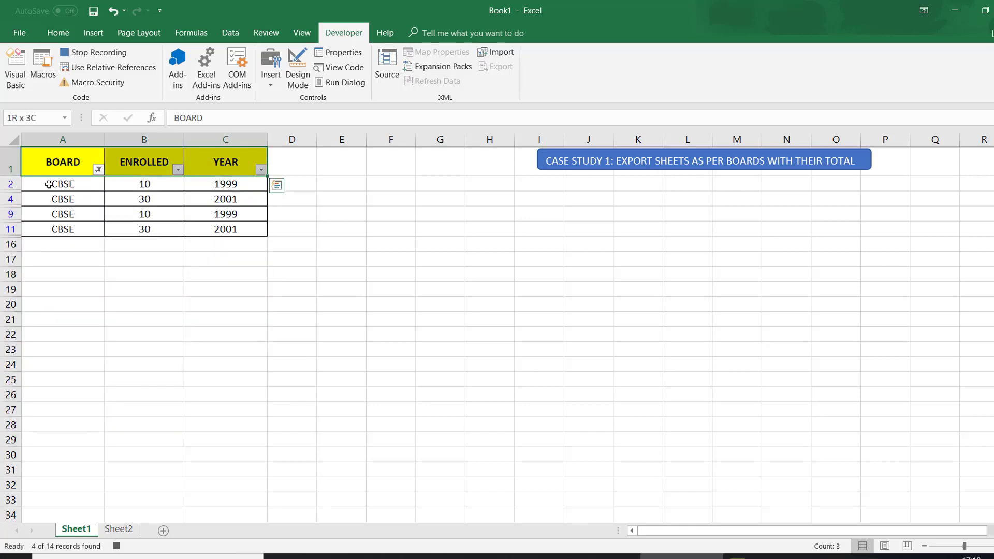
{"action": "key", "text": "ctrl+shift+Down"}
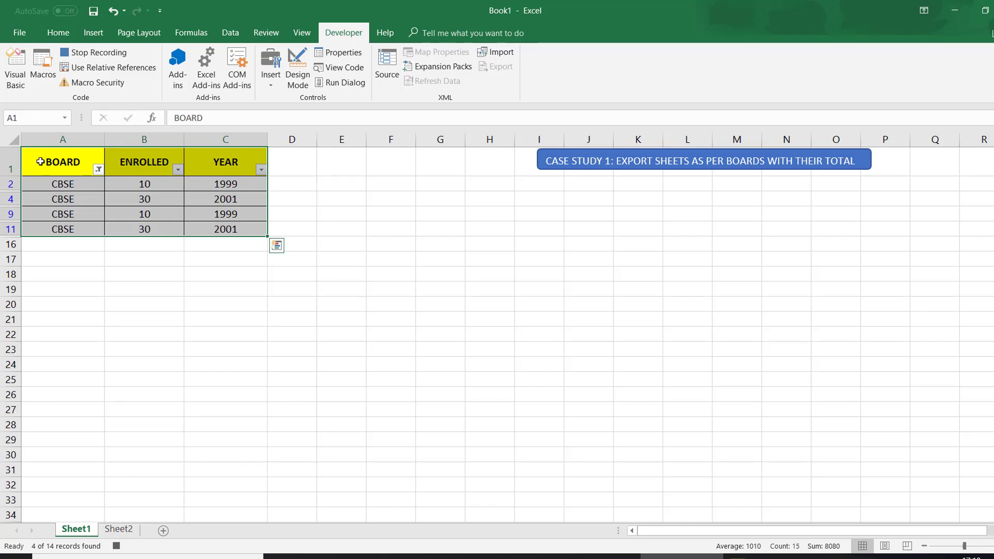
Stop the macro recording and remove the filter to show all rows
{"action": "left_click", "coordinate": [113, 54]}
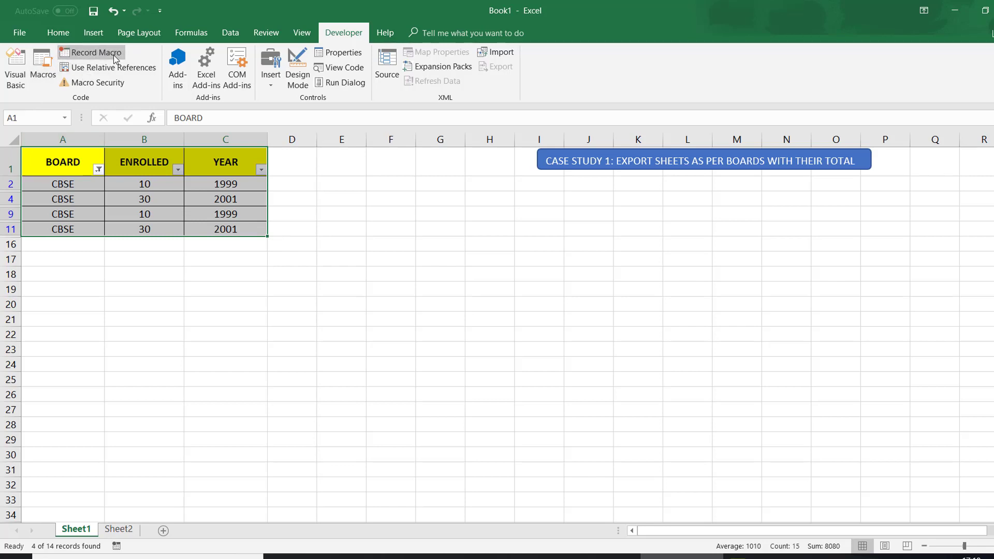
{"action": "left_click", "coordinate": [121, 164]}
{"action": "key", "text": "alt+d"}
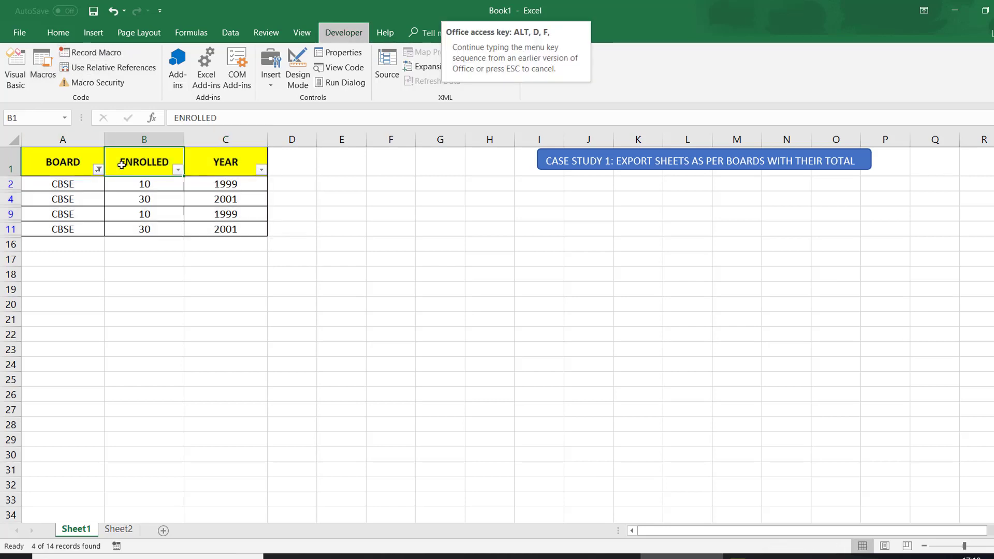
{"action": "key", "text": "f"}
{"action": "key", "text": "f"}
Open the VBA editor maximized with a widened Project Explorer pane
{"action": "left_click", "coordinate": [63, 162]}
{"action": "left_click", "coordinate": [16, 68]}
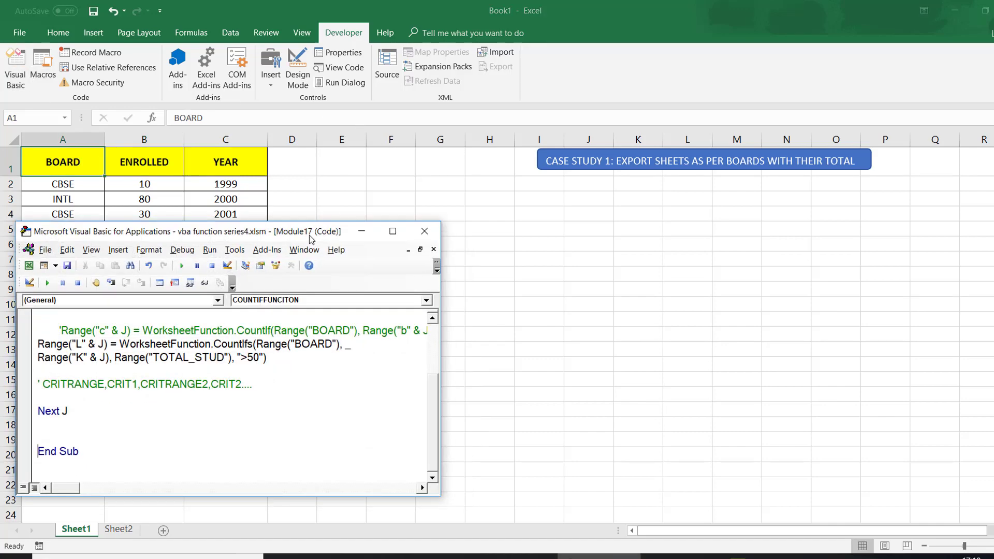
{"action": "left_click_drag", "start_coordinate": [312, 235], "coordinate": [664, 190]}
{"action": "key", "text": "ctrl+r"}
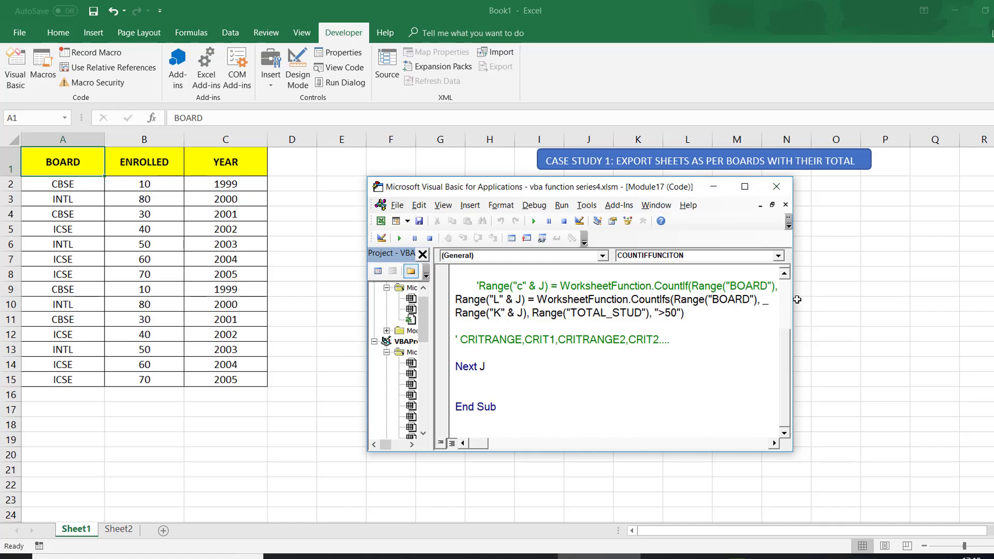
{"action": "left_click_drag", "start_coordinate": [794, 299], "coordinate": [993, 300]}
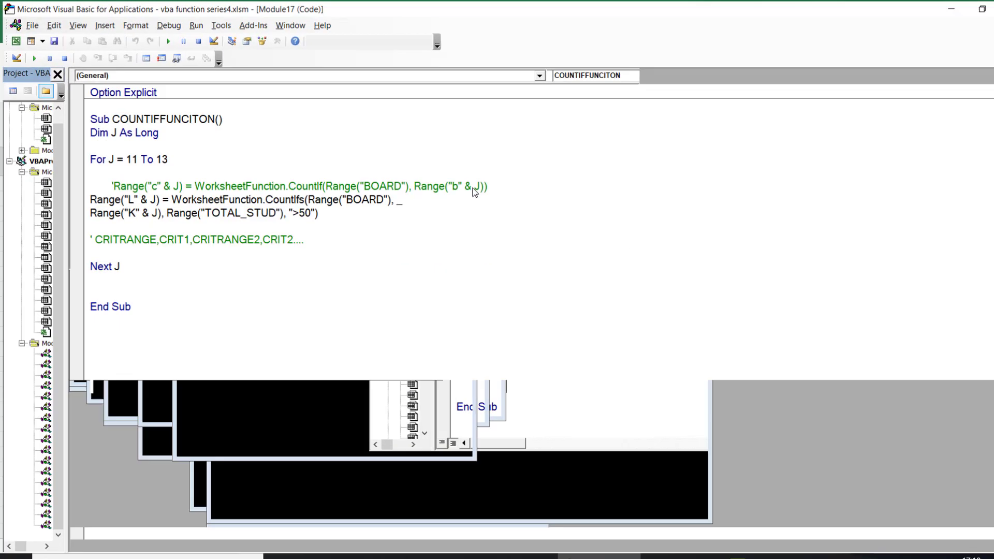
{"action": "double_click", "coordinate": [476, 188]}
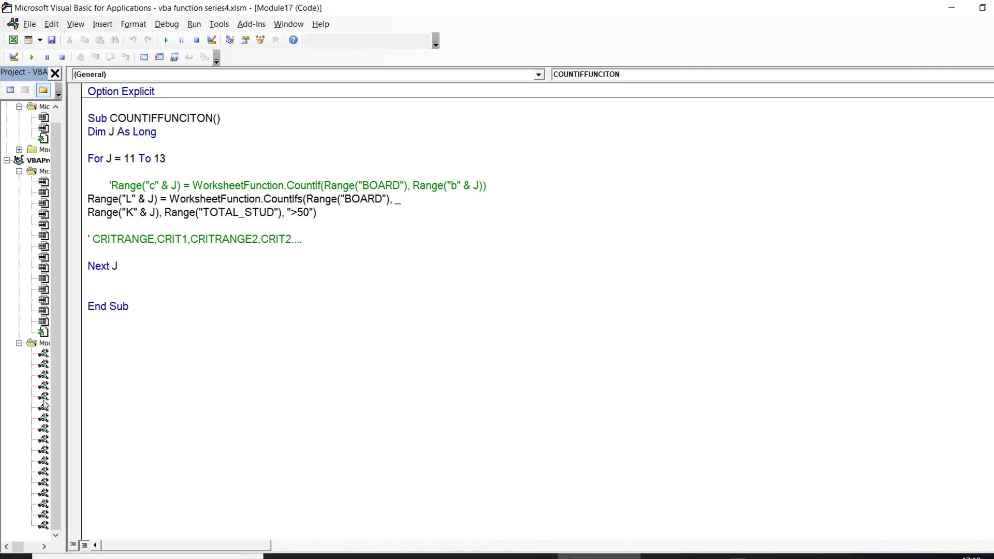
{"action": "left_click_drag", "start_coordinate": [66, 407], "coordinate": [298, 403]}
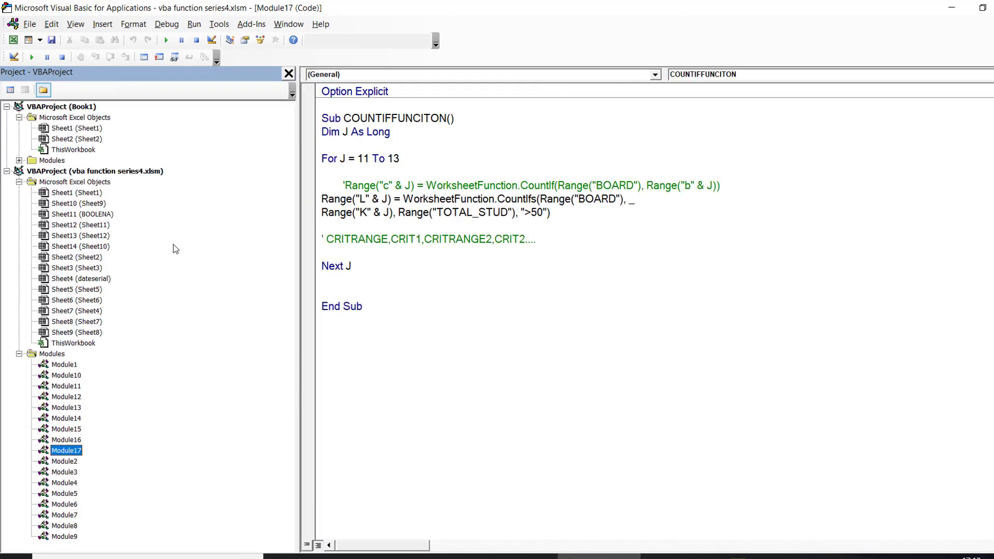
{"action": "left_click", "coordinate": [19, 181]}
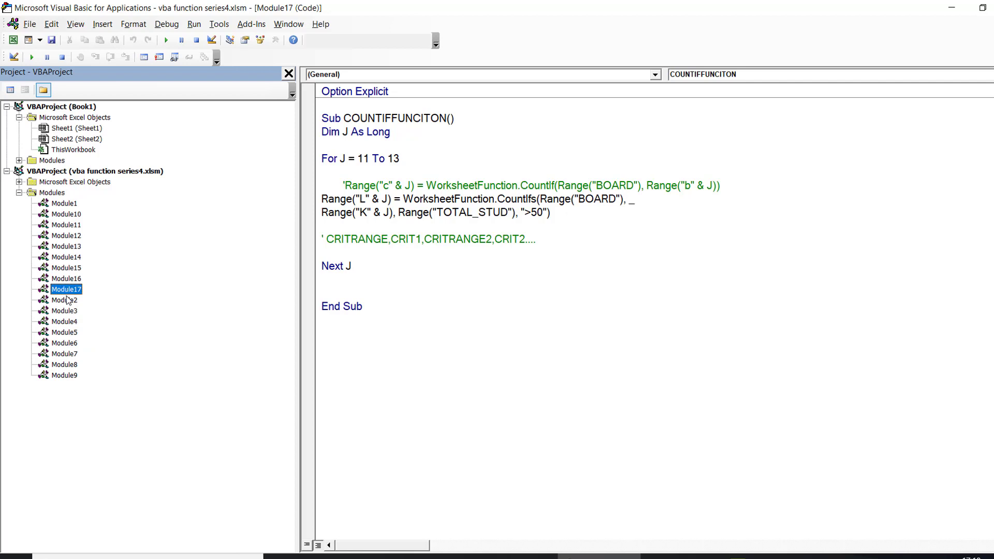
Insert a new module and write an empty Sub PROJECT1 with blank lines inside
{"action": "left_click", "coordinate": [335, 283]}
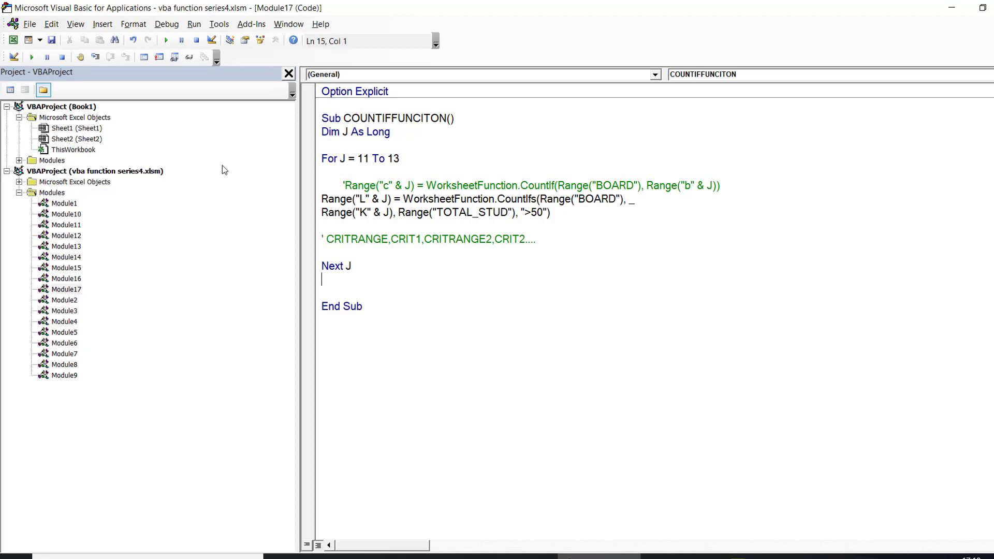
{"action": "left_click", "coordinate": [102, 24]}
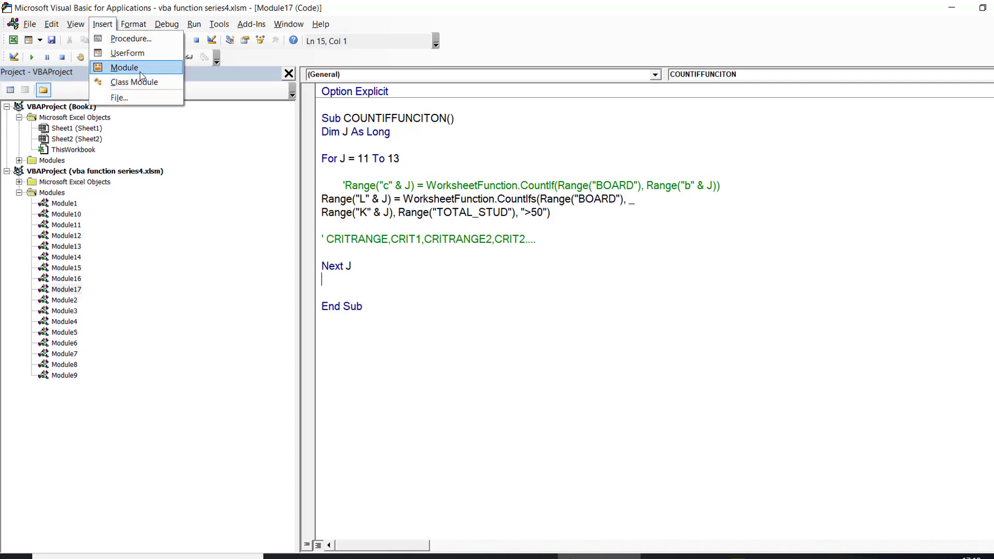
{"action": "left_click", "coordinate": [140, 72]}
{"action": "key", "text": "Return"}
{"action": "type", "text": "SUB PR"}
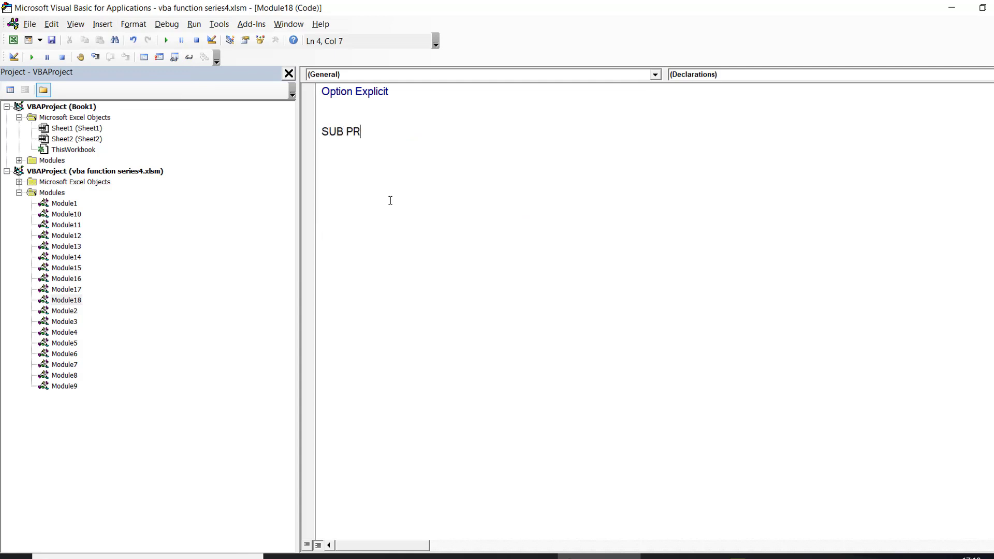
{"action": "type", "text": "OEC"}
{"action": "key", "text": "BackSpace"}
{"action": "key", "text": "BackSpace"}
{"action": "type", "text": "JECT1("}
{"action": "key", "text": "Return"}
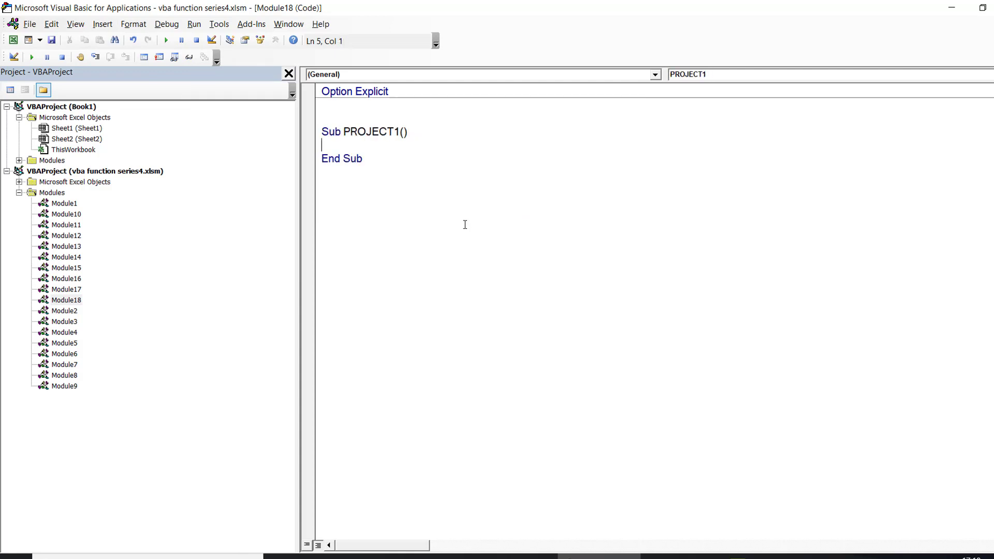
{"action": "key", "text": "Return"}
{"action": "key", "text": "Return"}
{"action": "key", "text": "Return"}
{"action": "key", "text": "Return"}
{"action": "key", "text": "Return"}
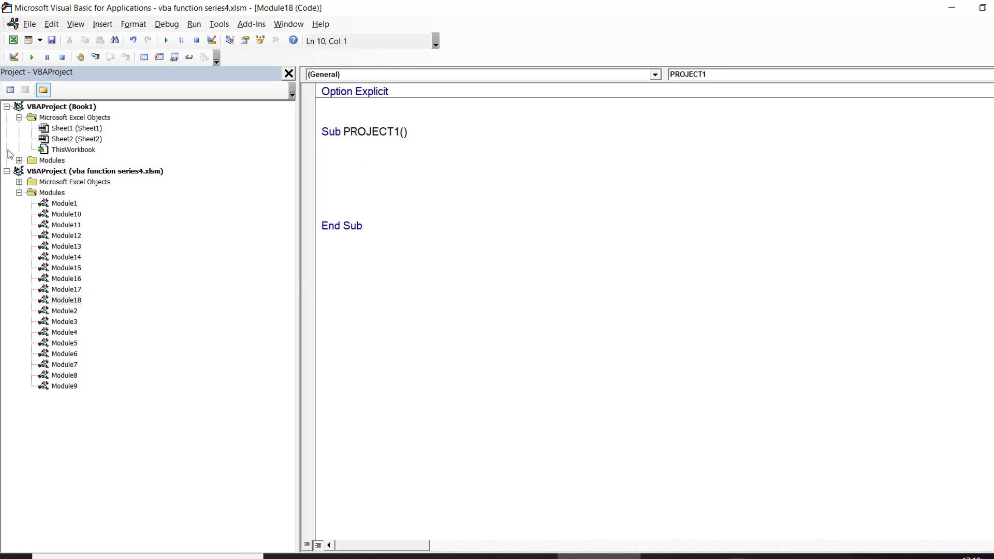
{"action": "left_click", "coordinate": [20, 161]}
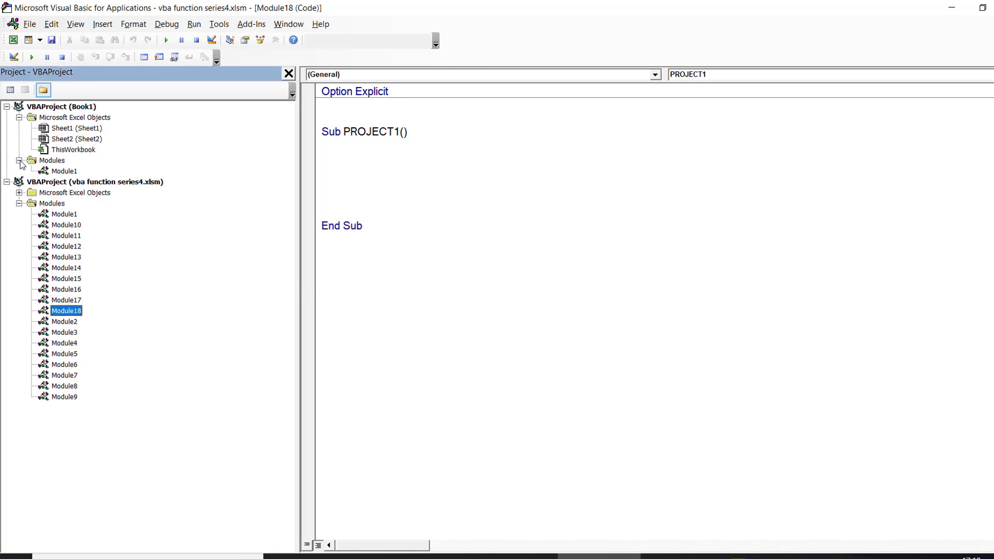
Open Book1's Module1 and select the recorded FILTERMACRO Range lines
{"action": "double_click", "coordinate": [64, 171]}
{"action": "left_click", "coordinate": [333, 199]}
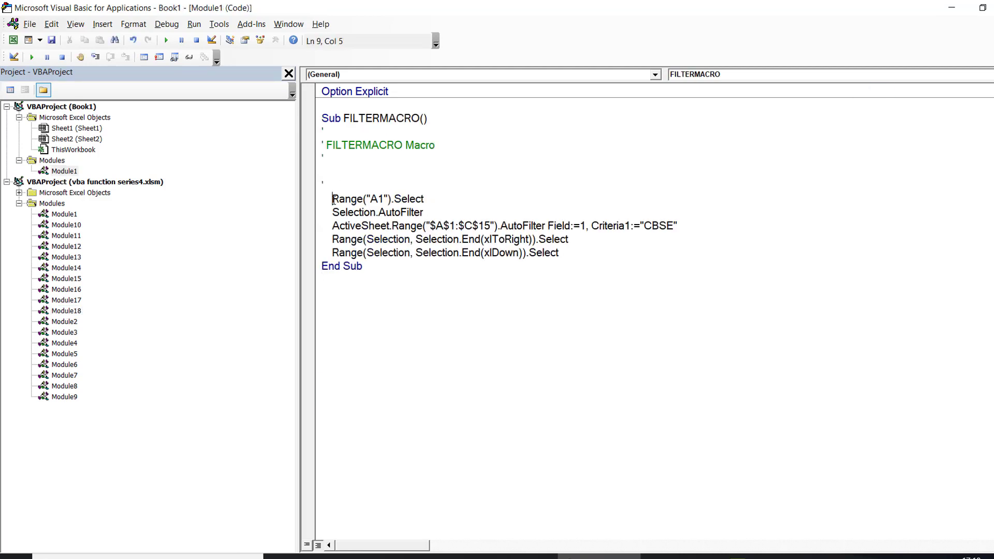
{"action": "key", "text": "shift+Down"}
{"action": "key", "text": "shift+Down"}
{"action": "key", "text": "shift+Down"}
{"action": "key", "text": "shift+Down"}
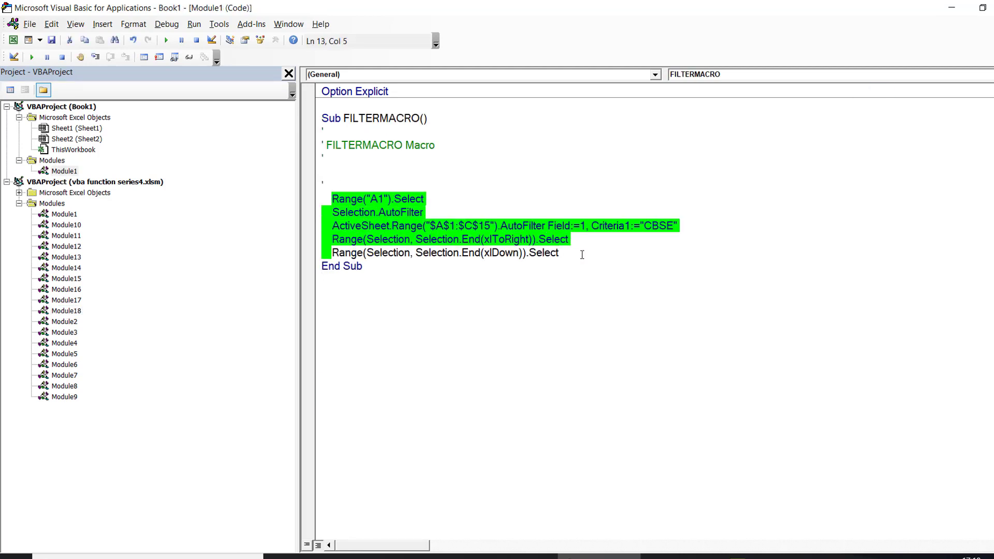
{"action": "key", "text": "shift+End"}
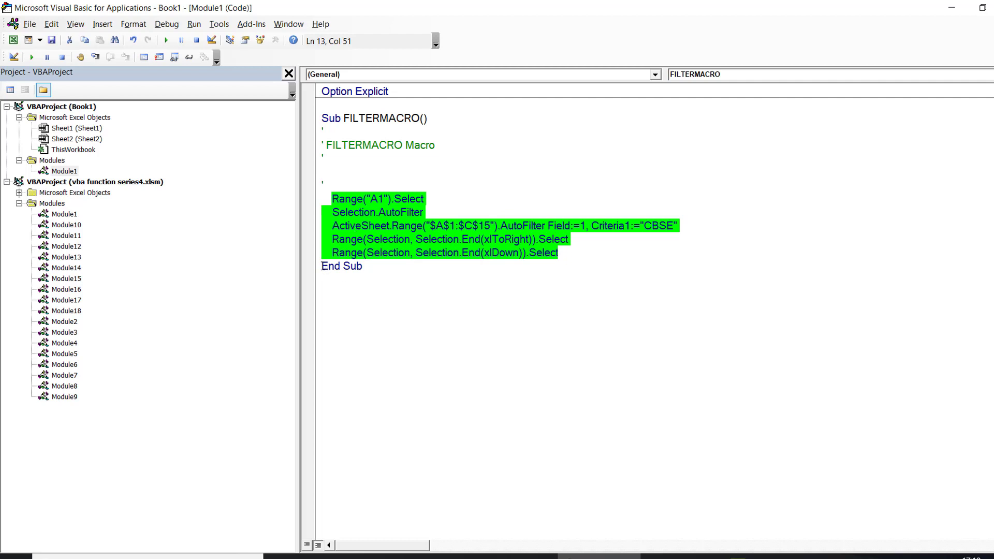
{"action": "left_click", "coordinate": [322, 266]}
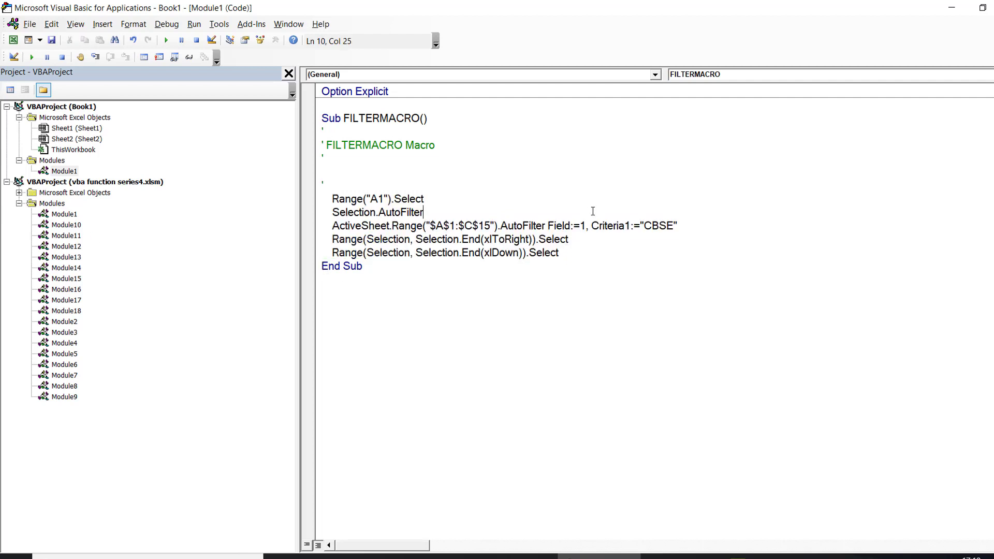
In Excel, close vba function series4 and save its changes
{"action": "key", "text": "alt+F11"}
{"action": "left_click", "coordinate": [435, 289]}
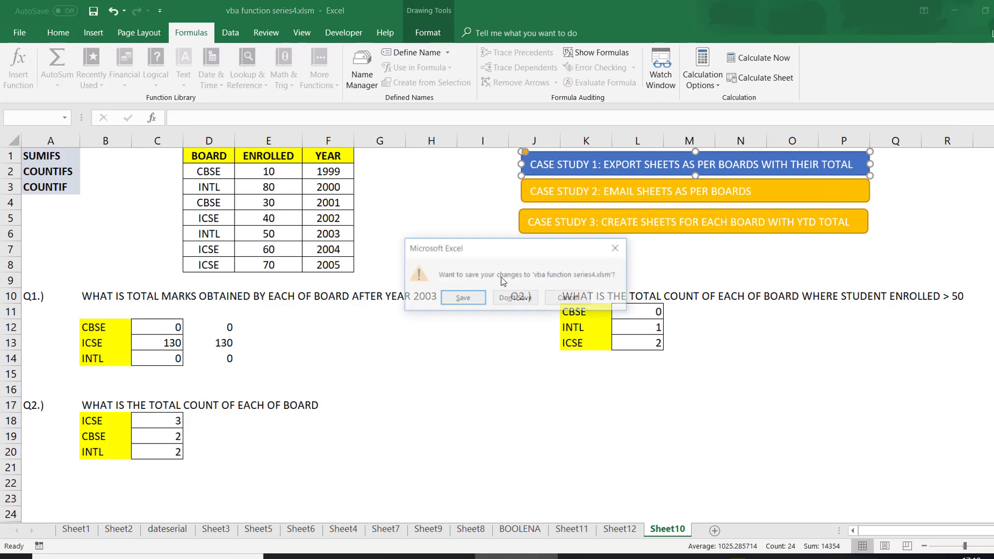
{"action": "left_click", "coordinate": [465, 299]}
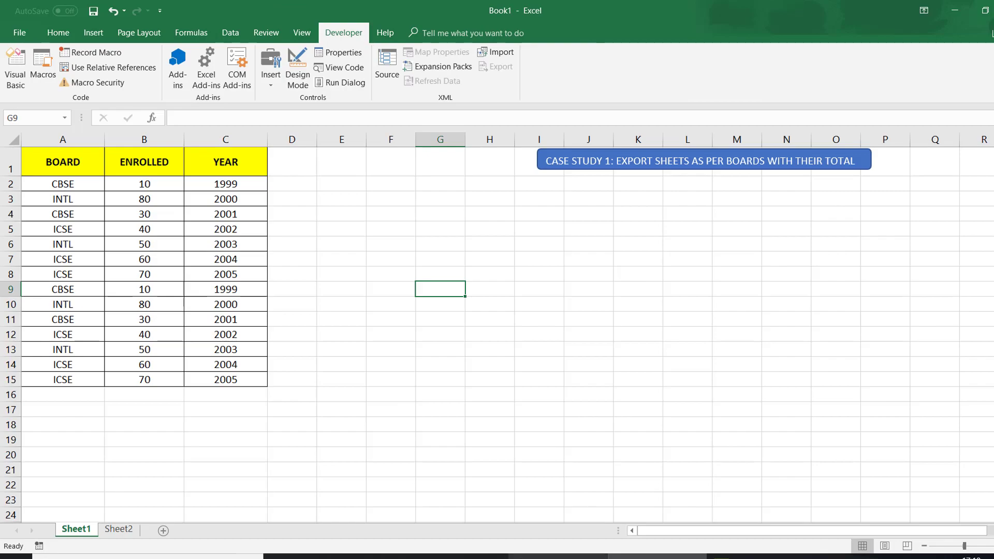
Delete FILTERMACRO's comment header lines and add blank lines before End Sub
{"action": "key", "text": "alt+F11"}
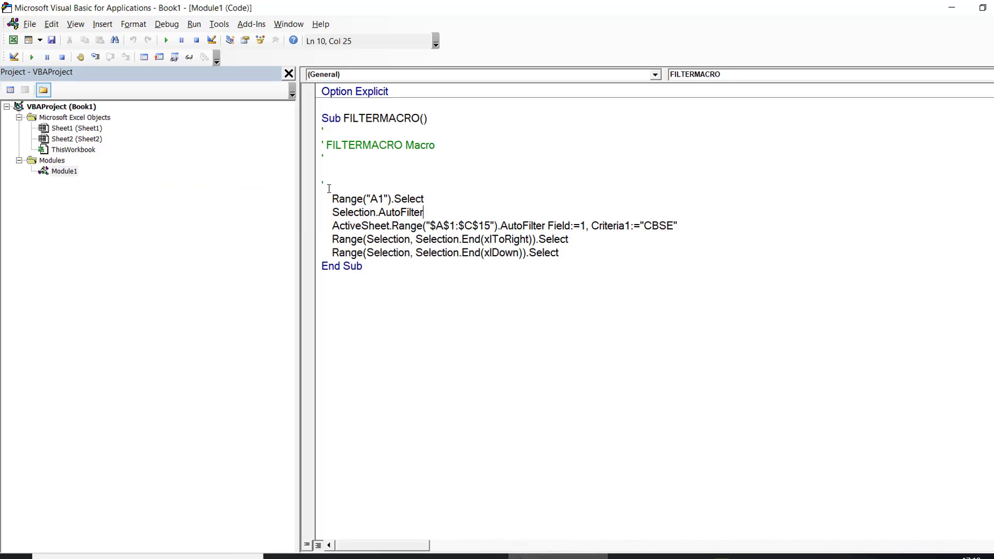
{"action": "left_click", "coordinate": [329, 189]}
{"action": "key", "text": "BackSpace"}
{"action": "key", "text": "BackSpace"}
{"action": "key", "text": "BackSpace"}
{"action": "key", "text": "BackSpace"}
{"action": "key", "text": "BackSpace"}
{"action": "key", "text": "BackSpace"}
{"action": "key", "text": "BackSpace"}
{"action": "key", "text": "BackSpace"}
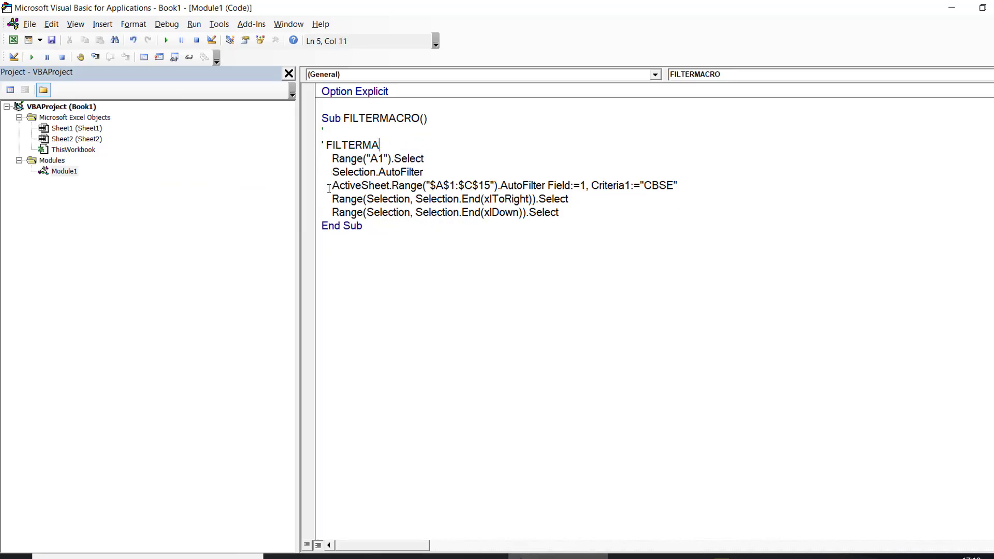
{"action": "key", "text": "BackSpace"}
{"action": "key", "text": "BackSpace"}
{"action": "key", "text": "BackSpace"}
{"action": "key", "text": "BackSpace"}
{"action": "key", "text": "BackSpace"}
{"action": "key", "text": "BackSpace"}
{"action": "key", "text": "BackSpace"}
{"action": "key", "text": "BackSpace"}
{"action": "key", "text": "BackSpace"}
{"action": "key", "text": "BackSpace"}
{"action": "key", "text": "BackSpace"}
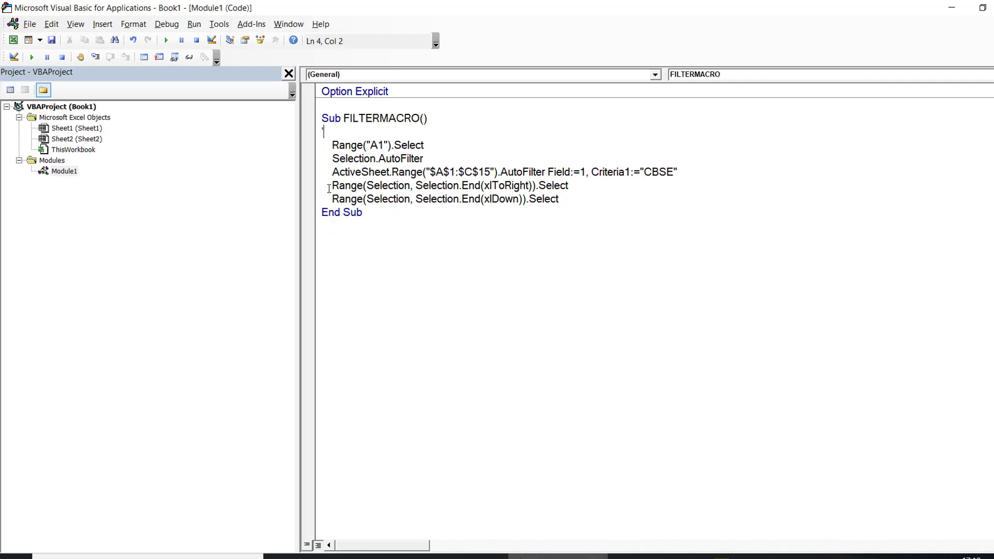
{"action": "key", "text": "BackSpace"}
{"action": "key", "text": "Down"}
{"action": "key", "text": "Down"}
{"action": "key", "text": "Down"}
{"action": "key", "text": "Down"}
{"action": "key", "text": "Down"}
{"action": "key", "text": "Return"}
{"action": "key", "text": "Return"}
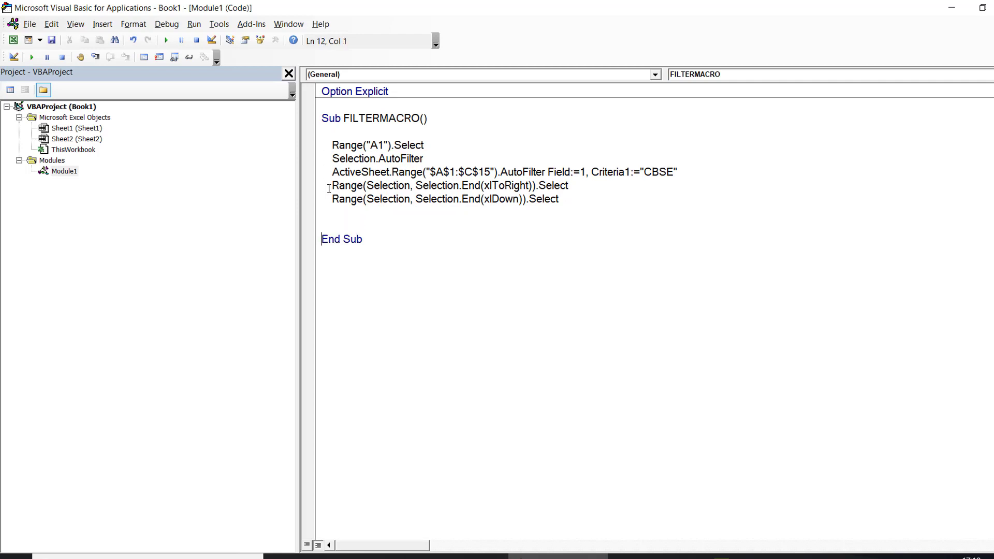
{"action": "key", "text": "Return"}
{"action": "key", "text": "Return"}
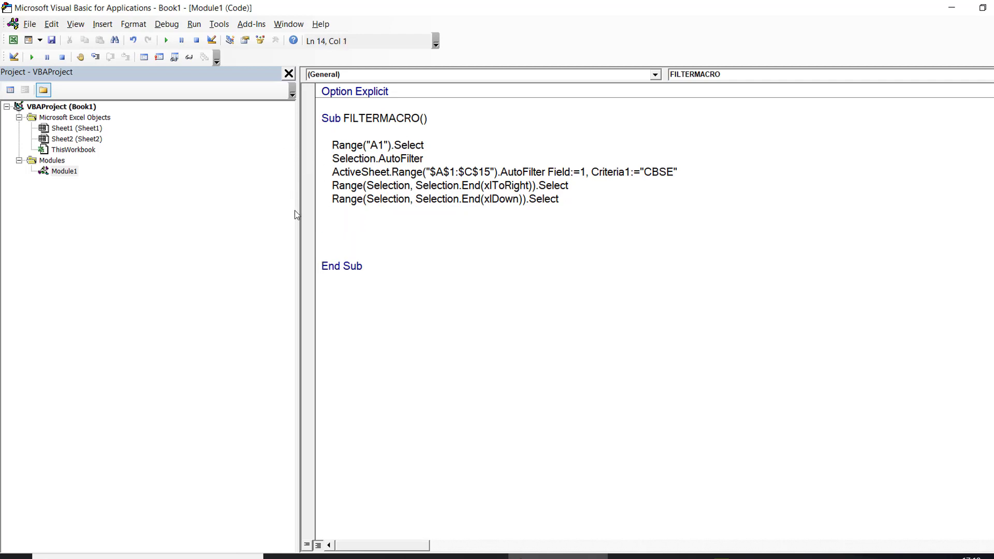
Resize the VBA editor into a window over the sheet, tall enough to show End Sub
{"action": "left_click_drag", "start_coordinate": [298, 211], "coordinate": [143, 211]}
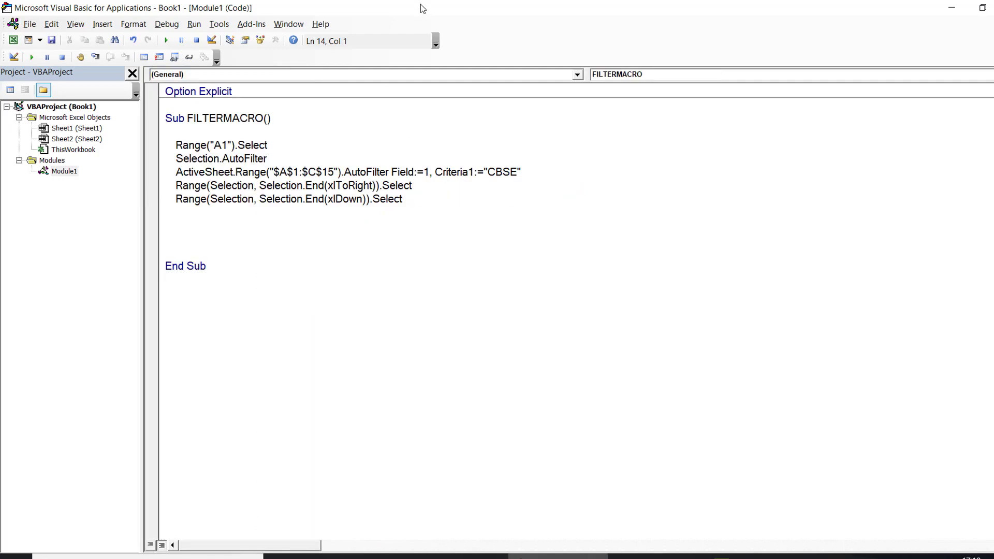
{"action": "double_click", "coordinate": [422, 7]}
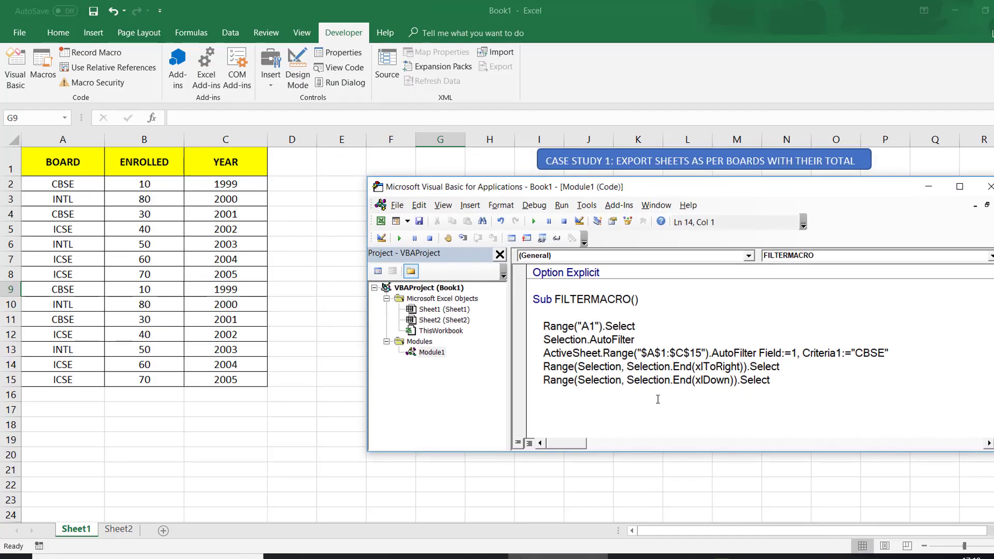
{"action": "left_click_drag", "start_coordinate": [668, 452], "coordinate": [667, 511]}
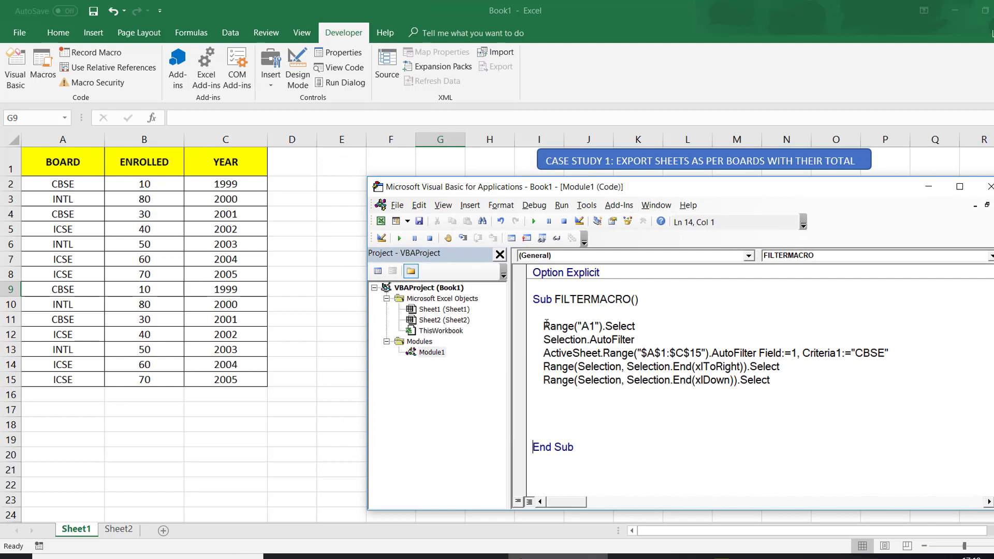
{"action": "left_click", "coordinate": [565, 337]}
Step through FILTERMACRO line by line until the table shows only CBSE rows, then reset
{"action": "left_click", "coordinate": [463, 238]}
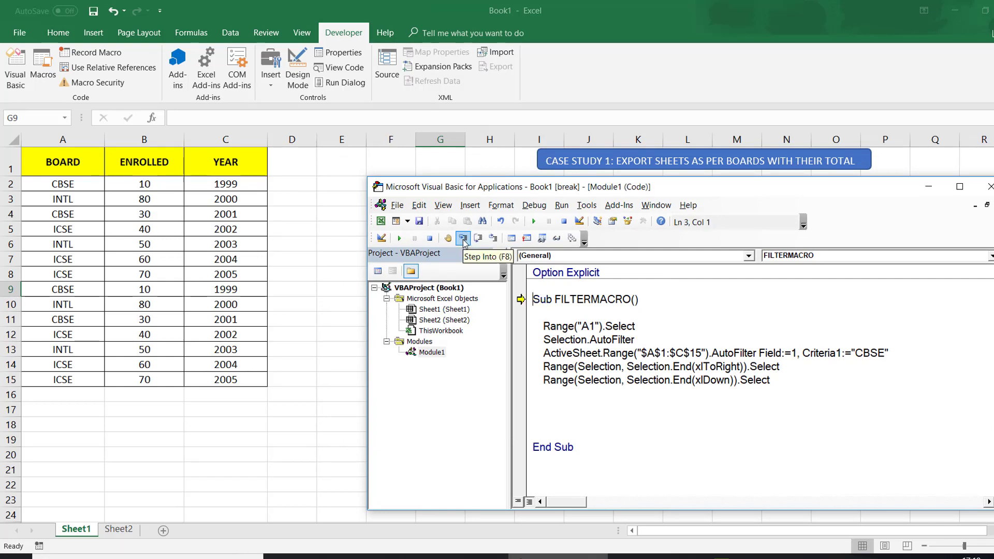
{"action": "left_click", "coordinate": [463, 238]}
{"action": "left_click", "coordinate": [463, 238]}
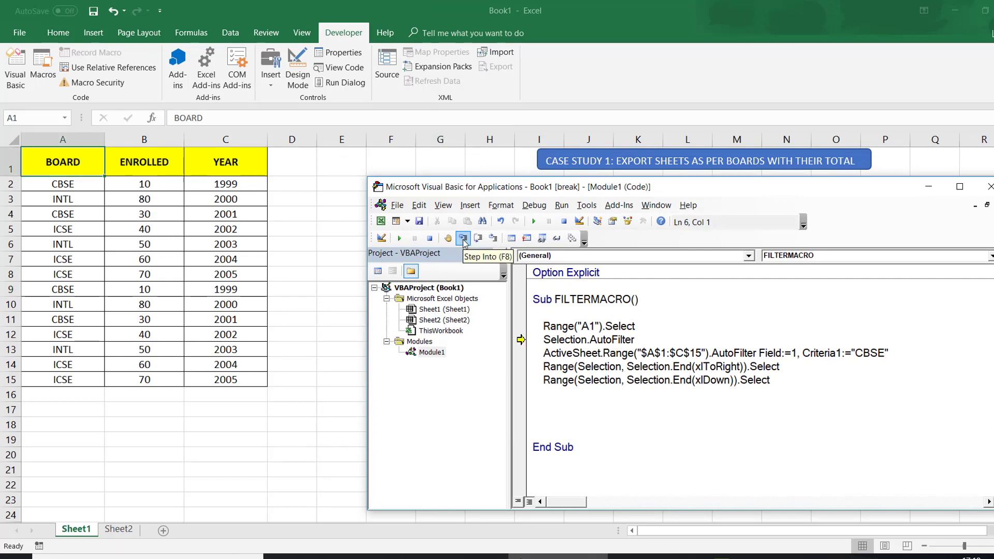
{"action": "left_click", "coordinate": [463, 238]}
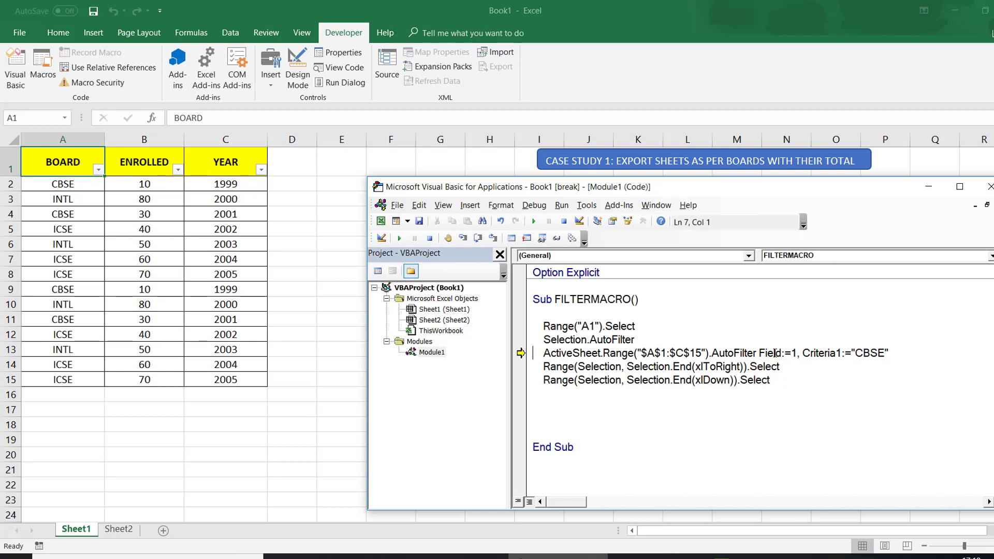
{"action": "double_click", "coordinate": [865, 352]}
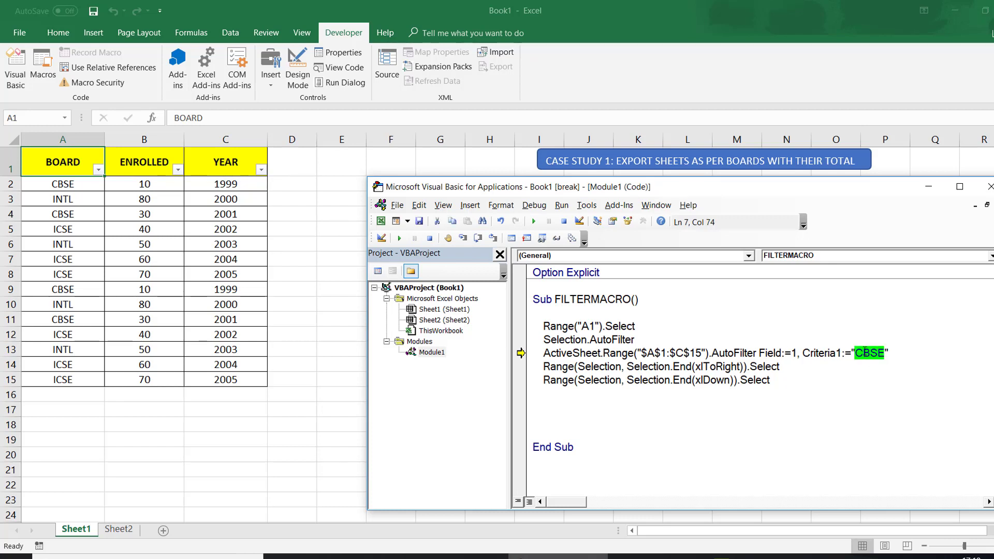
{"action": "left_click", "coordinate": [465, 239]}
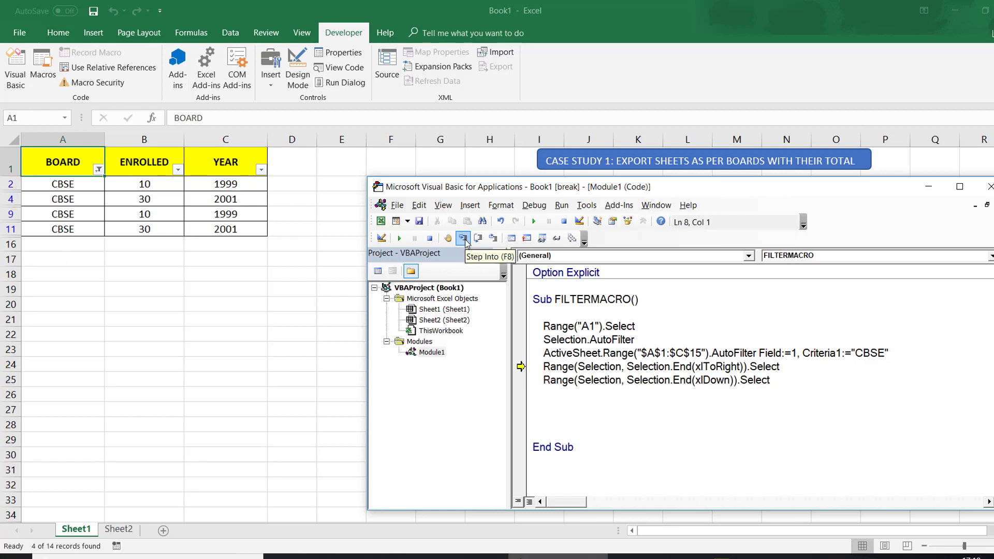
{"action": "left_click", "coordinate": [465, 239]}
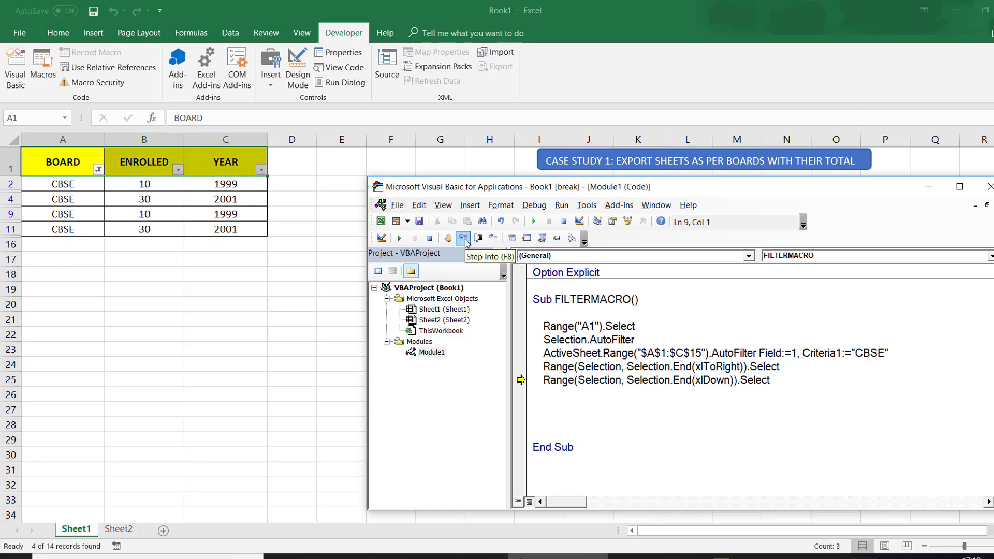
{"action": "left_click", "coordinate": [464, 239]}
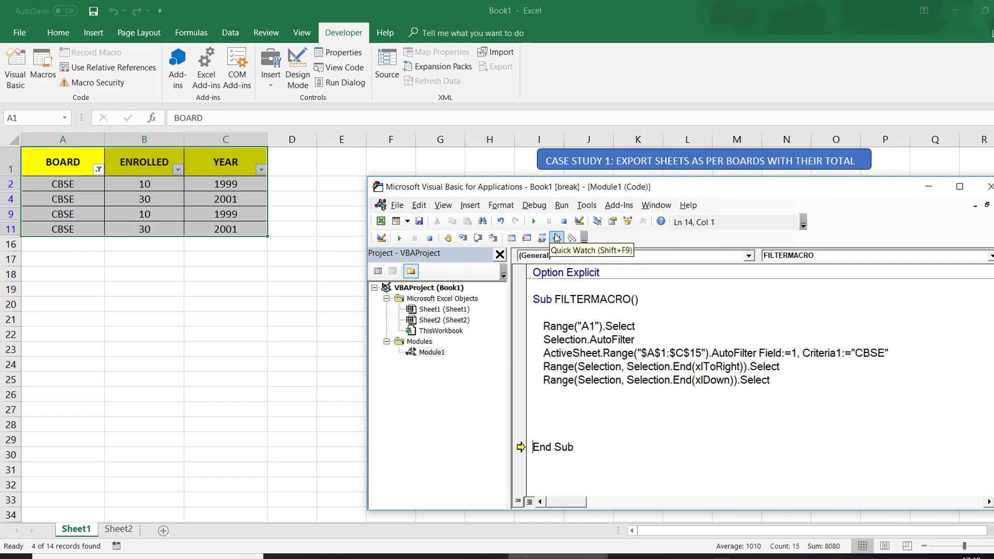
{"action": "left_click", "coordinate": [564, 221]}
Trim blank lines before End Sub and insert empty lines above Sub FILTERMACRO
{"action": "left_click", "coordinate": [569, 434]}
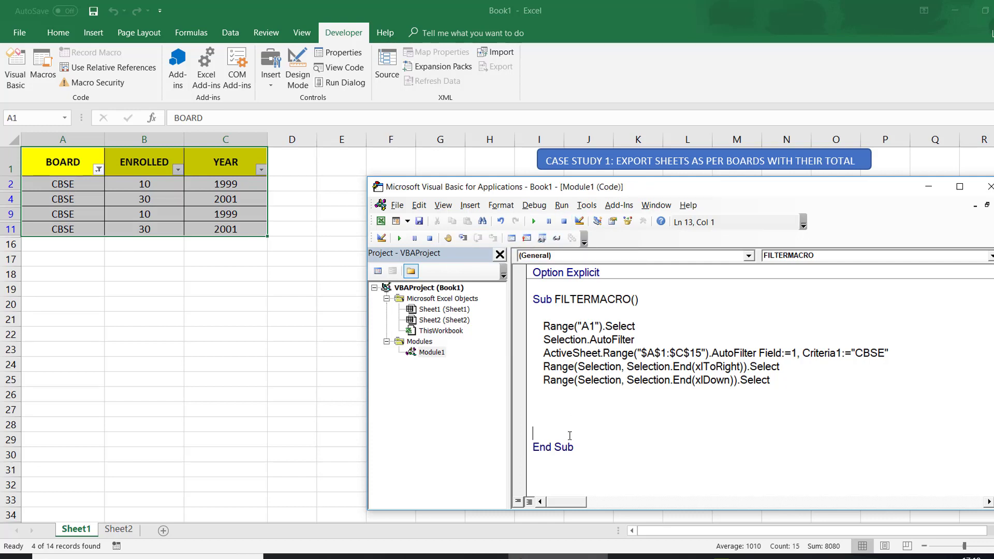
{"action": "key", "text": "BackSpace"}
{"action": "key", "text": "BackSpace"}
{"action": "left_click", "coordinate": [560, 450]}
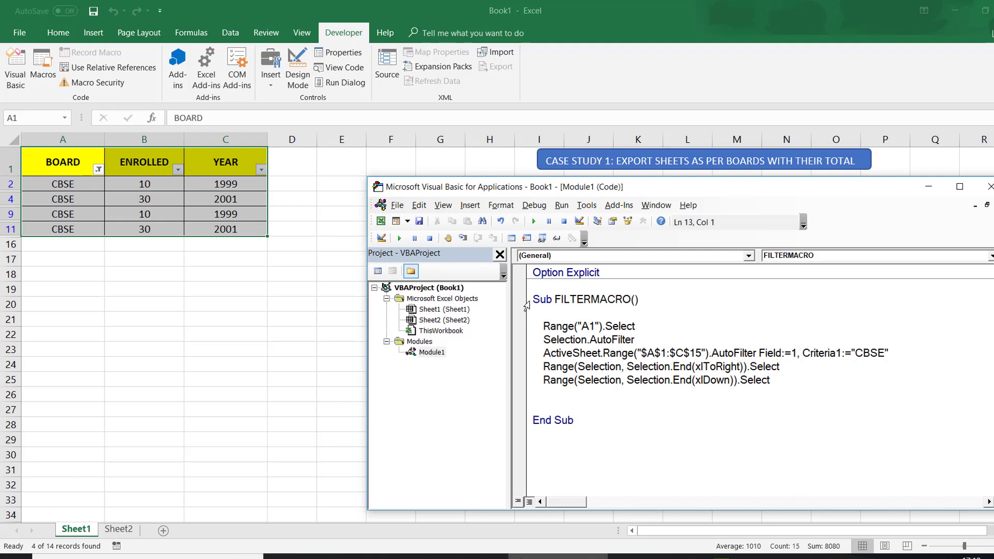
{"action": "left_click", "coordinate": [533, 300]}
{"action": "key", "text": "Return"}
{"action": "key", "text": "Return"}
{"action": "key", "text": "Return"}
{"action": "key", "text": "Return"}
{"action": "key", "text": "Return"}
{"action": "key", "text": "Return"}
{"action": "key", "text": "Return"}
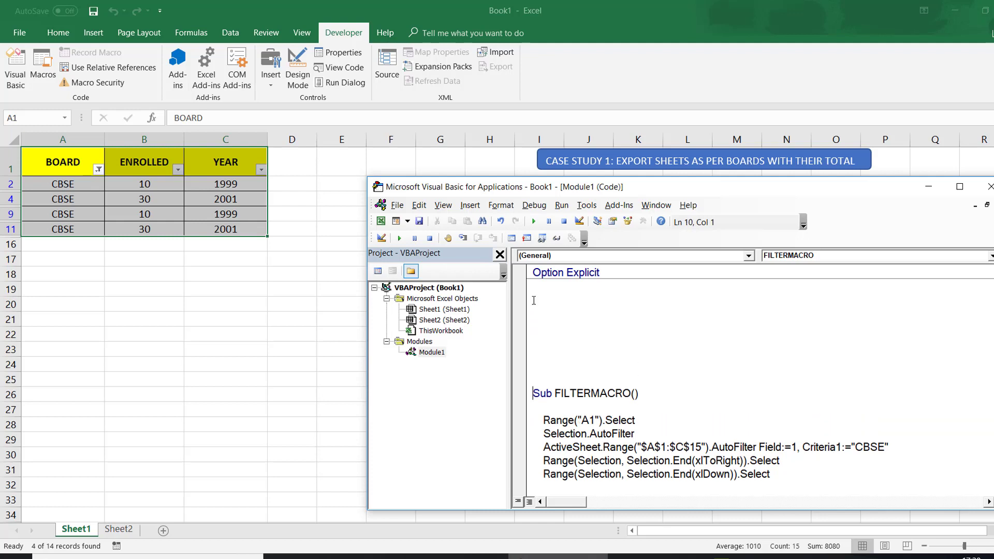
{"action": "key", "text": "Return"}
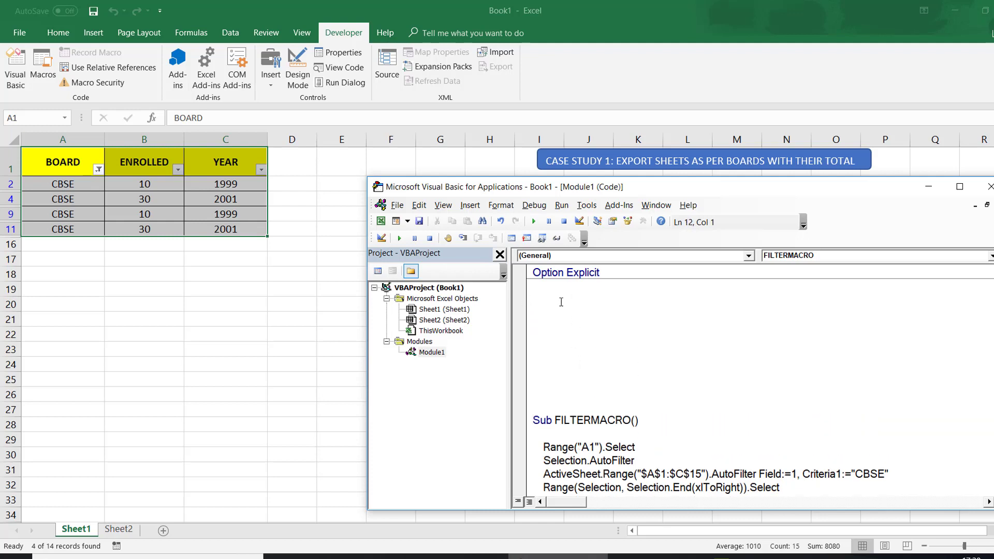
Type Sub PROJECT1 near the module top to create the empty procedure
{"action": "left_click", "coordinate": [562, 303]}
{"action": "type", "text": "SUB "}
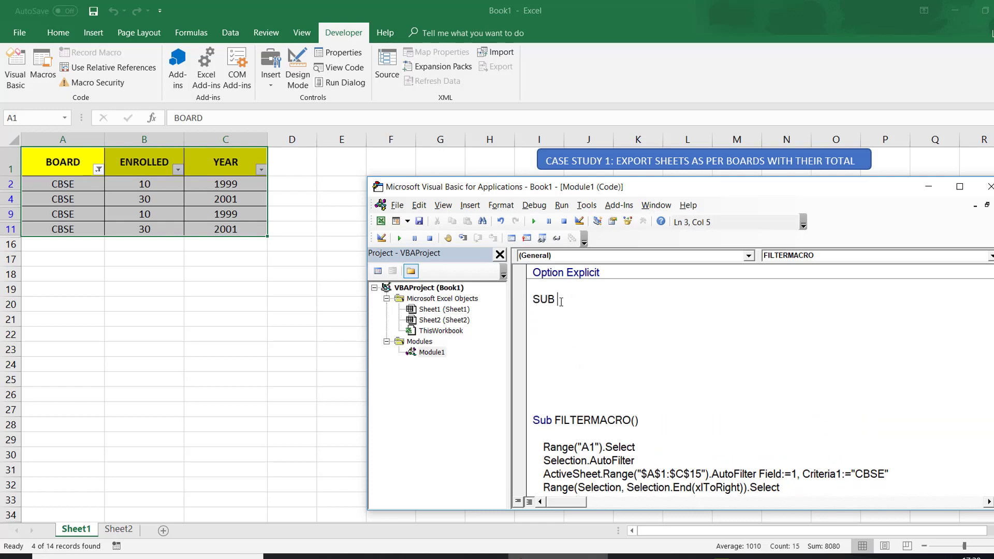
{"action": "type", "text": "PROJECT"}
{"action": "key", "text": "BackSpace"}
{"action": "key", "text": "BackSpace"}
{"action": "key", "text": "BackSpace"}
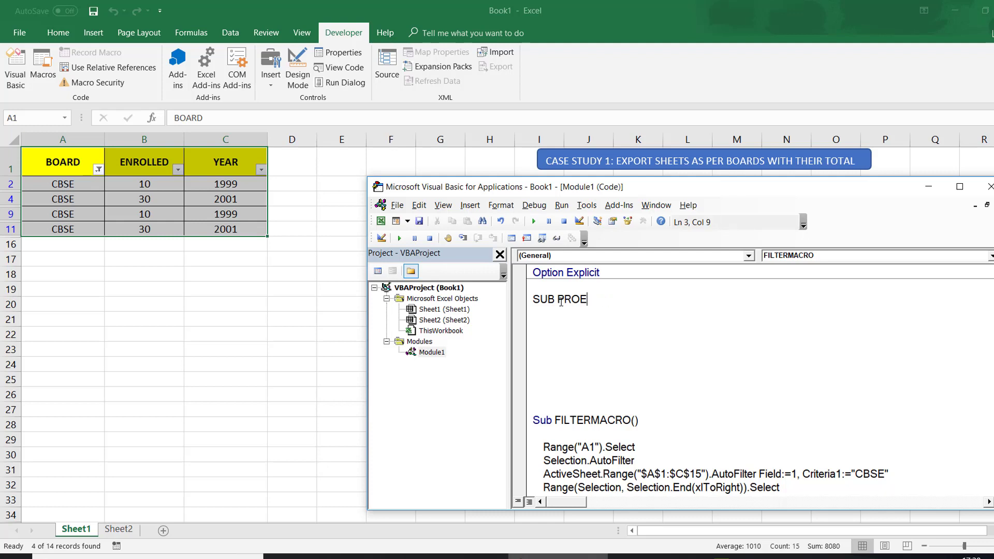
{"action": "key", "text": "BackSpace"}
{"action": "type", "text": "JECT"}
{"action": "key", "text": "Return"}
{"action": "key", "text": "Return"}
{"action": "key", "text": "Return"}
{"action": "key", "text": "Return"}
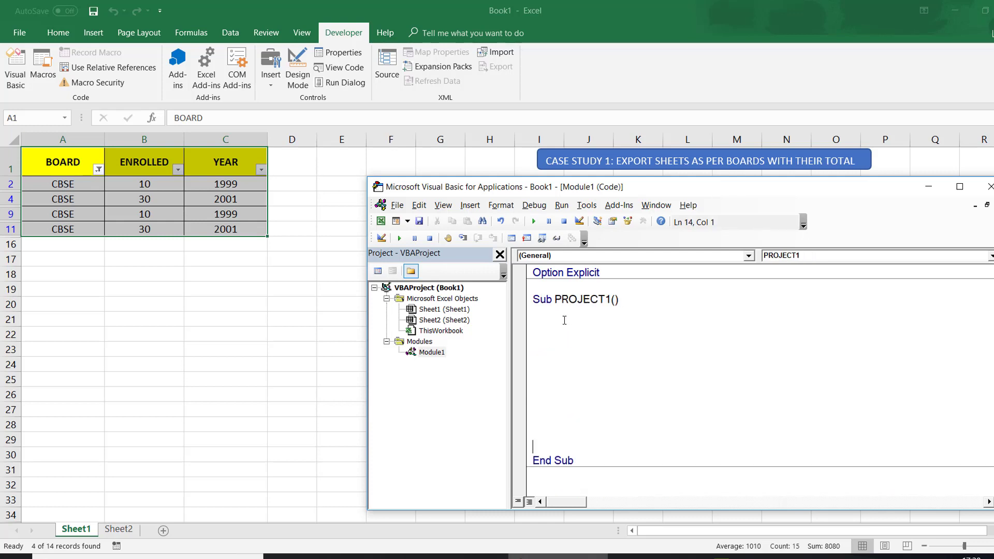
{"action": "left_click", "coordinate": [564, 320]}
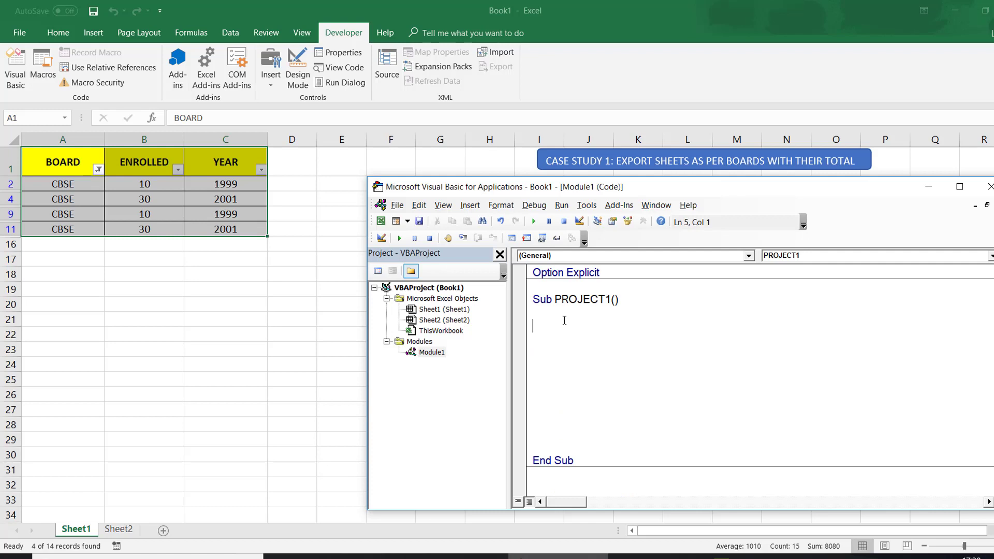
Clear the board filter and turn off AutoFilter on Sheet1's table
{"action": "left_click", "coordinate": [60, 170]}
{"action": "key", "text": "alt+a+c"}
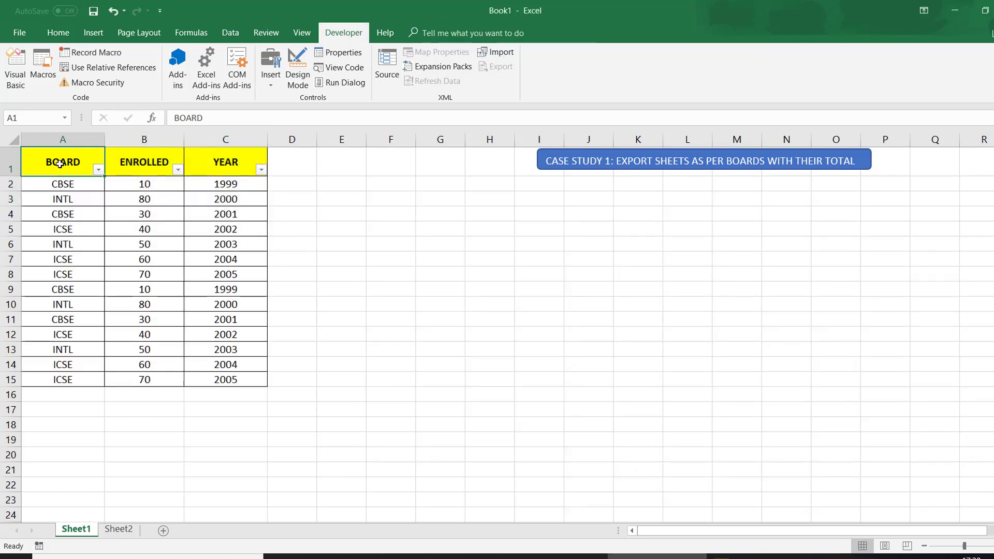
{"action": "key", "text": "alt+d"}
{"action": "key", "text": "f"}
{"action": "key", "text": "f"}
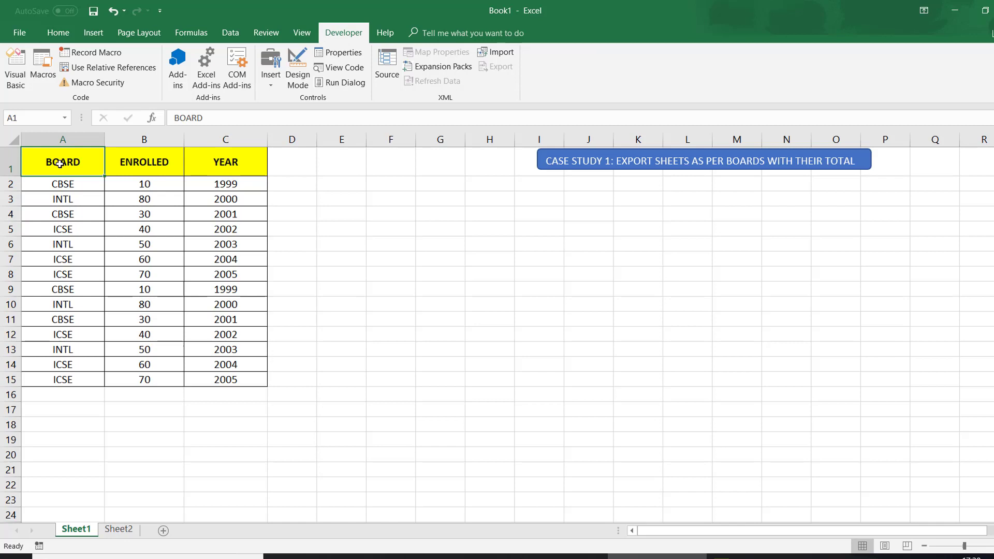
Go to Sheet2, select the CBSE, ICSE and INTL list, and reopen the code editor
{"action": "left_click", "coordinate": [127, 532]}
{"action": "scroll", "coordinate": [102, 164], "scroll_direction": "up", "scroll_amount": 1, "text": "ctrl"}
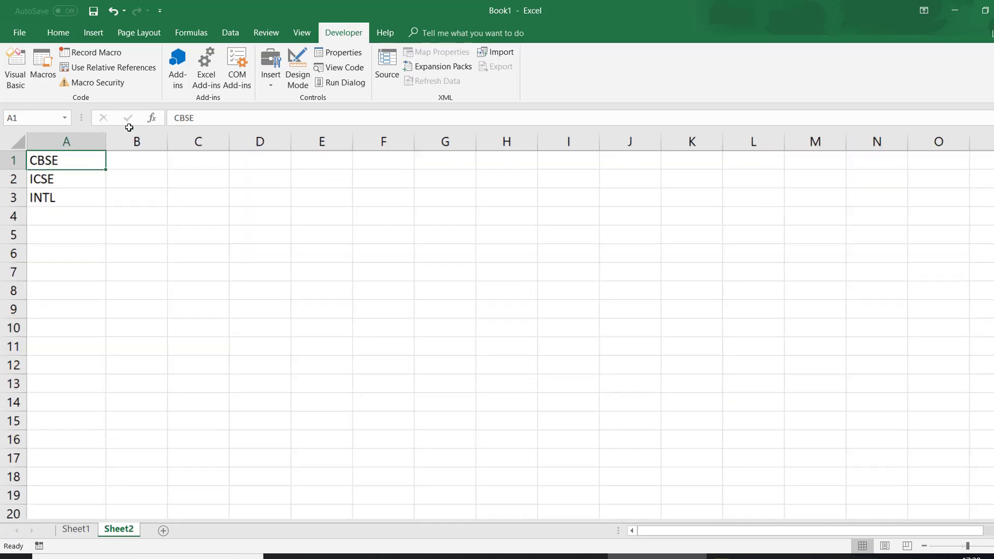
{"action": "scroll", "coordinate": [104, 152], "scroll_direction": "up", "scroll_amount": 2, "text": "ctrl"}
{"action": "left_click", "coordinate": [82, 225], "text": "shift"}
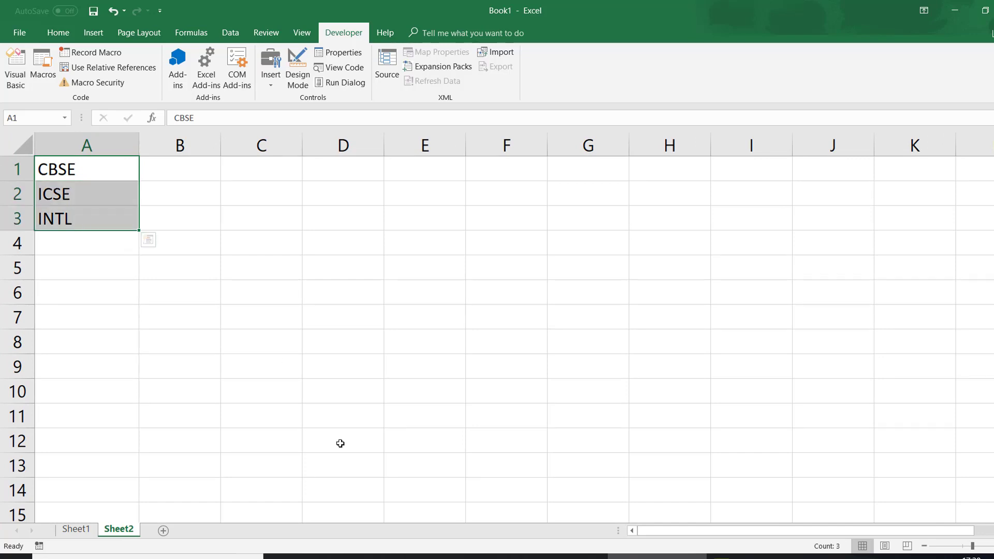
{"action": "key", "text": "alt+F11"}
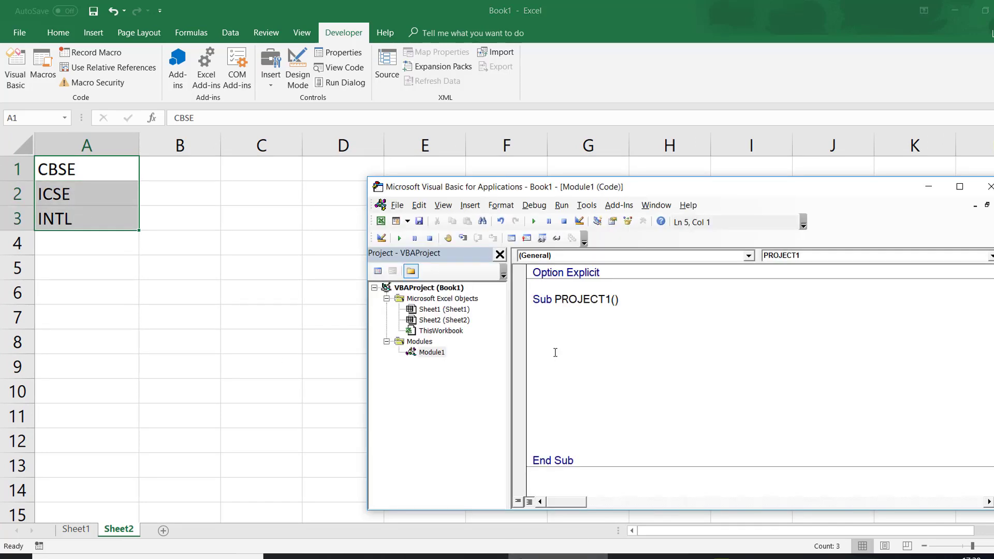
Add Dim J As Long and an empty For J = 1 To Range("A100000").End(xlUp).Row … Next J loop
{"action": "type", "text": "DIM J AS L"}
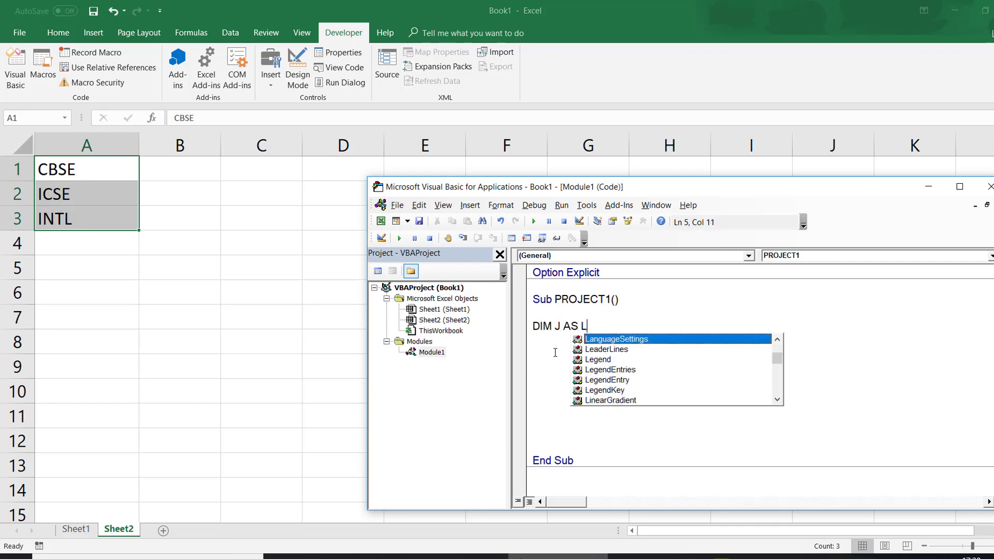
{"action": "type", "text": "ONG"}
{"action": "key", "text": "Return"}
{"action": "key", "text": "Return"}
{"action": "type", "text": "FOR"}
{"action": "type", "text": "="}
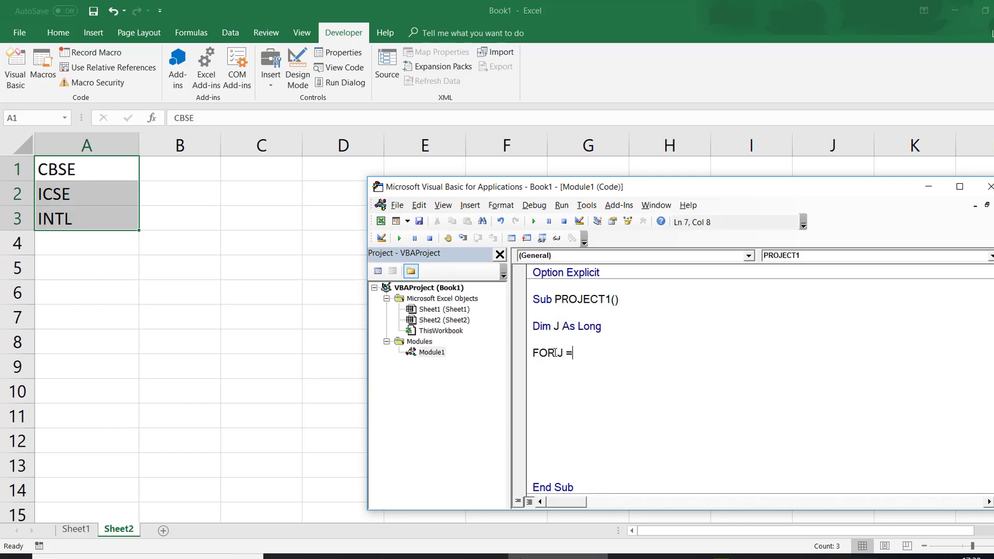
{"action": "type", "text": "1 TO RA"}
{"action": "type", "text": "NGE(\"A100"}
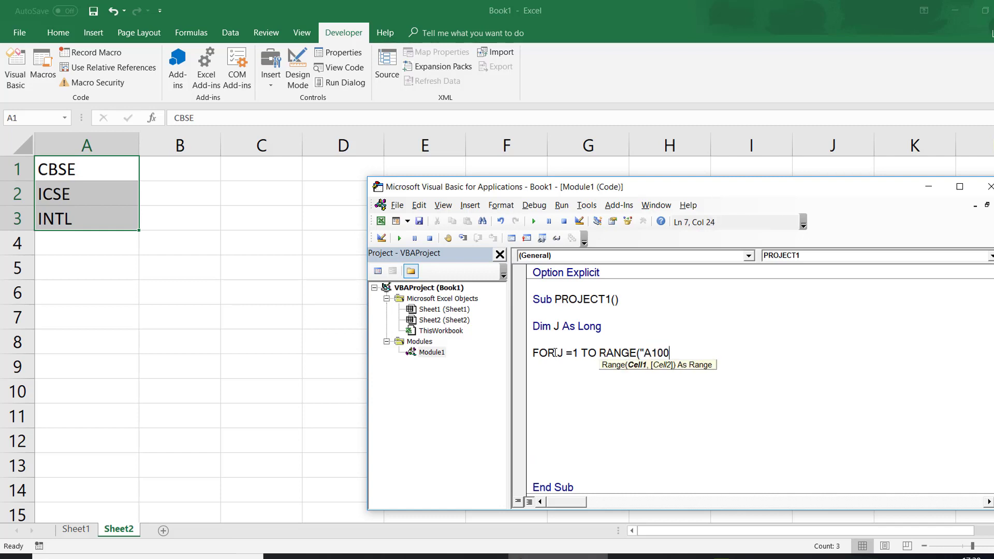
{"action": "type", "text": "000\")."}
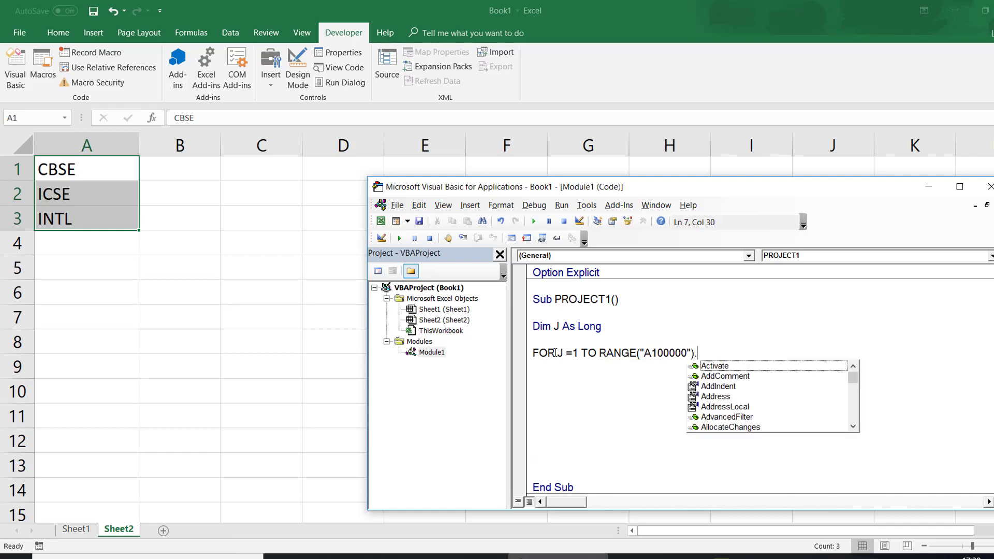
{"action": "type", "text": "END"}
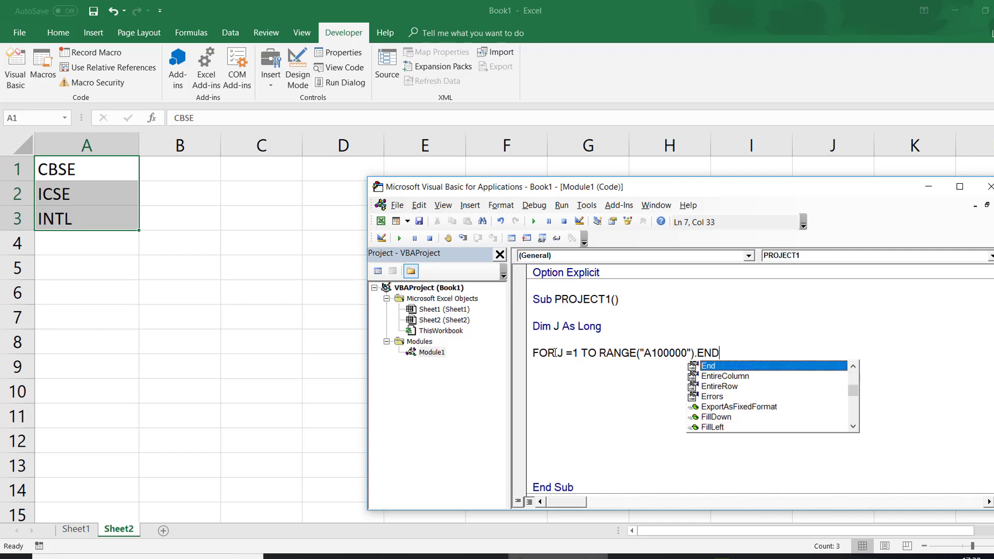
{"action": "type", "text": "(xLUP"}
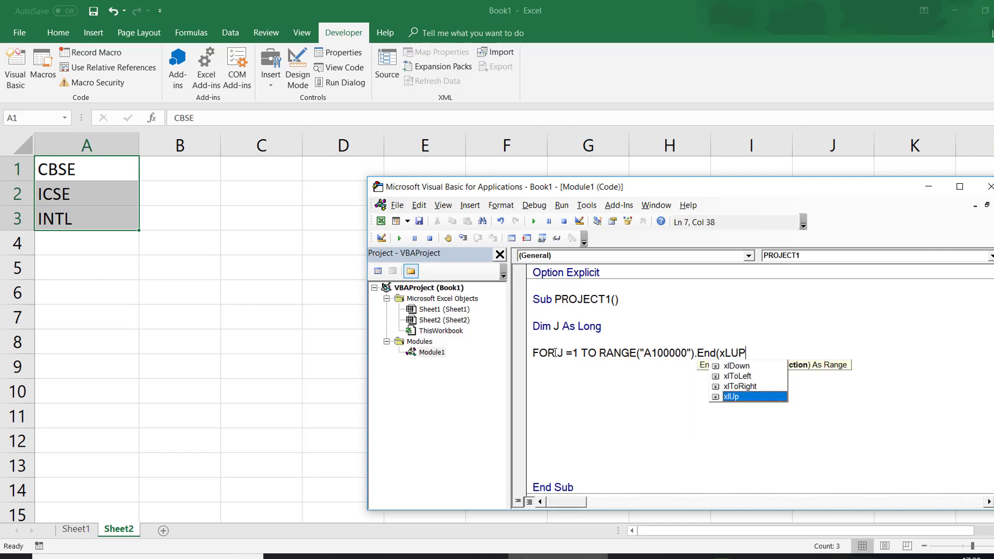
{"action": "type", "text": ").ROW"}
{"action": "key", "text": "Return"}
{"action": "key", "text": "Return"}
{"action": "key", "text": "Return"}
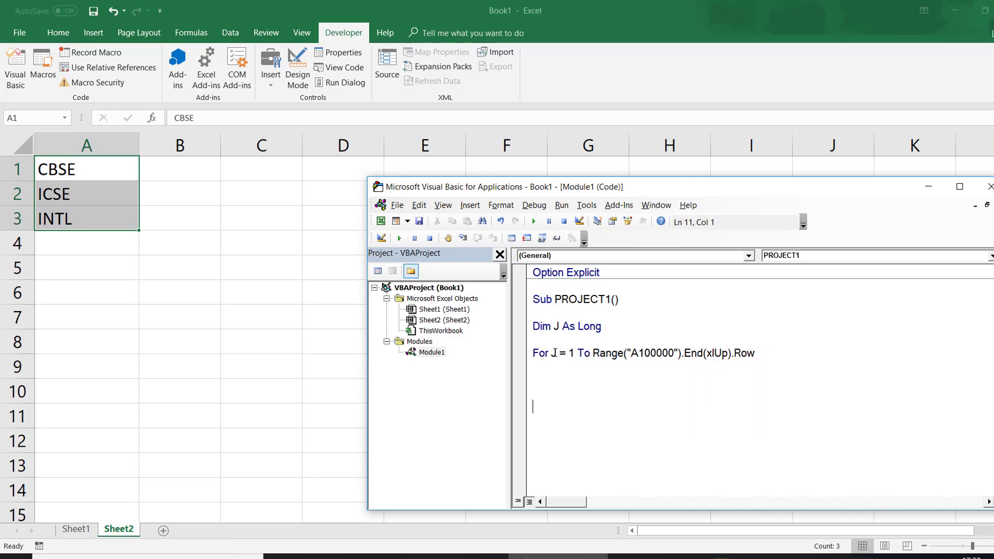
{"action": "type", "text": "NEXT J"}
{"action": "key", "text": "Return"}
{"action": "key", "text": "Up"}
{"action": "key", "text": "Up"}
{"action": "key", "text": "Up"}
{"action": "key", "text": "Return"}
{"action": "key", "text": "Return"}
Enlarge the code window and open blank lines inside the For loop
{"action": "left_click_drag", "start_coordinate": [509, 386], "coordinate": [459, 377]}
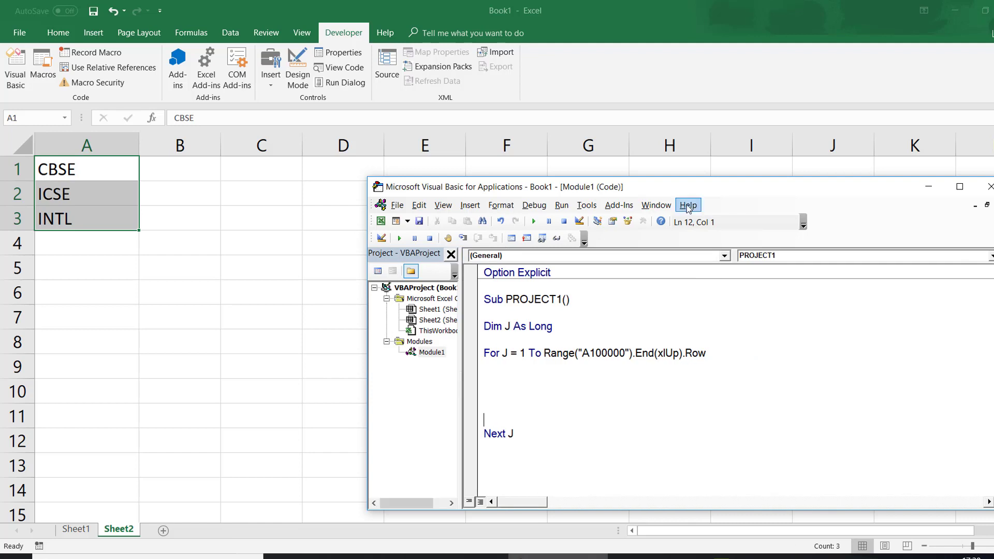
{"action": "left_click_drag", "start_coordinate": [684, 187], "coordinate": [690, 120]}
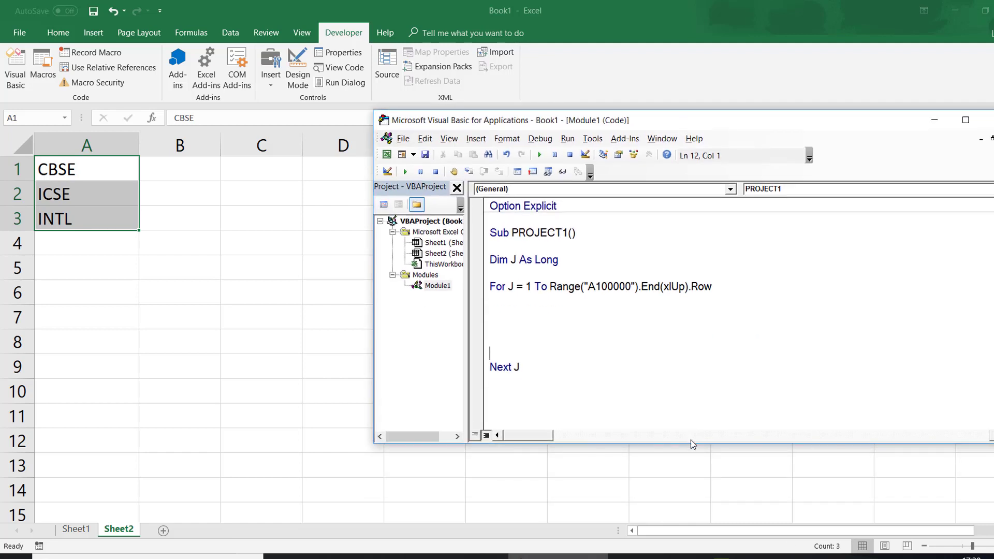
{"action": "left_click_drag", "start_coordinate": [692, 443], "coordinate": [691, 537]}
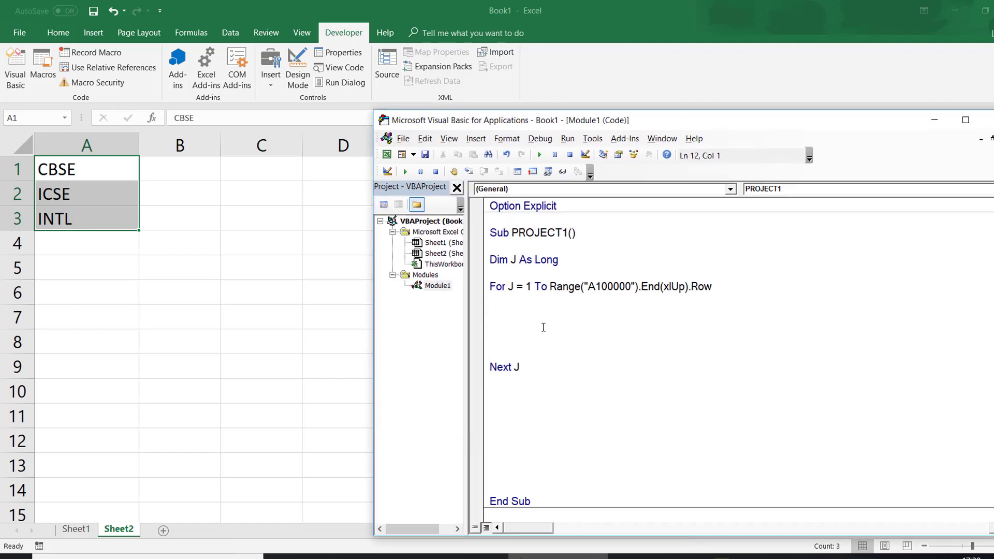
{"action": "left_click", "coordinate": [543, 327]}
{"action": "key", "text": "Return"}
{"action": "key", "text": "Return"}
{"action": "key", "text": "Return"}
{"action": "key", "text": "Return"}
{"action": "key", "text": "Up"}
{"action": "key", "text": "Up"}
{"action": "key", "text": "Up"}
{"action": "key", "text": "Up"}
{"action": "key", "text": "Up"}
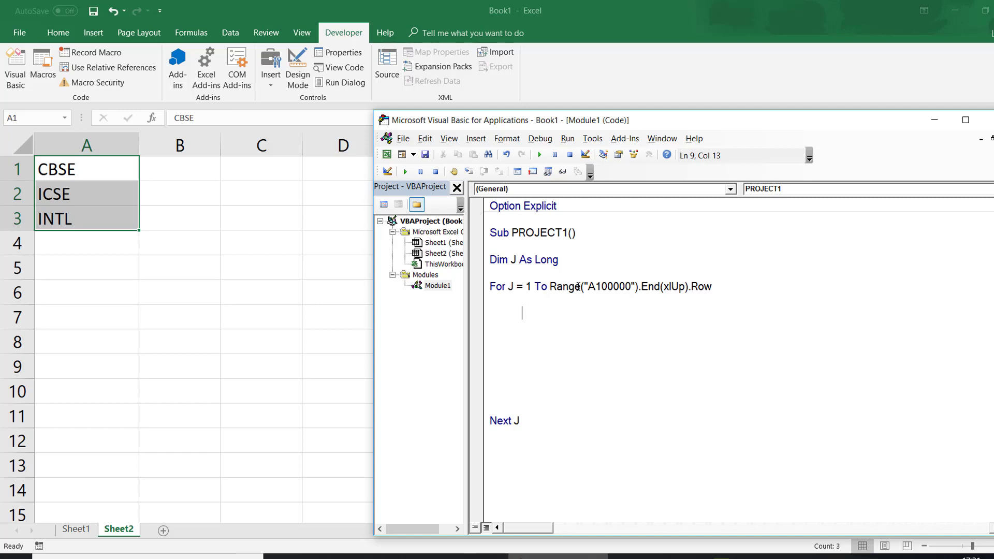
Declare MYBOARD As String on the Dim J As Long line
{"action": "type", "text": ", "}
{"action": "type", "text": "MY"}
{"action": "type", "text": "BOARD A"}
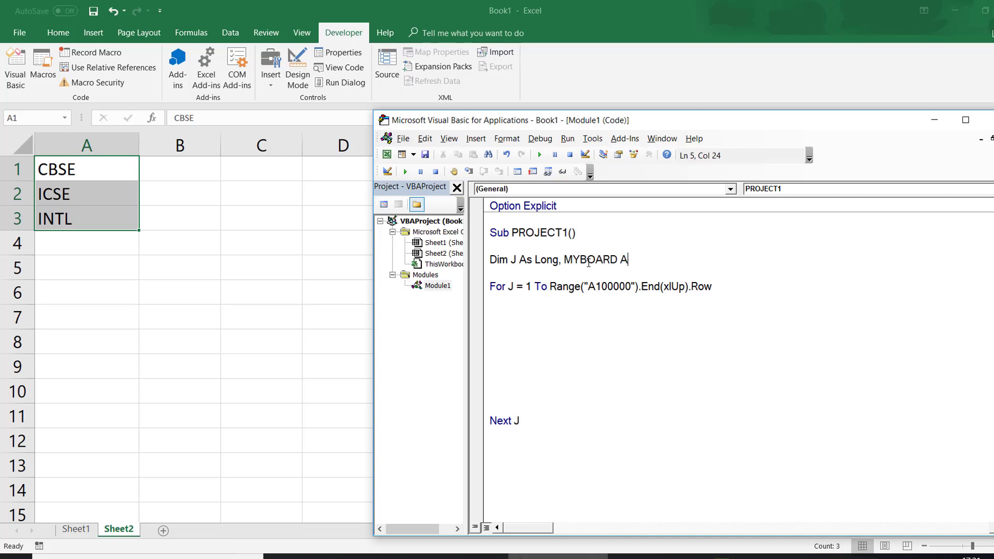
{"action": "type", "text": "S STIRNG"}
{"action": "key", "text": "BackSpace"}
{"action": "key", "text": "BackSpace"}
{"action": "key", "text": "BackSpace"}
{"action": "key", "text": "BackSpace"}
{"action": "type", "text": "R"}
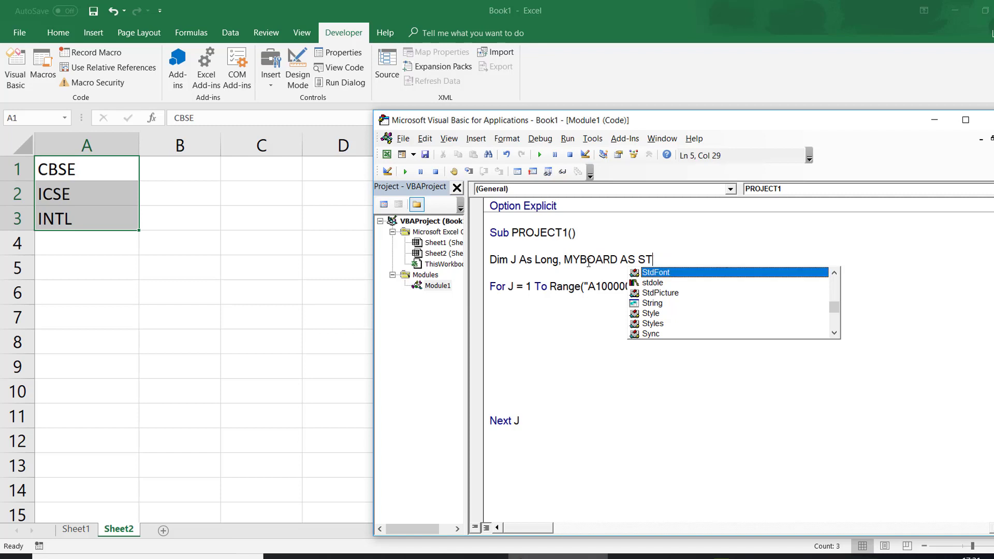
{"action": "key", "text": "Tab"}
Inside the loop, assign MYBOARD = Range("A" & J).Value
{"action": "key", "text": "Down"}
{"action": "key", "text": "Down"}
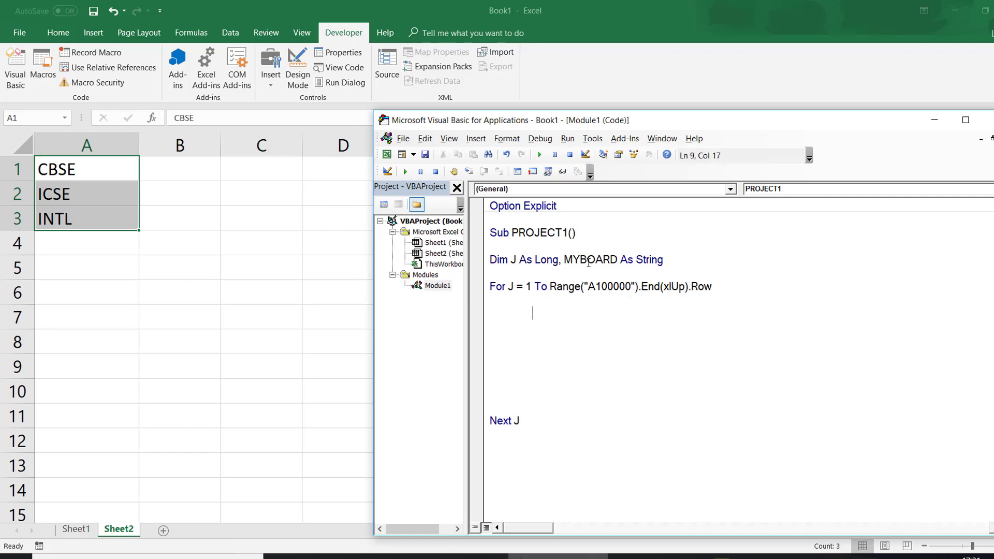
{"action": "type", "text": "MYBOARD = "}
{"action": "type", "text": "SHEET"}
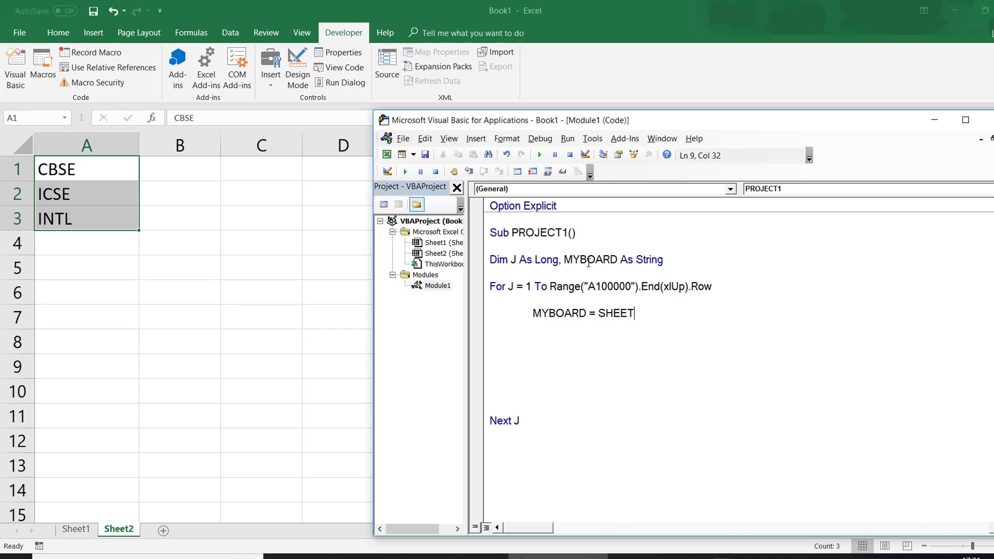
{"action": "type", "text": "("}
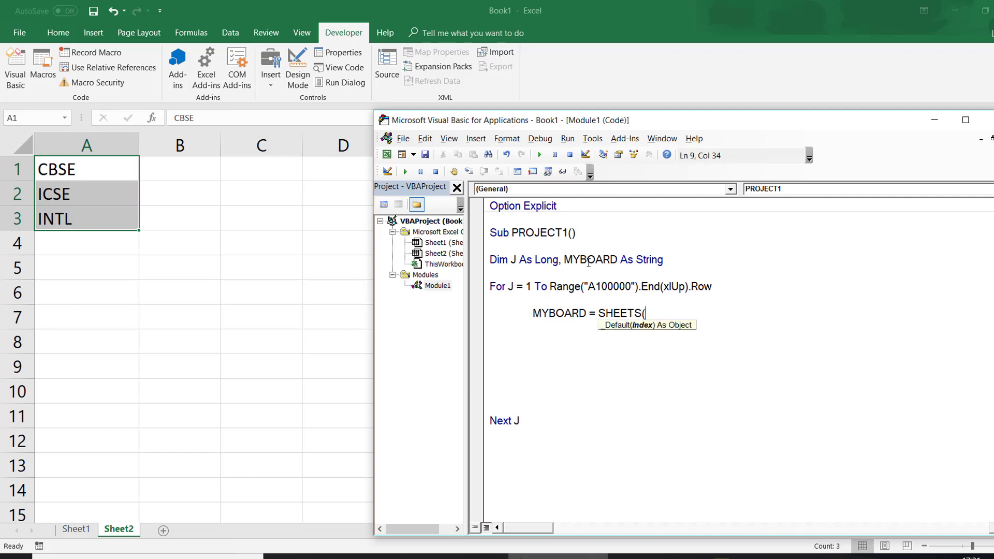
{"action": "key", "text": "BackSpace"}
{"action": "key", "text": "BackSpace"}
{"action": "key", "text": "BackSpace"}
{"action": "key", "text": "BackSpace"}
{"action": "key", "text": "BackSpace"}
{"action": "key", "text": "BackSpace"}
{"action": "key", "text": "BackSpace"}
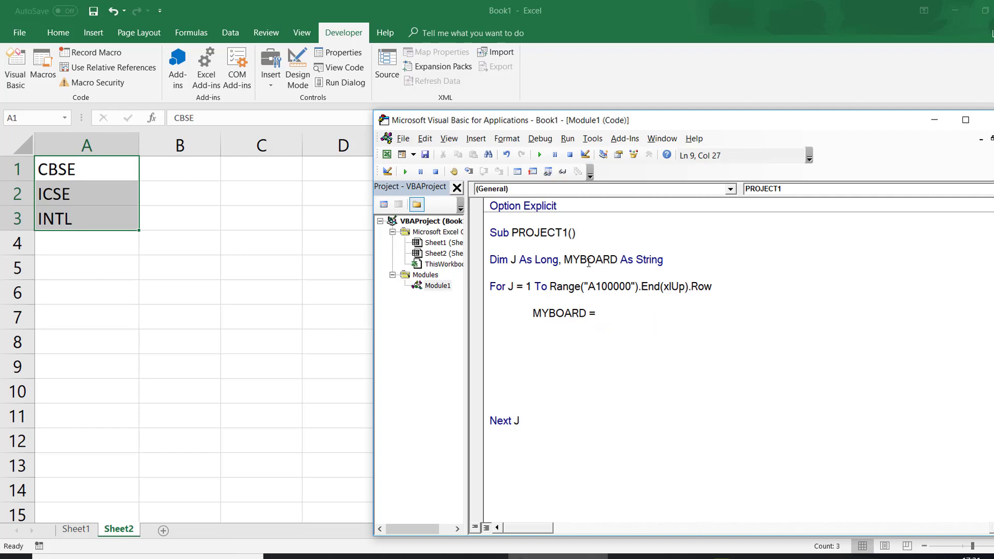
{"action": "type", "text": "RANGE"}
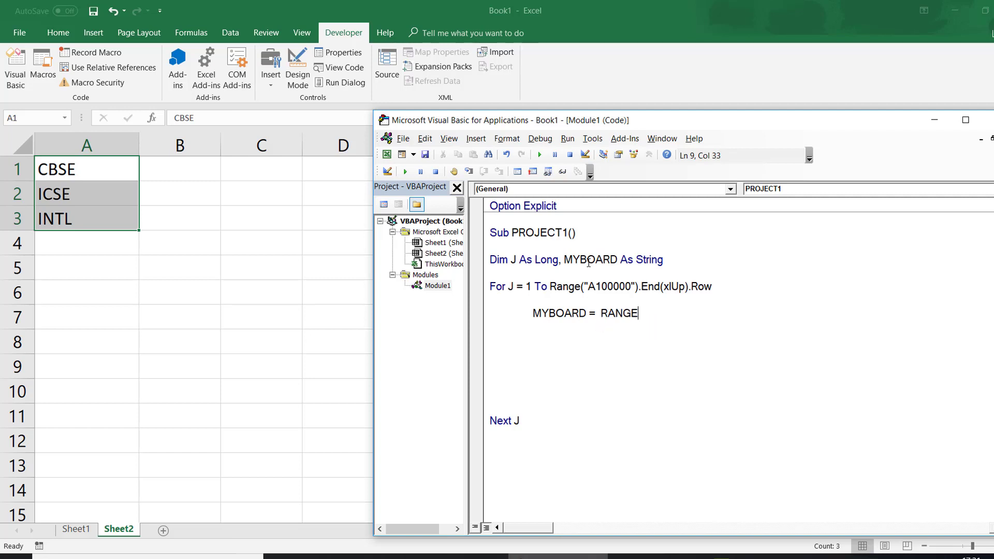
{"action": "type", "text": "(\"A"}
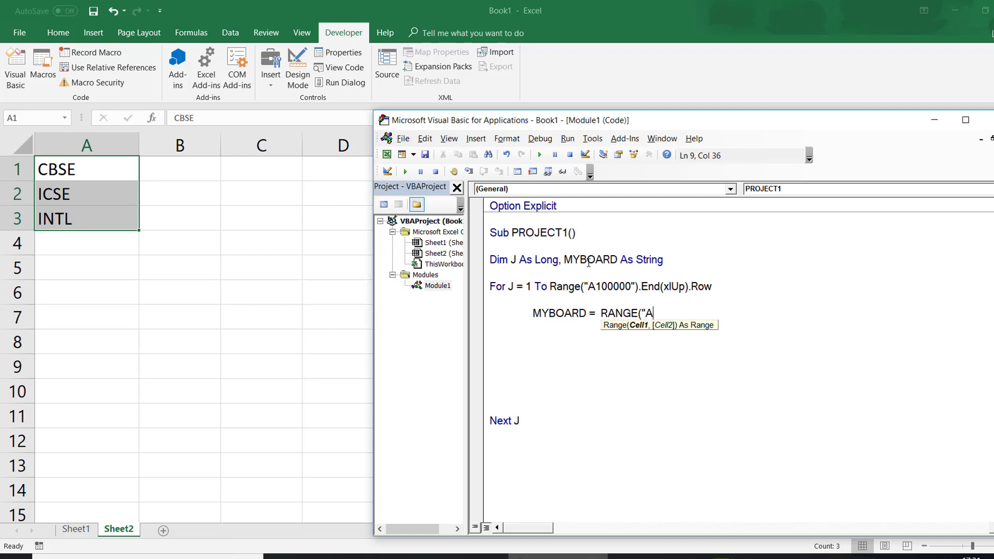
{"action": "type", "text": "&"}
{"action": "type", "text": ")"}
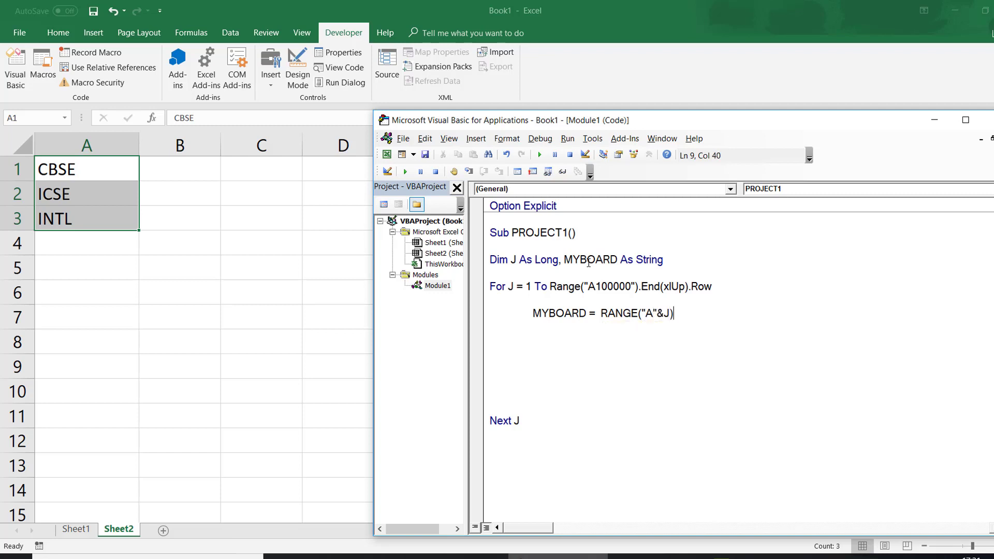
{"action": "type", "text": ".VAL"}
{"action": "key", "text": "Tab"}
{"action": "key", "text": "Down"}
{"action": "key", "text": "Down"}
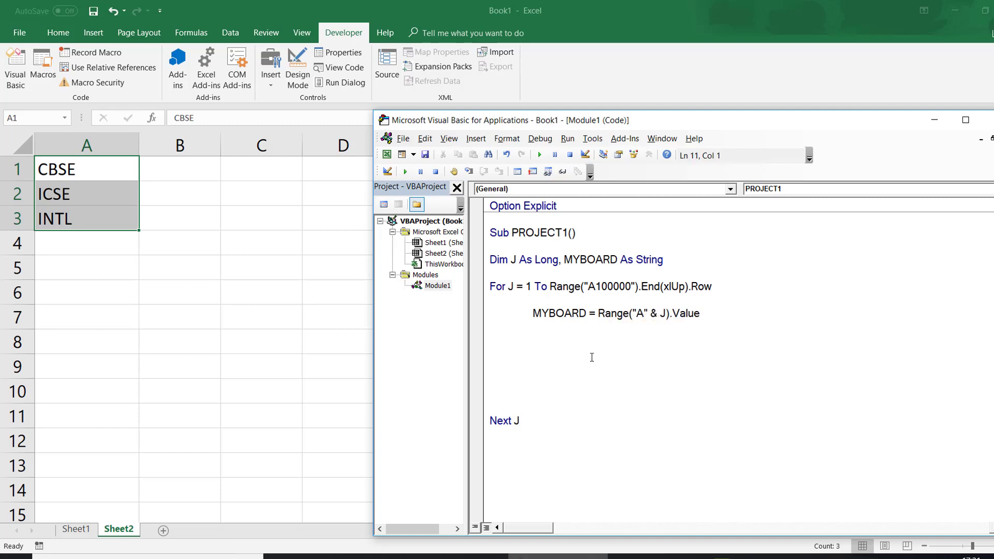
Step through PROJECT1's loop to see MYBOARD take CBSE, then reset the run
{"action": "left_click", "coordinate": [470, 172]}
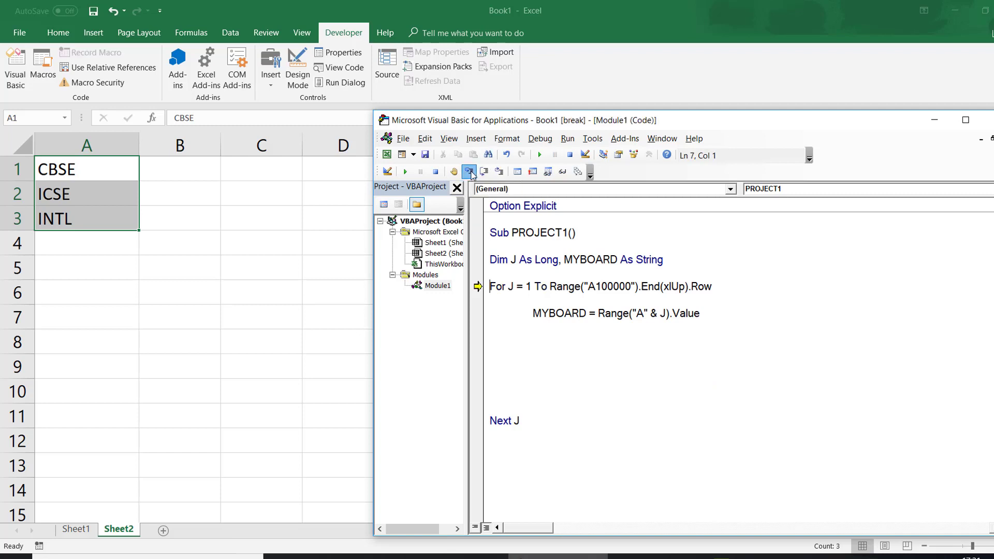
{"action": "left_click", "coordinate": [469, 172]}
{"action": "left_click", "coordinate": [469, 172]}
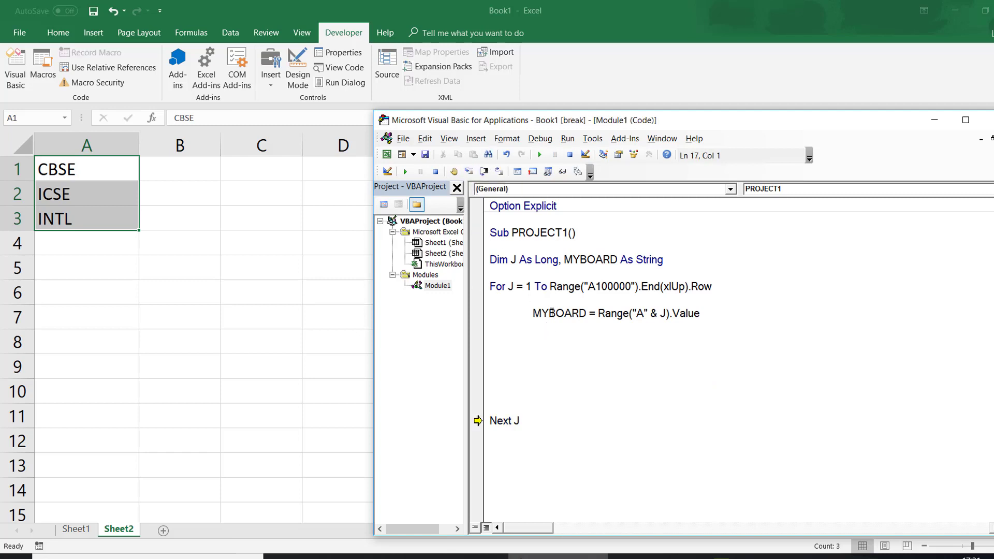
{"action": "mouse_move", "coordinate": [558, 313]}
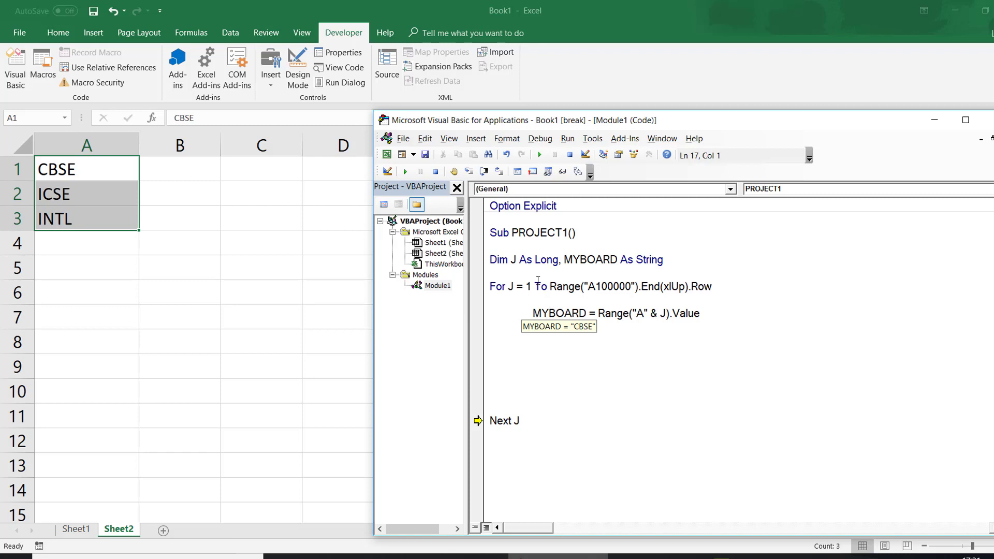
{"action": "left_click", "coordinate": [469, 172]}
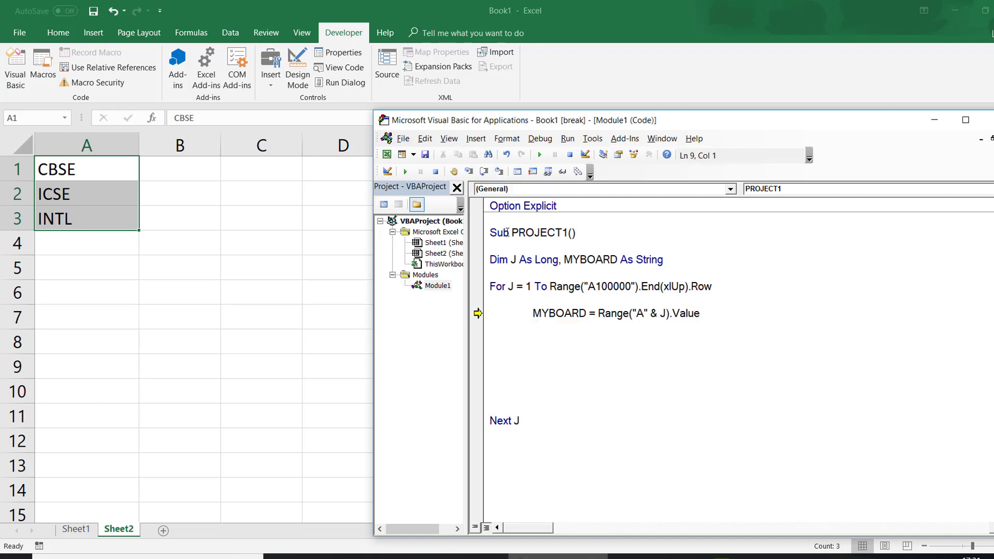
{"action": "left_click", "coordinate": [570, 154]}
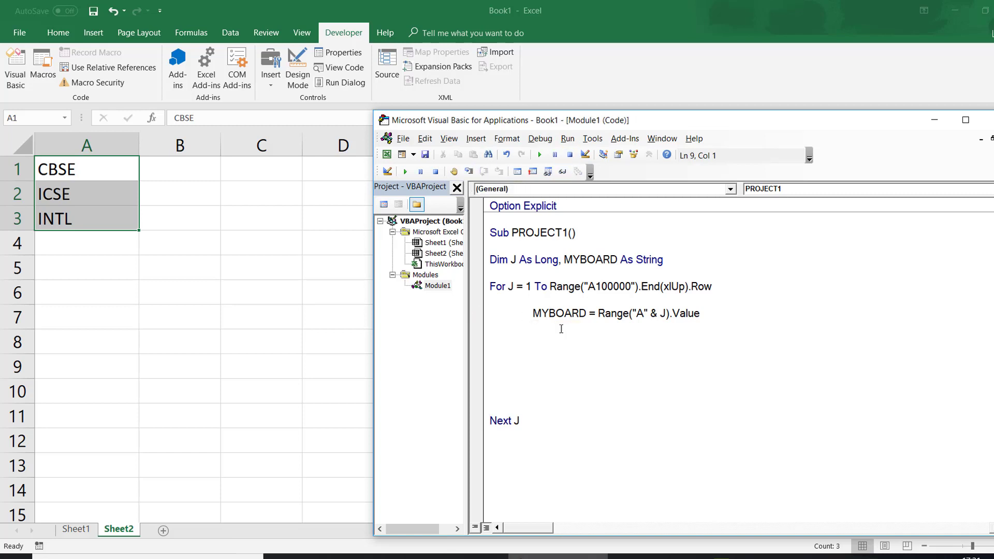
Check Sheet1's BOARD table, then return to Sheet2's board list
{"action": "left_click", "coordinate": [77, 529]}
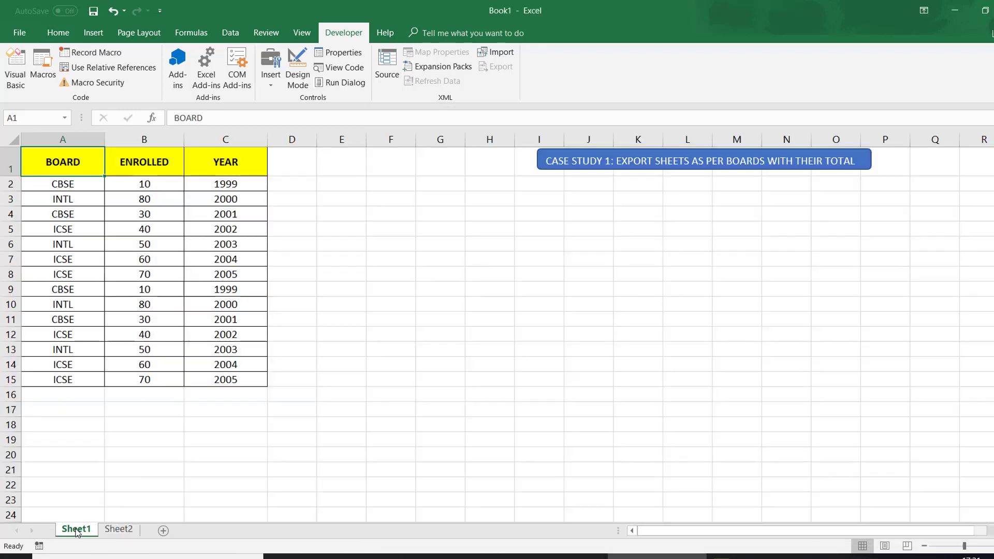
{"action": "left_click", "coordinate": [375, 163]}
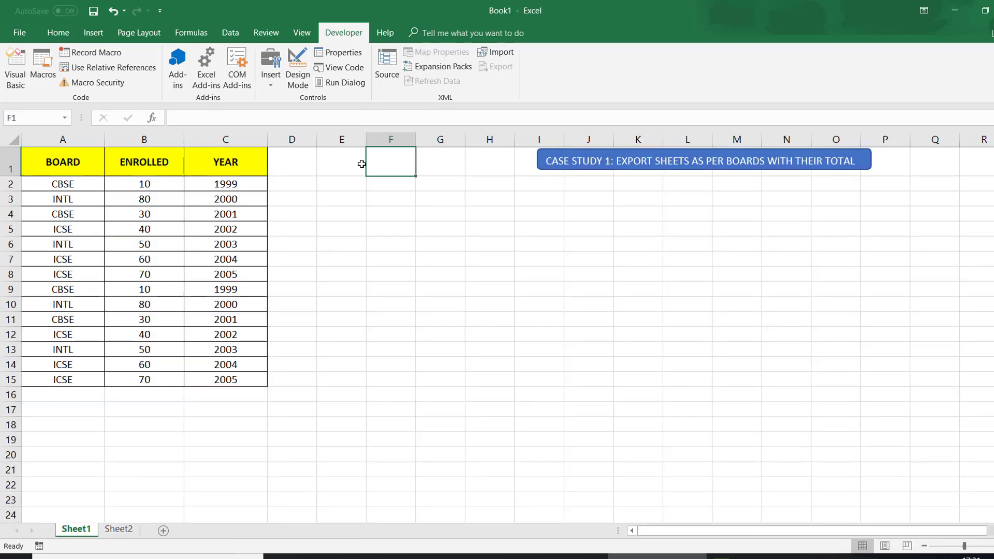
{"action": "left_click", "coordinate": [129, 529]}
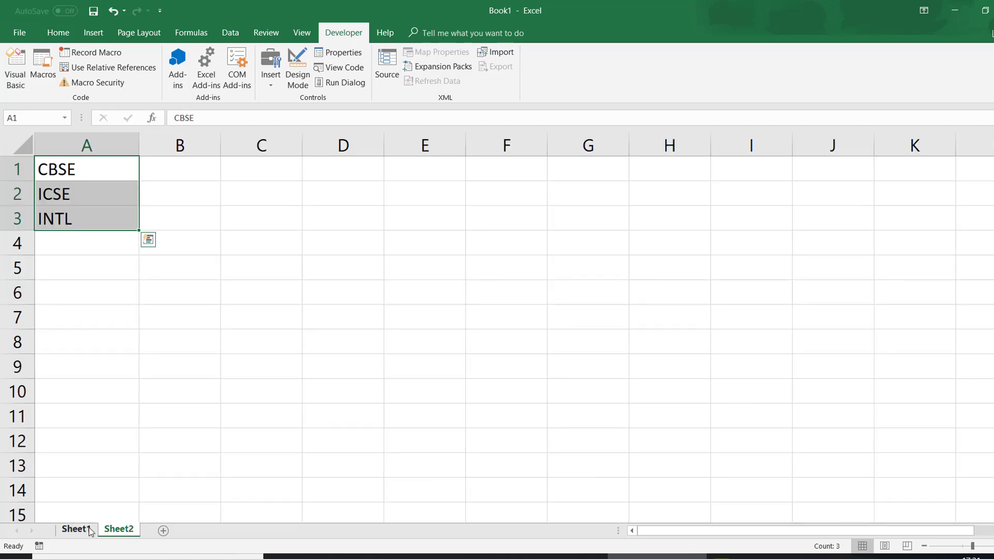
Prefix the For loop's Range limit with Sheets("SHEET2")
{"action": "key", "text": "alt+F11"}
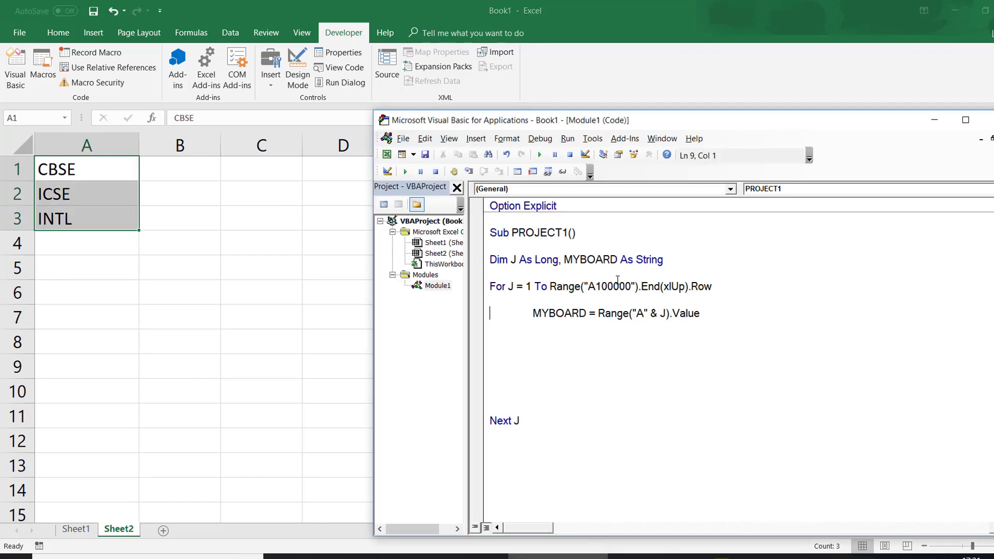
{"action": "left_click", "coordinate": [549, 286]}
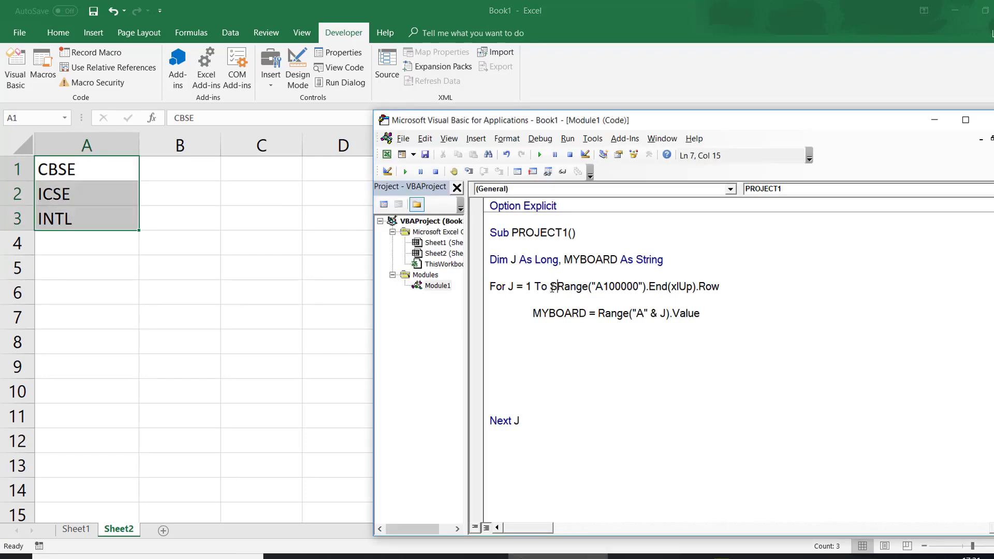
{"action": "type", "text": "SHEETS(\"SHE"}
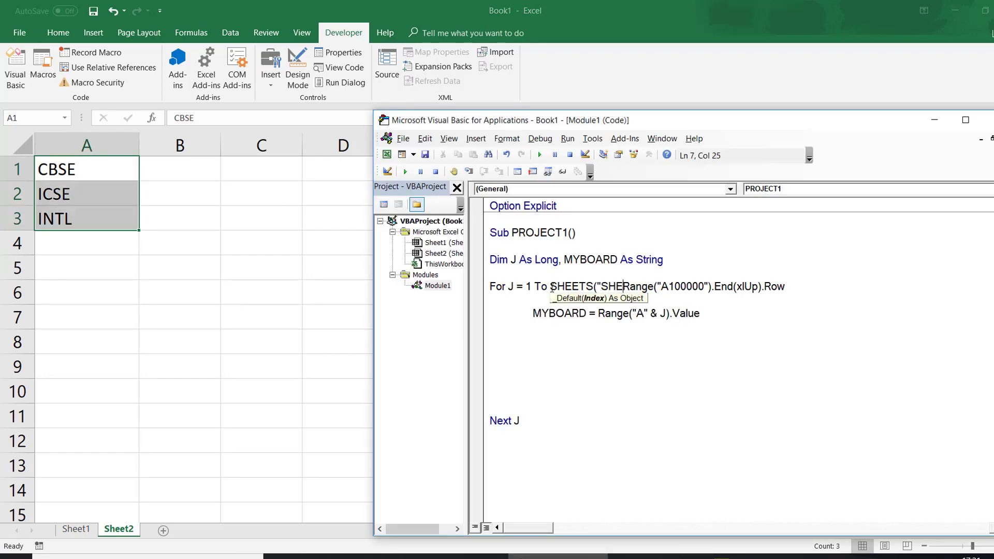
{"action": "type", "text": "ET"}
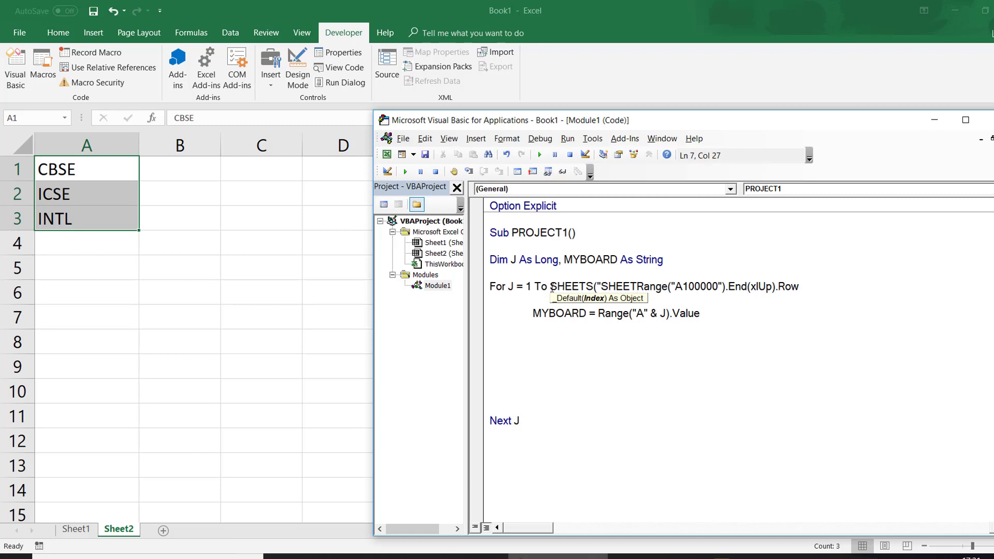
{"action": "type", "text": "2\")."}
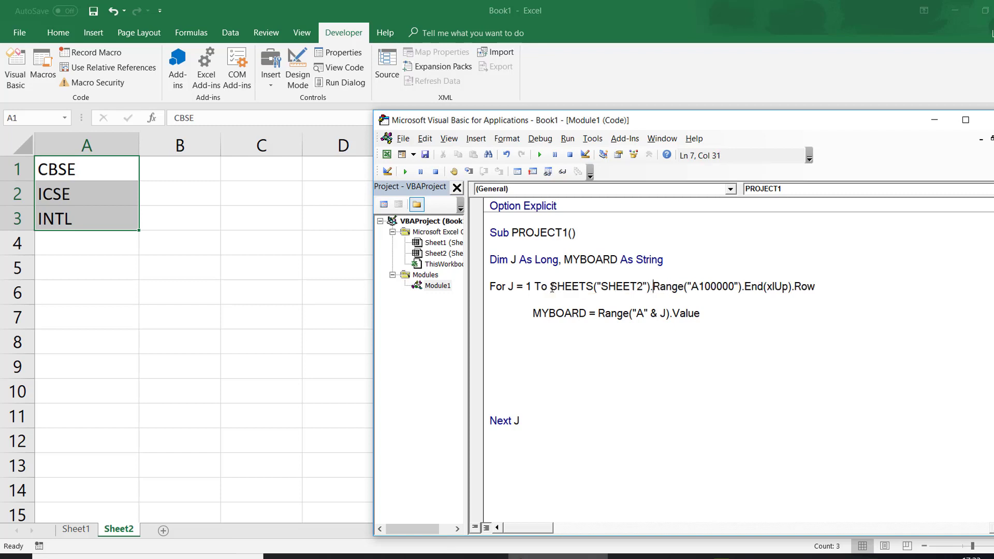
{"action": "key", "text": "Down"}
Make the MYBOARD line read Sheets("SHEET2").Range("A" & J).Value, fixing the missing dot
{"action": "left_click", "coordinate": [599, 314]}
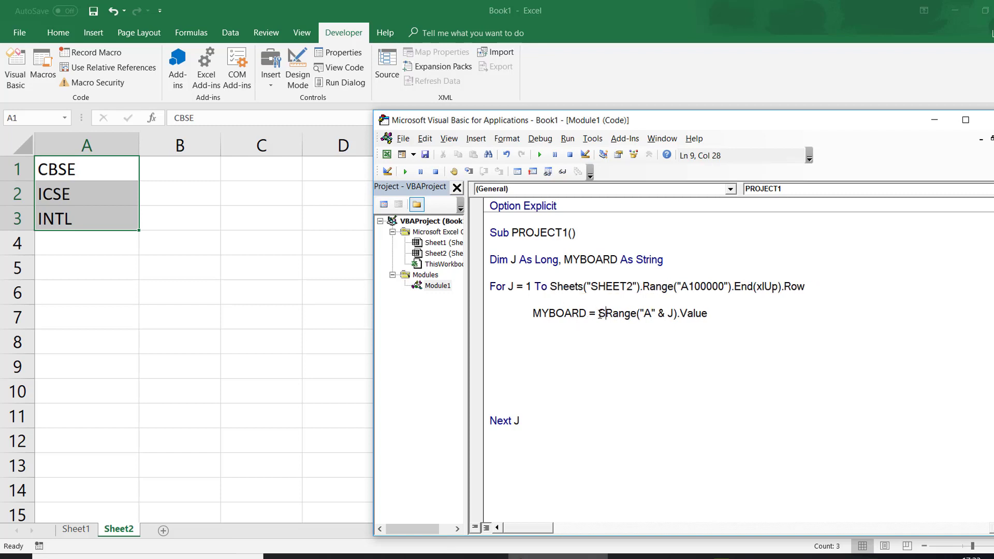
{"action": "type", "text": "SHEETS(\"SH"}
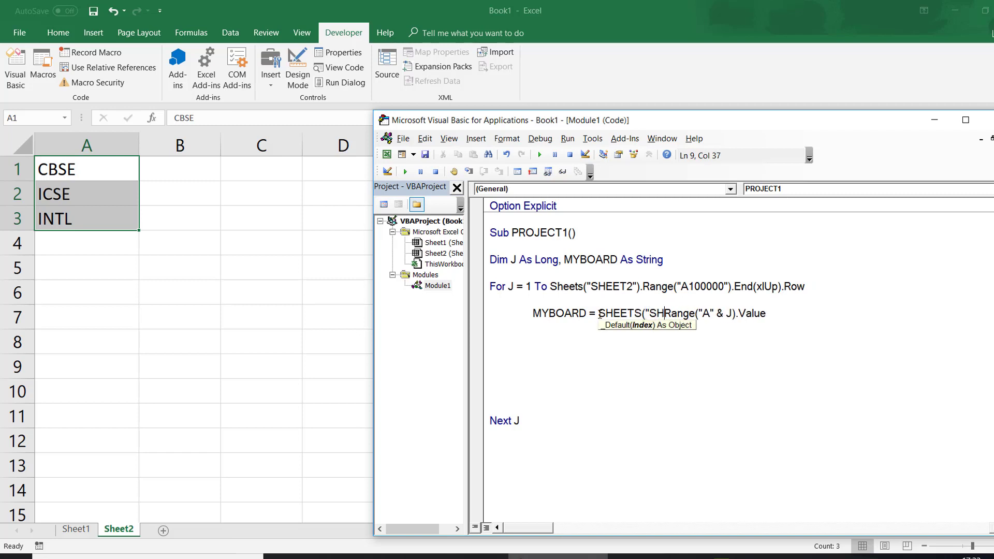
{"action": "type", "text": "EET2\""}
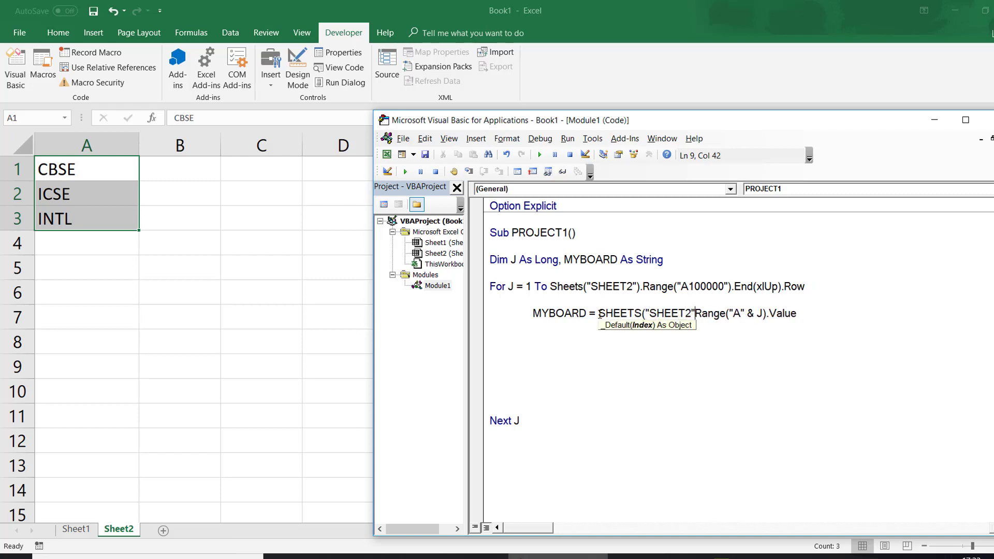
{"action": "type", "text": ")"}
{"action": "left_click", "coordinate": [519, 350]}
{"action": "left_click", "coordinate": [515, 342]}
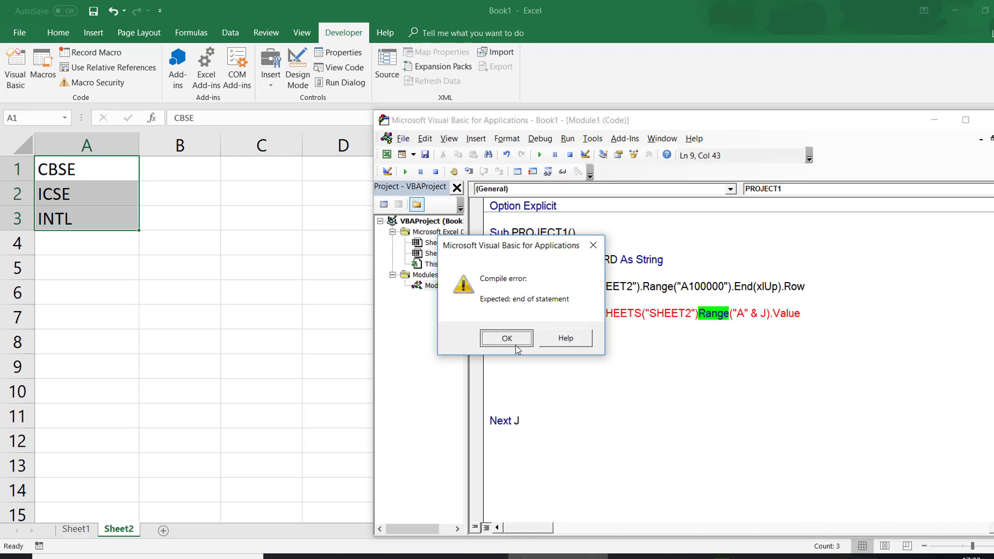
{"action": "left_click", "coordinate": [699, 315]}
{"action": "type", "text": "."}
Remove the surplus blank lines above Next J
{"action": "key", "text": "Down"}
{"action": "key", "text": "Down"}
{"action": "key", "text": "Down"}
{"action": "key", "text": "Return"}
{"action": "key", "text": "Return"}
{"action": "key", "text": "Return"}
{"action": "key", "text": "Return"}
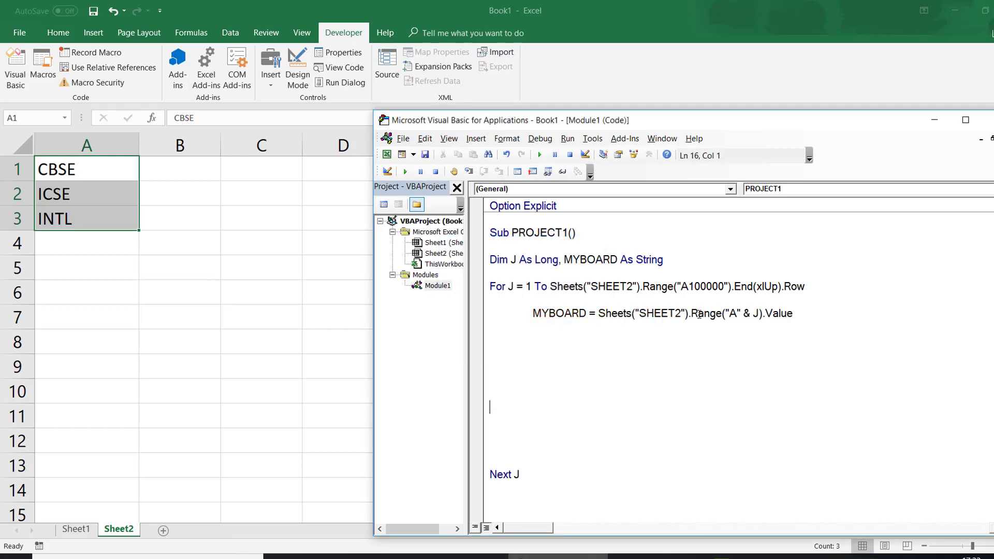
{"action": "left_click", "coordinate": [539, 344]}
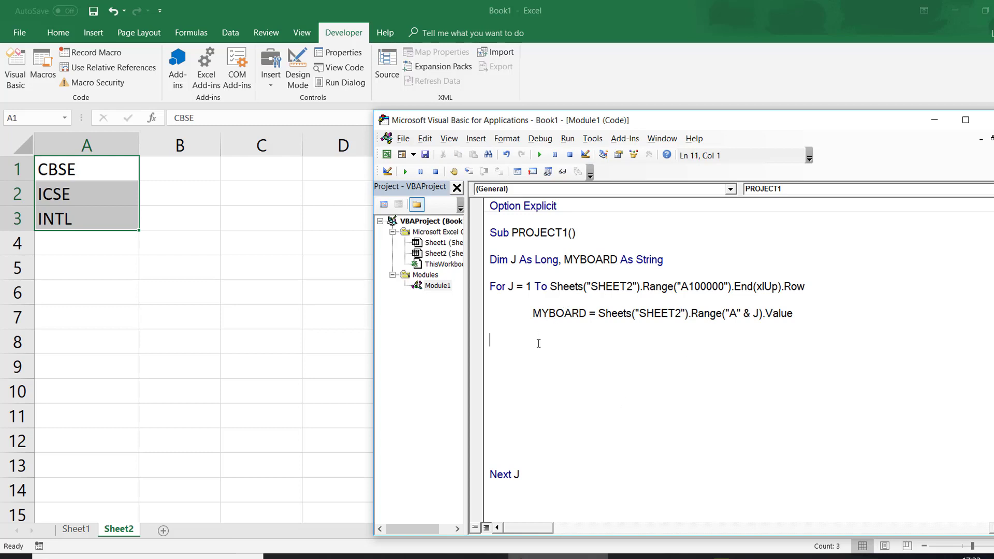
{"action": "key", "text": "BackSpace"}
{"action": "key", "text": "BackSpace"}
{"action": "key", "text": "BackSpace"}
{"action": "key", "text": "BackSpace"}
{"action": "key", "text": "BackSpace"}
{"action": "key", "text": "BackSpace"}
{"action": "key", "text": "Delete"}
{"action": "key", "text": "Delete"}
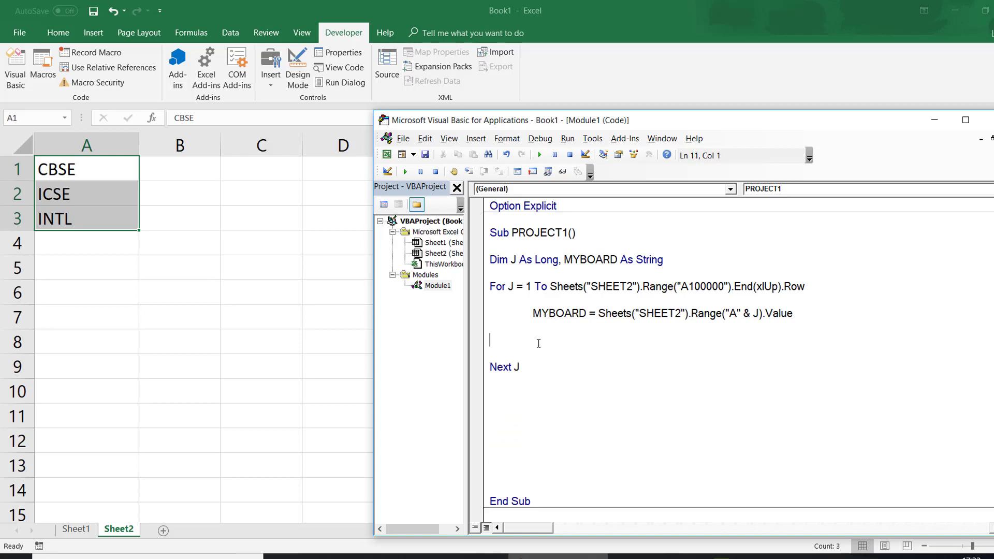
{"action": "key", "text": "BackSpace"}
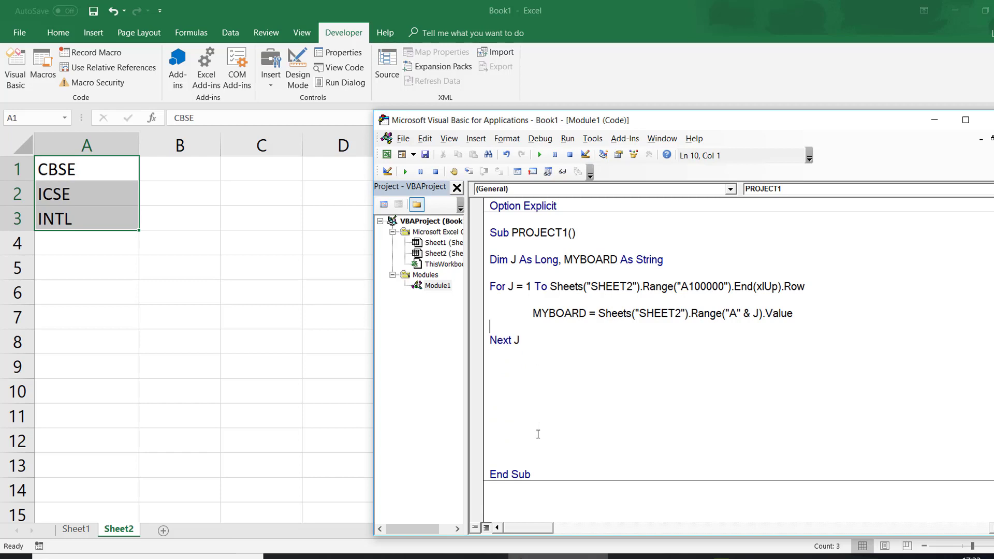
Remove blank lines above End Sub and above Sub FILTERMACRO
{"action": "left_click", "coordinate": [534, 447]}
{"action": "key", "text": "BackSpace"}
{"action": "key", "text": "BackSpace"}
{"action": "key", "text": "BackSpace"}
{"action": "key", "text": "BackSpace"}
{"action": "key", "text": "BackSpace"}
{"action": "key", "text": "BackSpace"}
{"action": "key", "text": "BackSpace"}
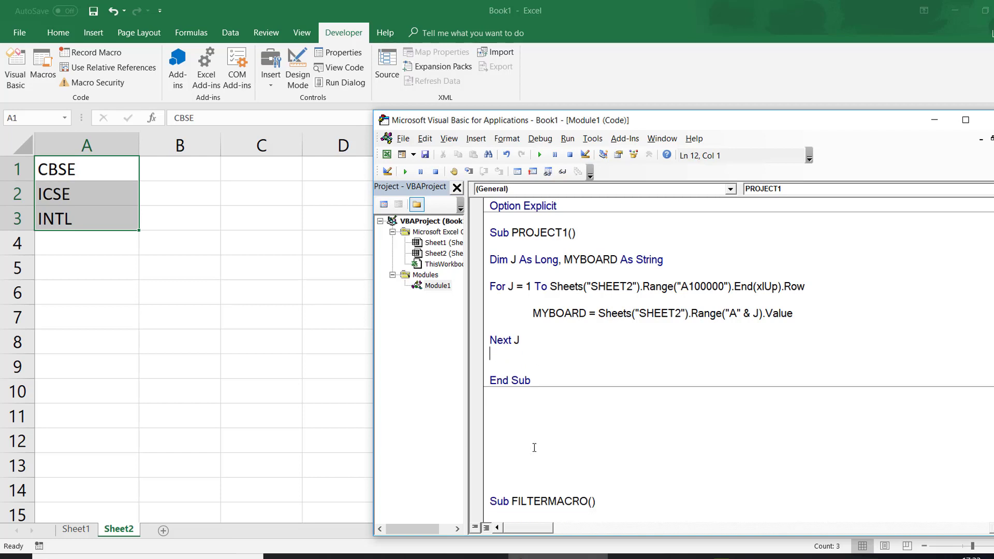
{"action": "key", "text": "BackSpace"}
{"action": "key", "text": "Up"}
{"action": "key", "text": "Up"}
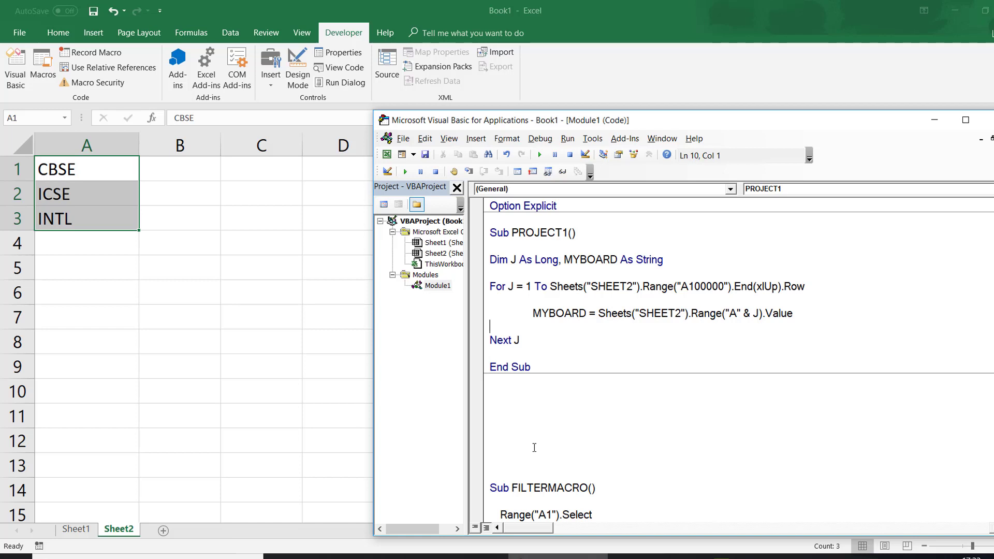
{"action": "key", "text": "Return"}
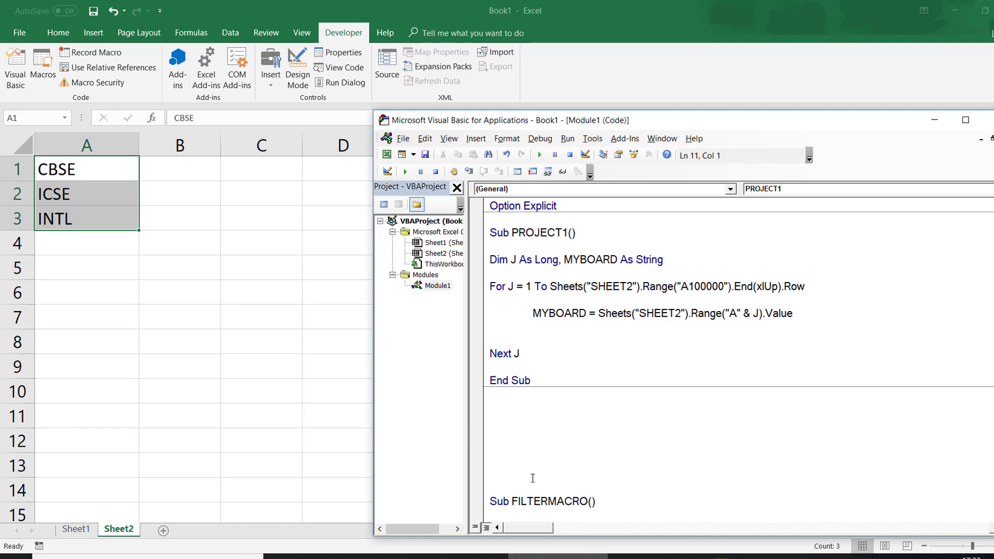
{"action": "left_click", "coordinate": [532, 475]}
{"action": "key", "text": "BackSpace"}
{"action": "key", "text": "BackSpace"}
{"action": "key", "text": "BackSpace"}
{"action": "key", "text": "BackSpace"}
{"action": "key", "text": "BackSpace"}
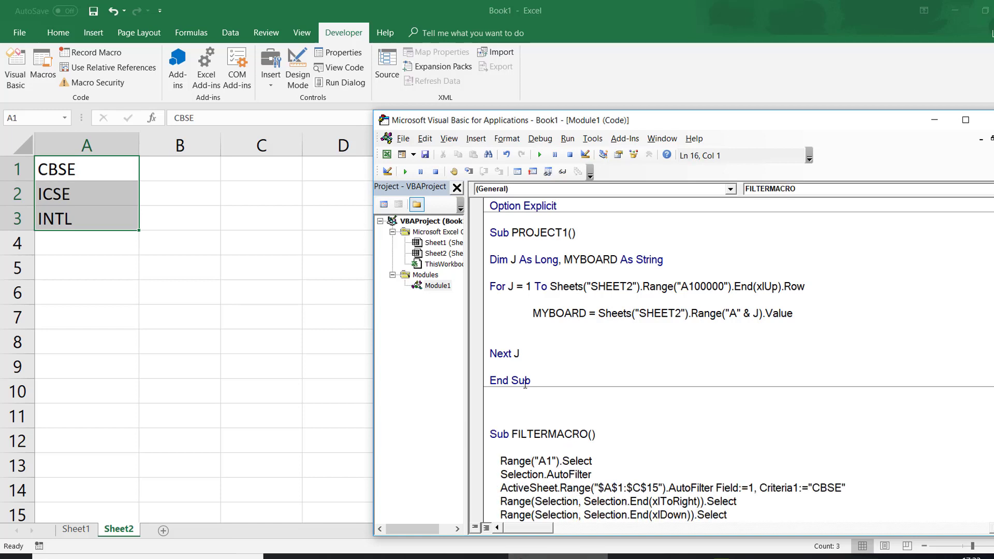
Add Call FILTERMACRO below the MYBOARD assignment inside the loop
{"action": "left_click", "coordinate": [527, 324]}
{"action": "key", "text": "Return"}
{"action": "type", "text": "C"}
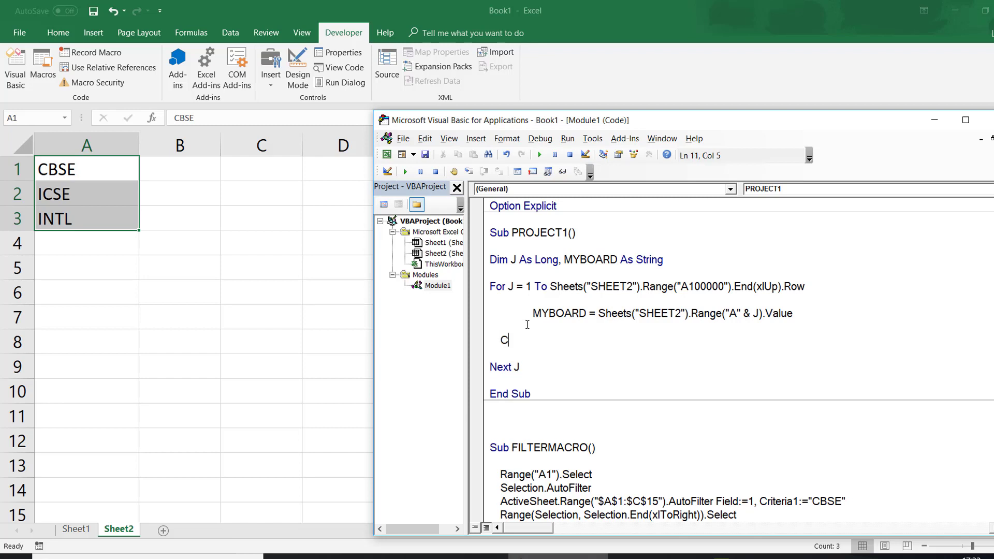
{"action": "type", "text": "ALL FILTE"}
{"action": "type", "text": "RMACRO"}
{"action": "key", "text": "Down"}
{"action": "key", "text": "Down"}
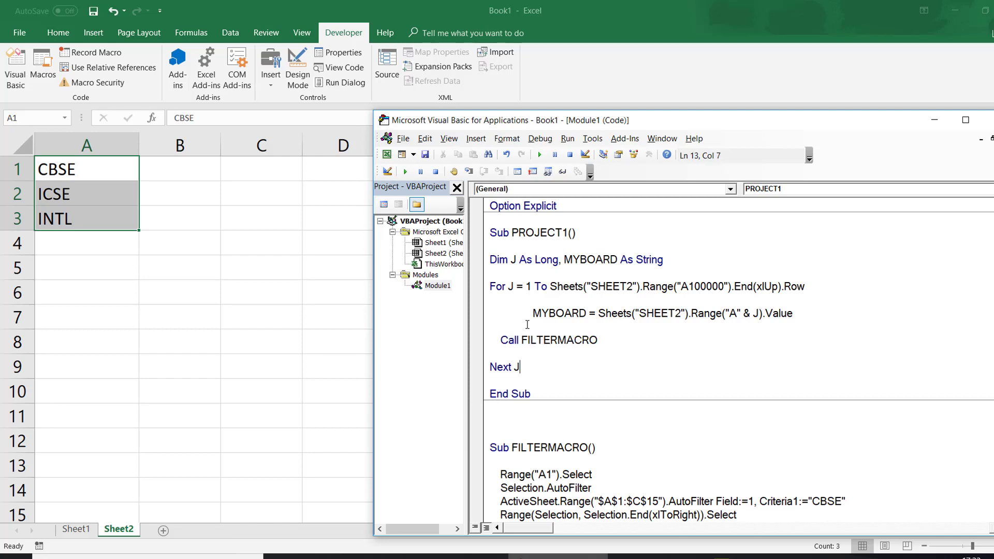
Delete the blank line after Option Explicit and those before FILTERMACRO
{"action": "left_click", "coordinate": [491, 233]}
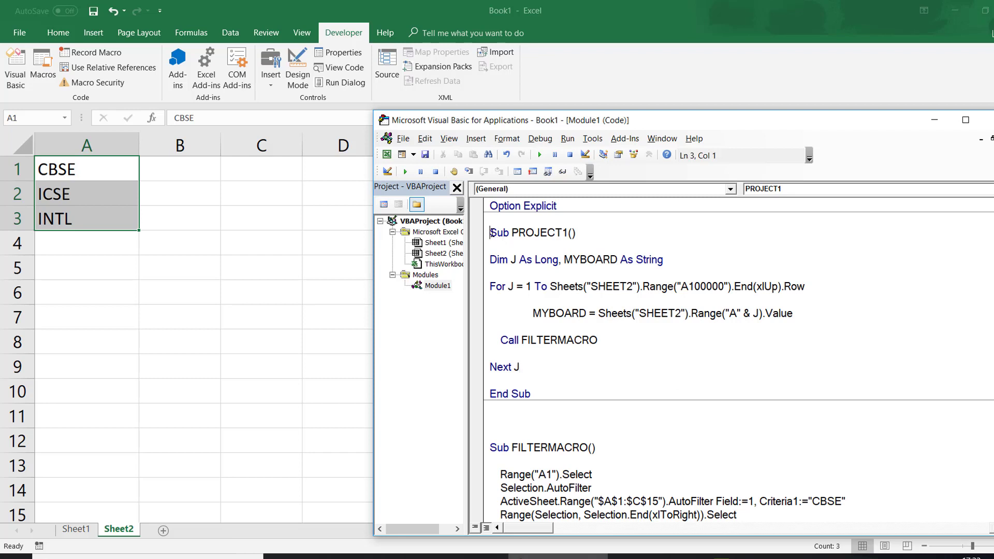
{"action": "key", "text": "BackSpace"}
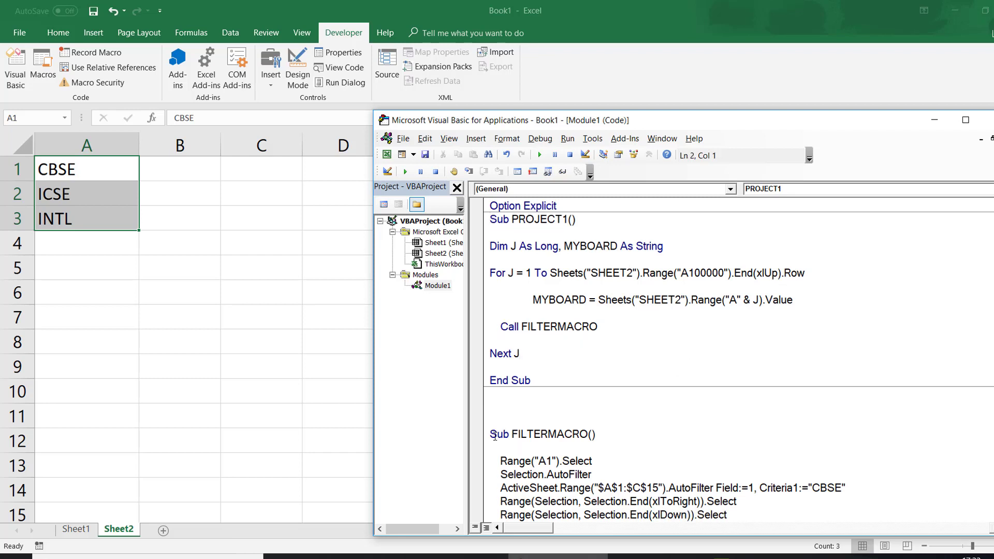
{"action": "left_click", "coordinate": [491, 437]}
{"action": "key", "text": "BackSpace"}
{"action": "key", "text": "BackSpace"}
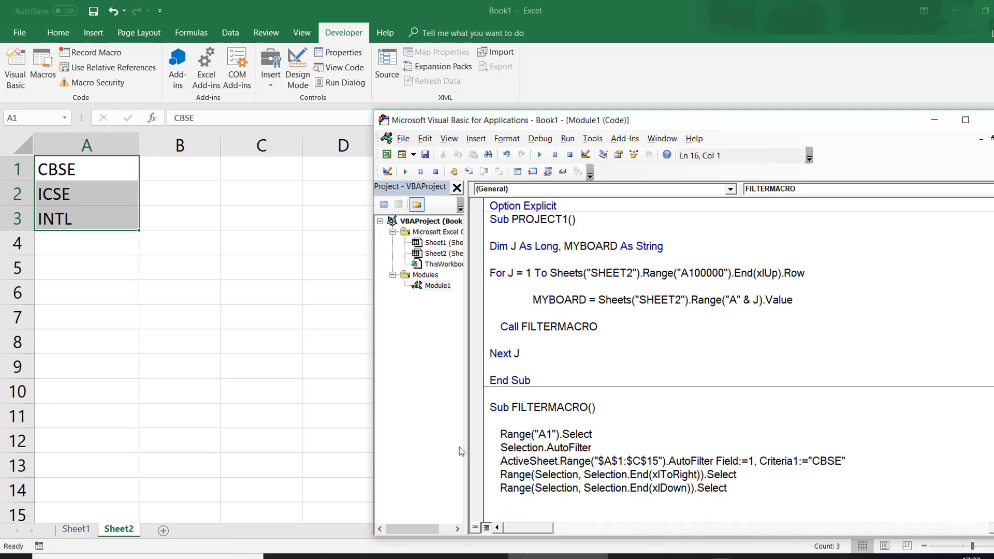
Replace FILTERMACRO's "CBSE" criterion with Criteria1:=MYBOARD
{"action": "left_click", "coordinate": [78, 529]}
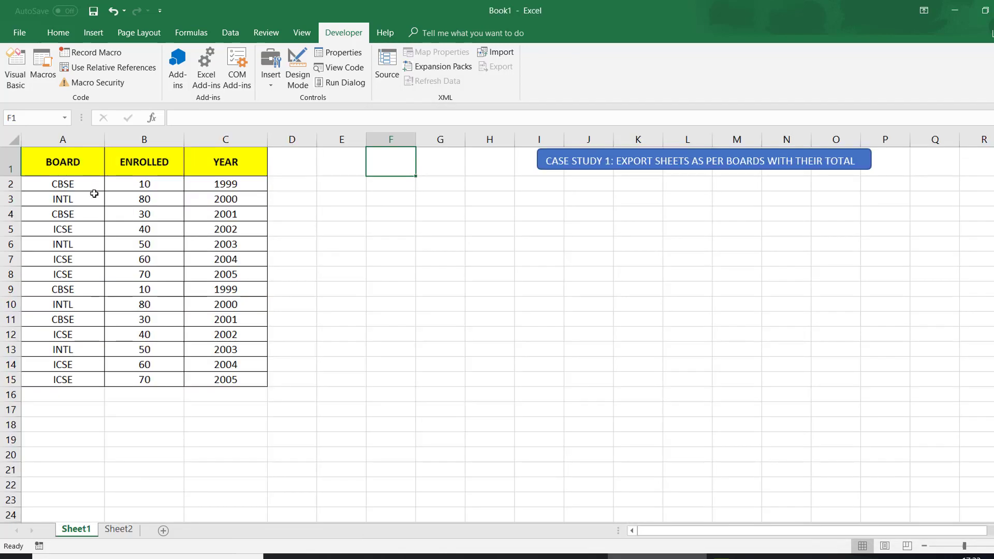
{"action": "left_click", "coordinate": [72, 162]}
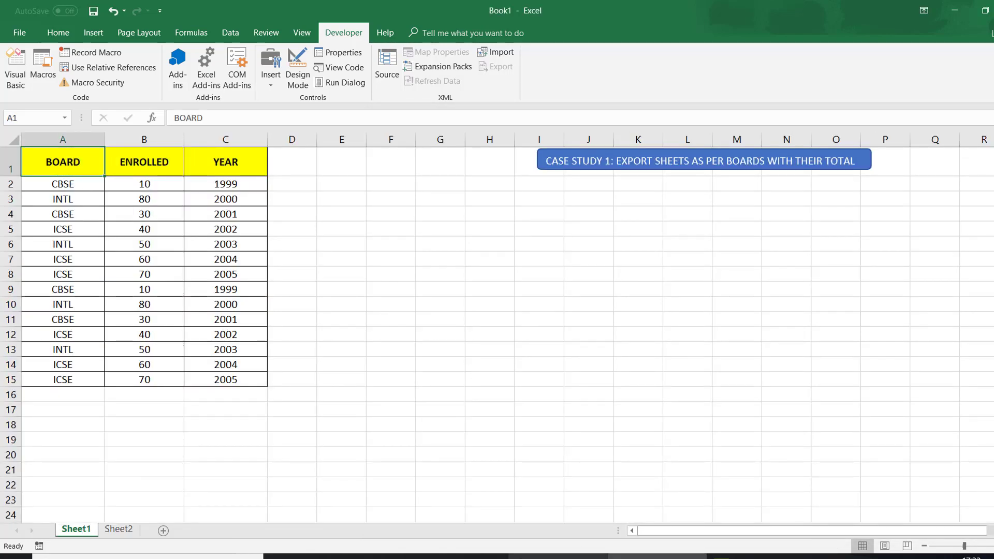
{"action": "key", "text": "alt+F11"}
{"action": "double_click", "coordinate": [824, 460]}
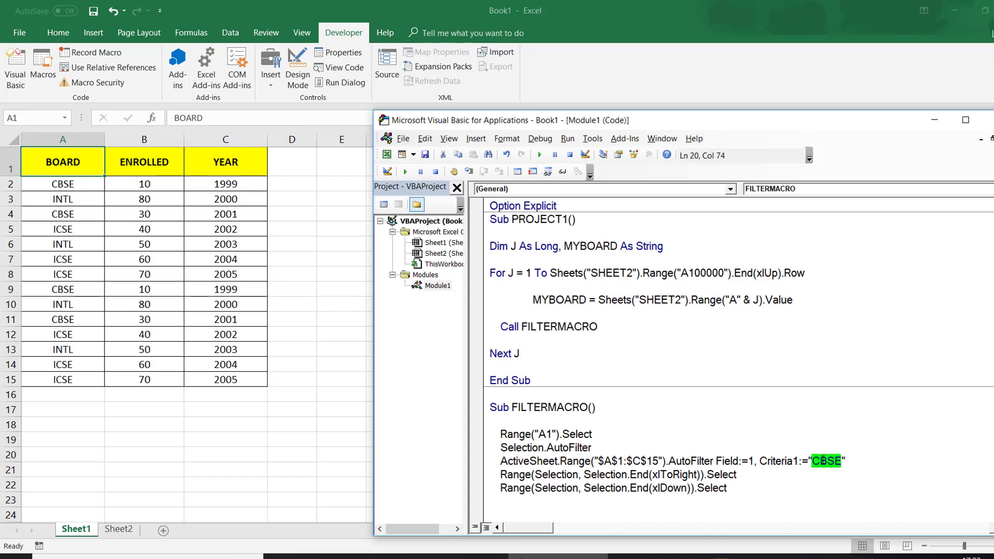
{"action": "key", "text": "Delete"}
{"action": "key", "text": "Delete"}
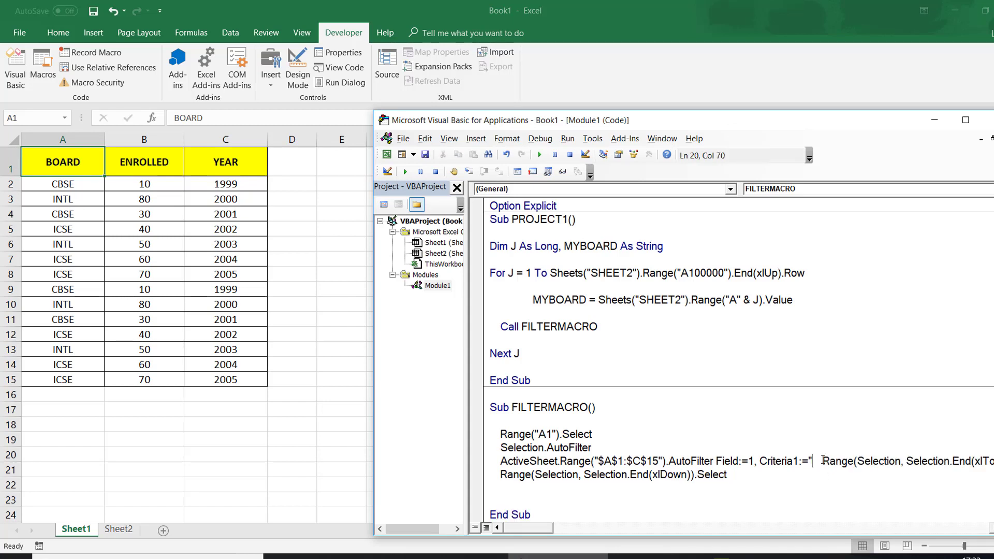
{"action": "key", "text": "ctrl+z"}
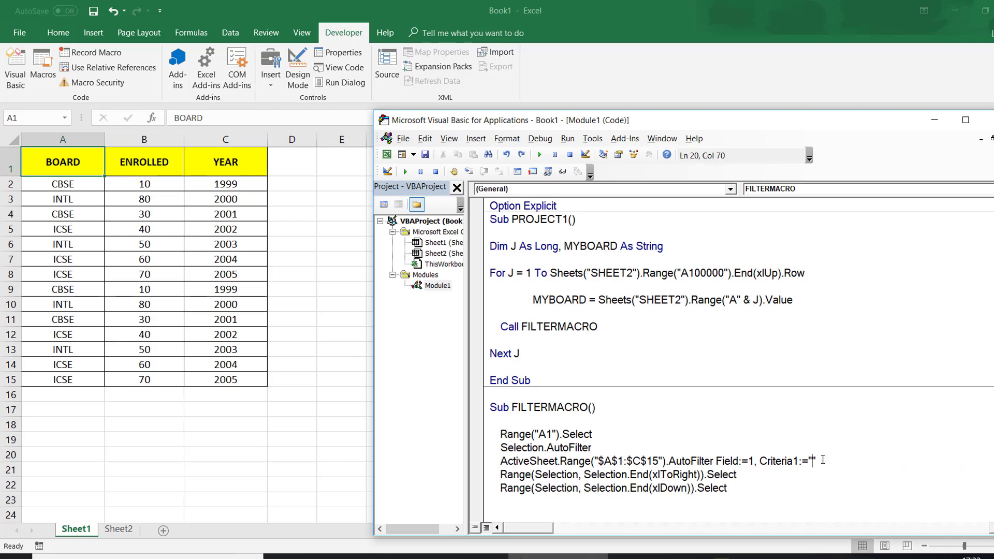
{"action": "type", "text": "\""}
{"action": "key", "text": "Delete"}
{"action": "key", "text": "BackSpace"}
{"action": "type", "text": "MYBOAR"}
{"action": "type", "text": "D"}
Highlight where MYBOARD is assigned in the loop and used as the filter criterion
{"action": "double_click", "coordinate": [552, 299]}
{"action": "left_click", "coordinate": [586, 302]}
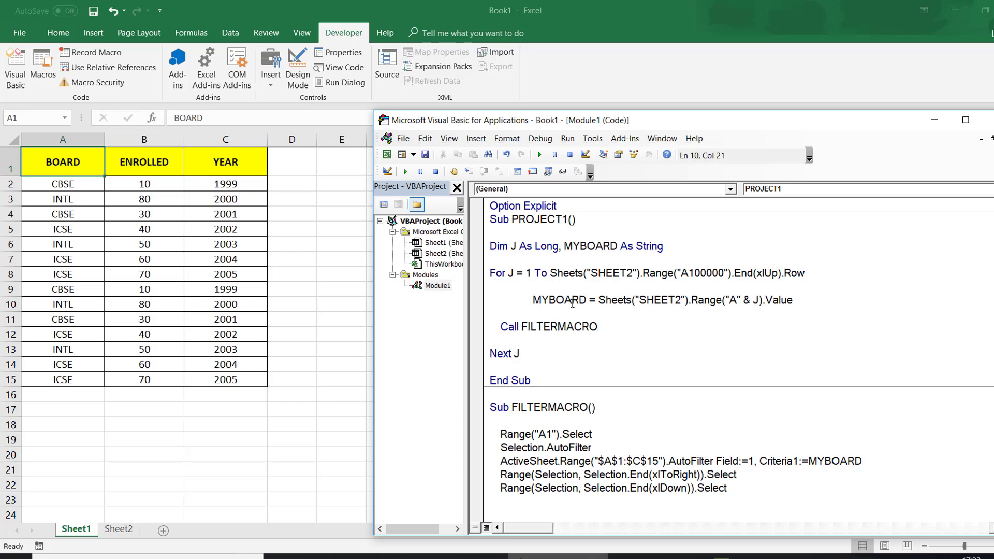
{"action": "double_click", "coordinate": [572, 304]}
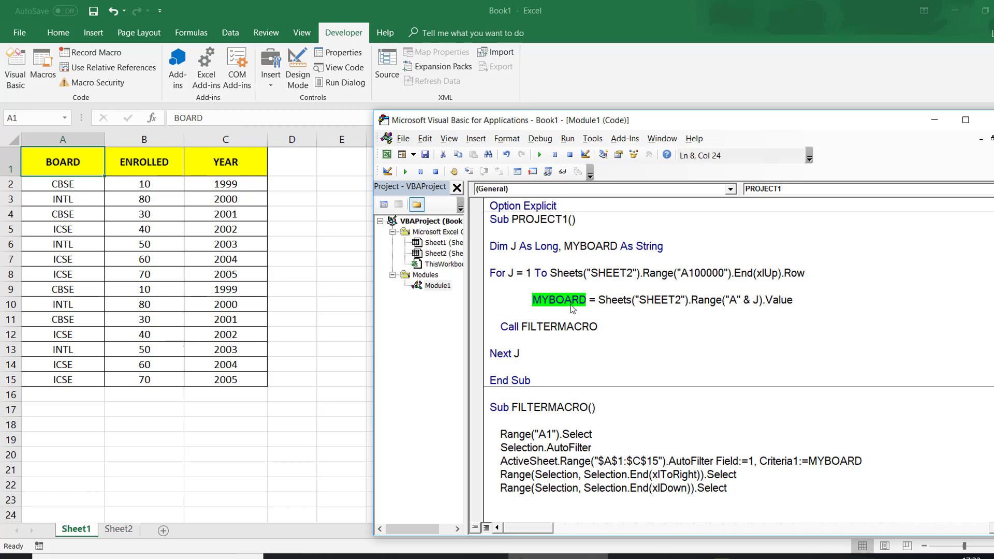
{"action": "double_click", "coordinate": [831, 461]}
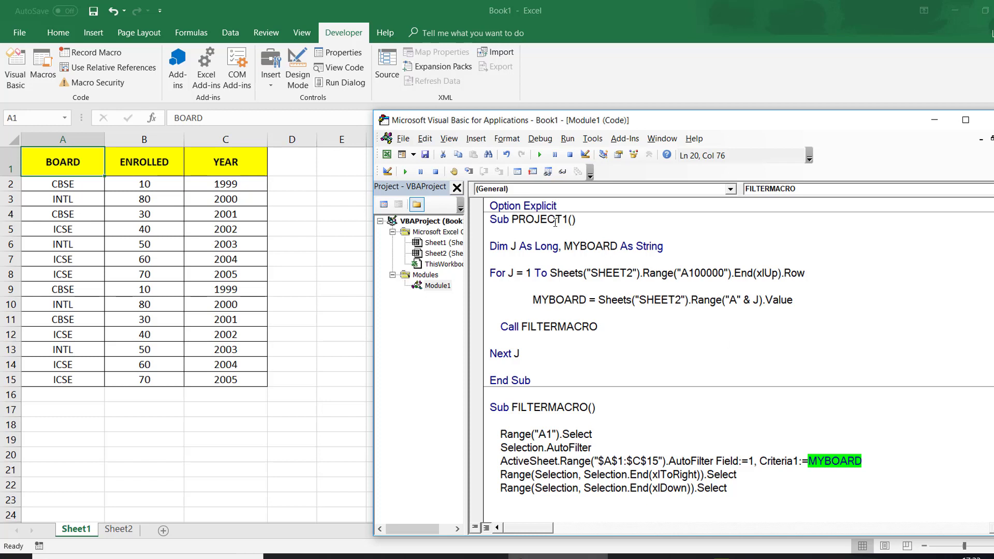
Delete MYBOARD As String from PROJECT1's Dim J As Long line
{"action": "left_click", "coordinate": [565, 246]}
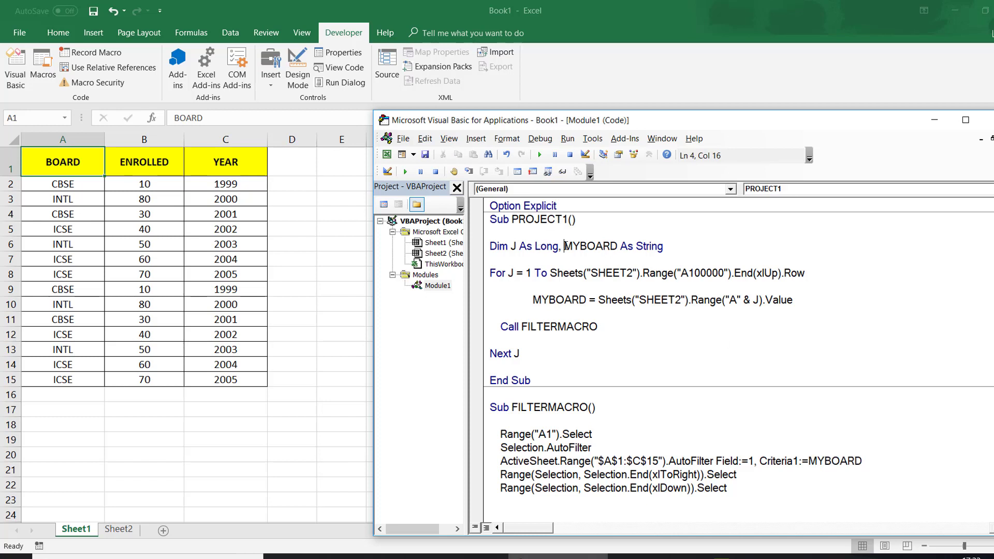
{"action": "left_click_drag", "start_coordinate": [565, 246], "coordinate": [668, 246]}
{"action": "key", "text": "BackSpace"}
Declare Dim MYBOARD As String under Option Explicit and remove the blank line above Dim J As Long
{"action": "key", "text": "BackSpace"}
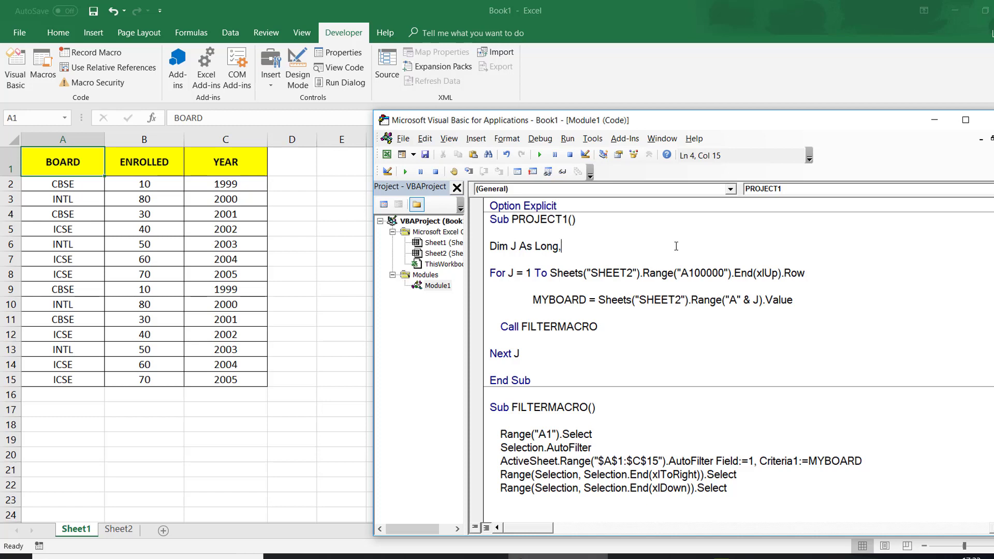
{"action": "key", "text": "BackSpace"}
{"action": "left_click", "coordinate": [602, 205]}
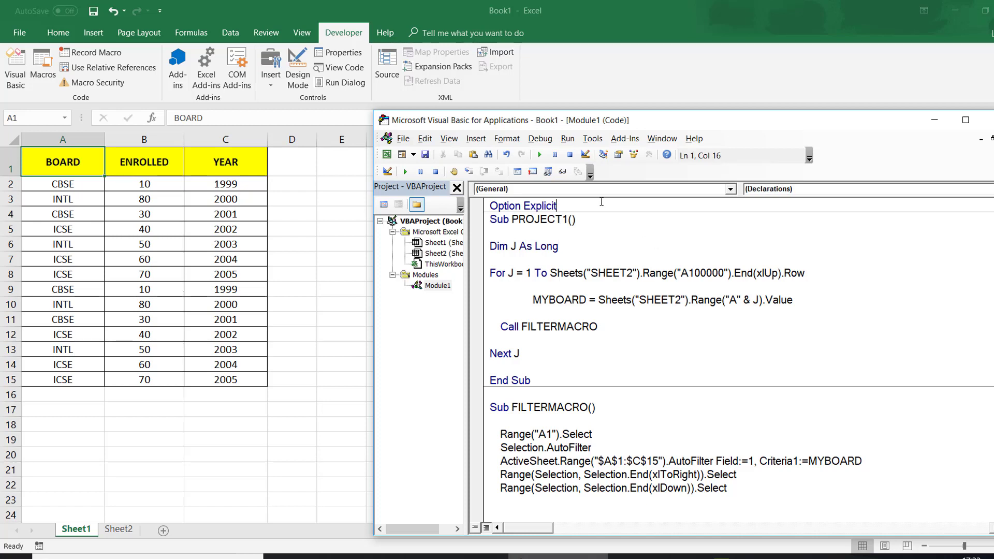
{"action": "key", "text": "Return"}
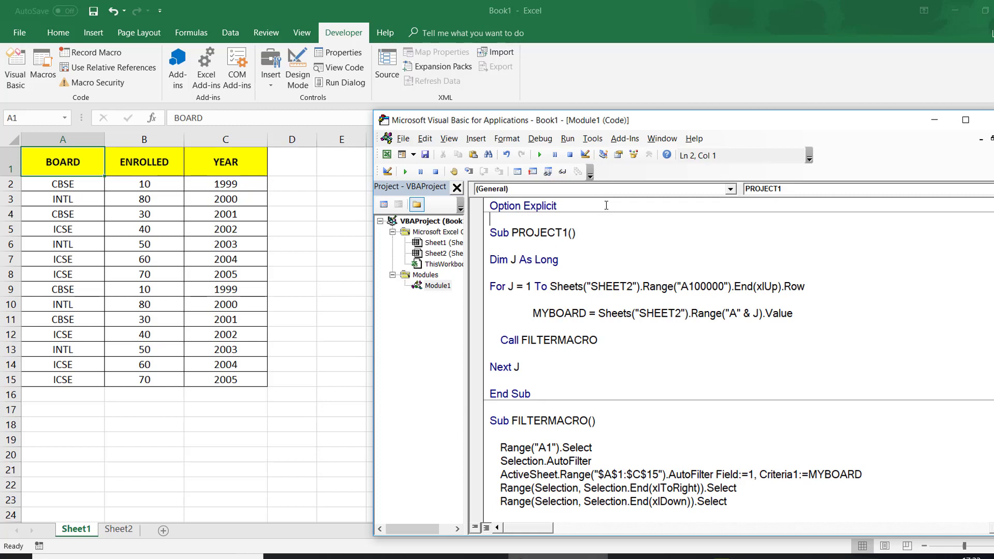
{"action": "type", "text": "MYBOARD As String"}
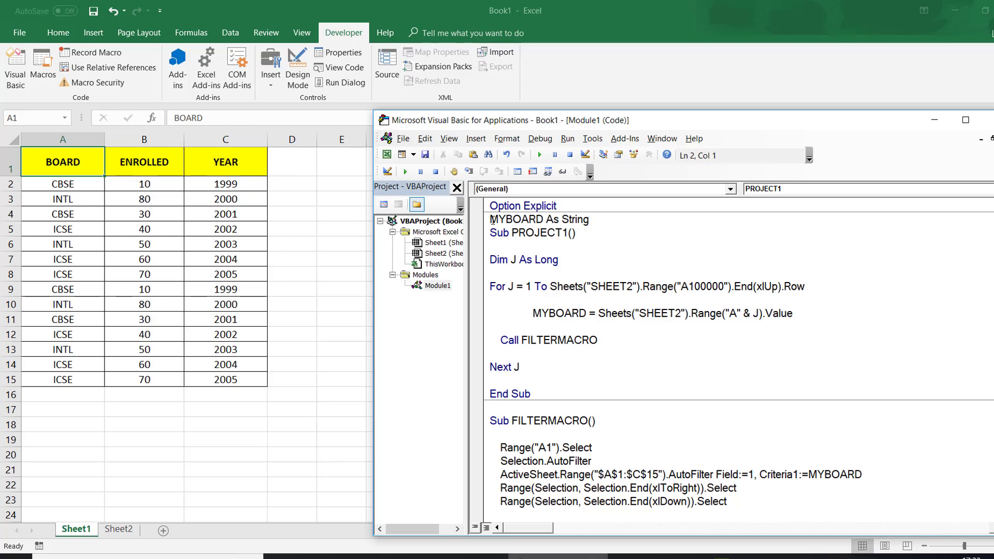
{"action": "type", "text": "DIM"}
{"action": "key", "text": "Down"}
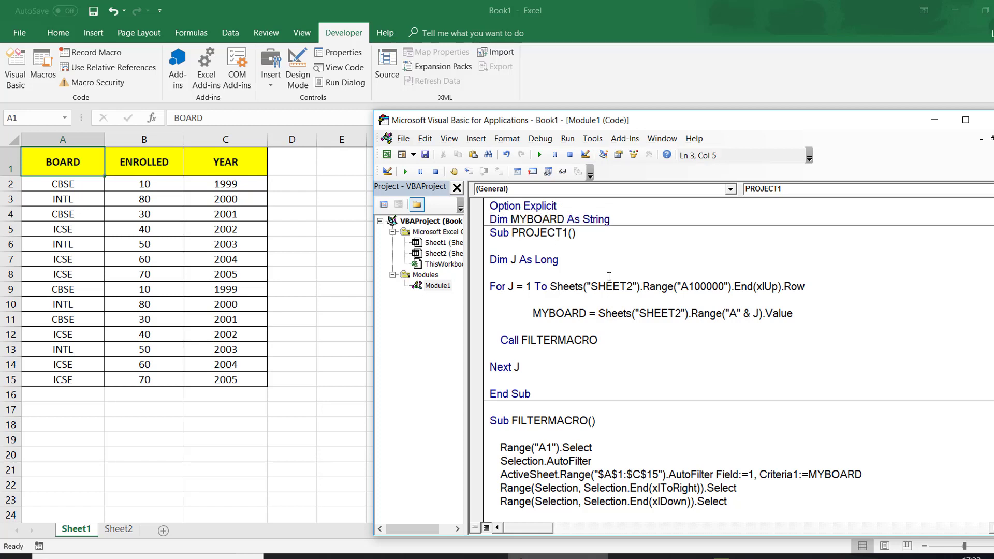
{"action": "left_click", "coordinate": [491, 259]}
{"action": "key", "text": "BackSpace"}
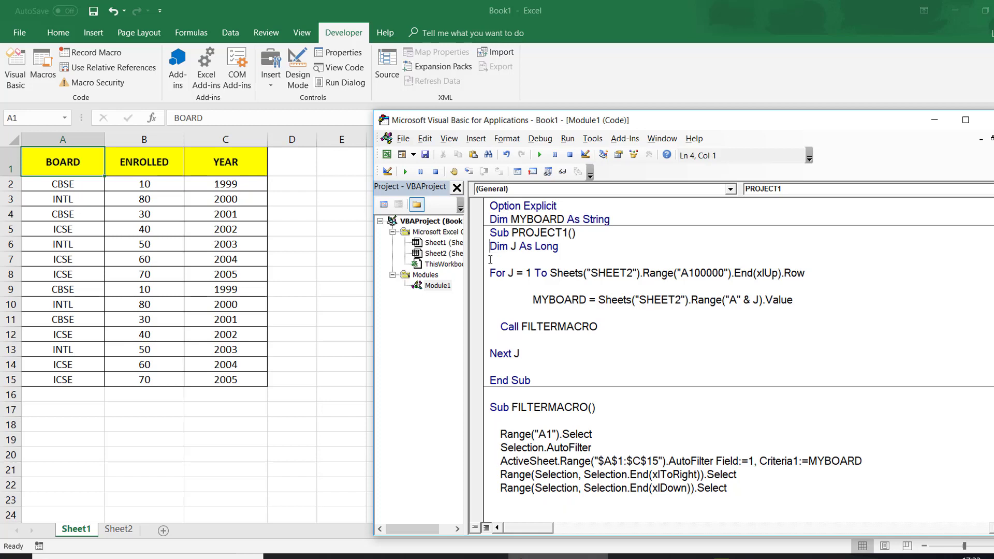
Collapse Microsoft Excel Objects and move to the Call FILTERMACRO code
{"action": "left_click", "coordinate": [393, 232]}
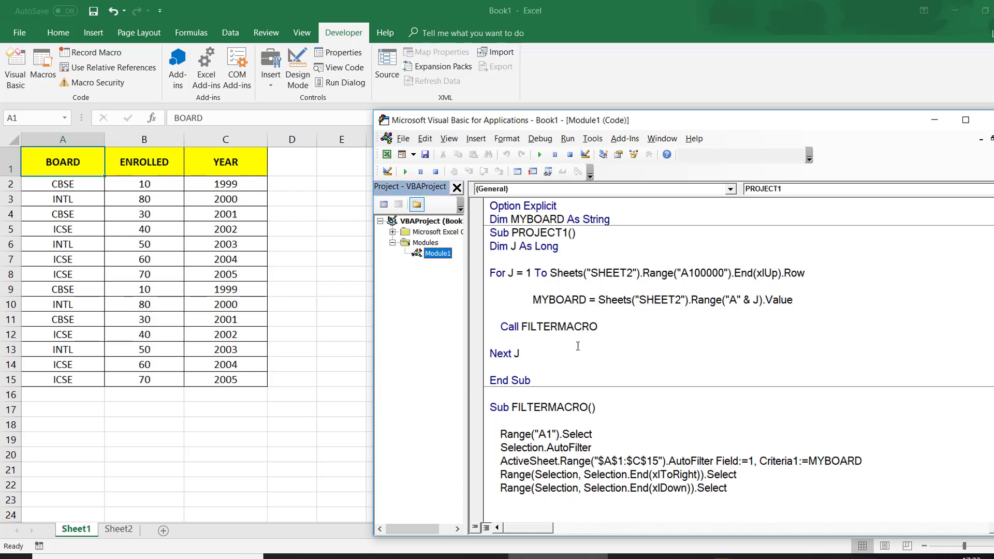
{"action": "double_click", "coordinate": [509, 326]}
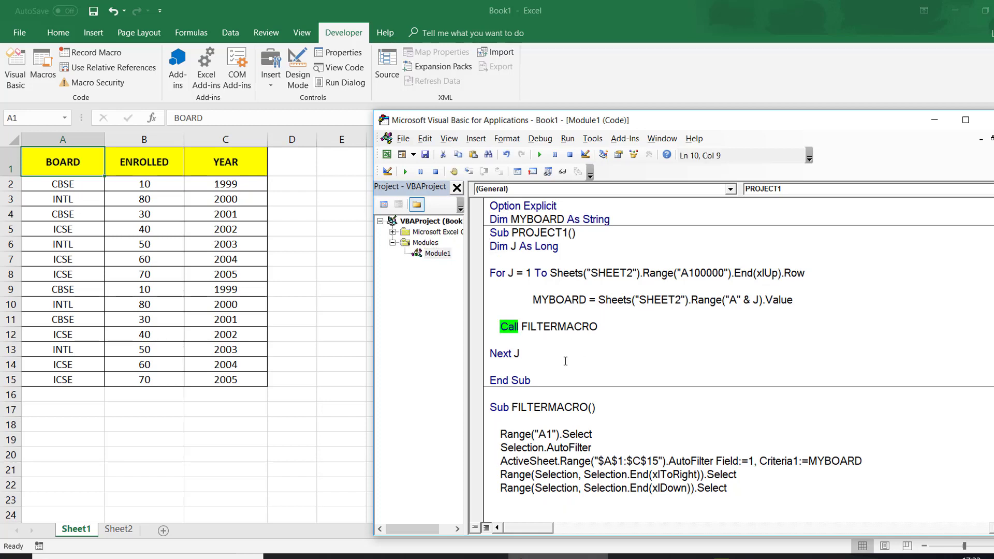
{"action": "left_click", "coordinate": [779, 444]}
Add a Selection.Copy line at the end of FILTERMACRO, before End Sub
{"action": "scroll", "coordinate": [779, 444], "scroll_direction": "down", "scroll_amount": 1}
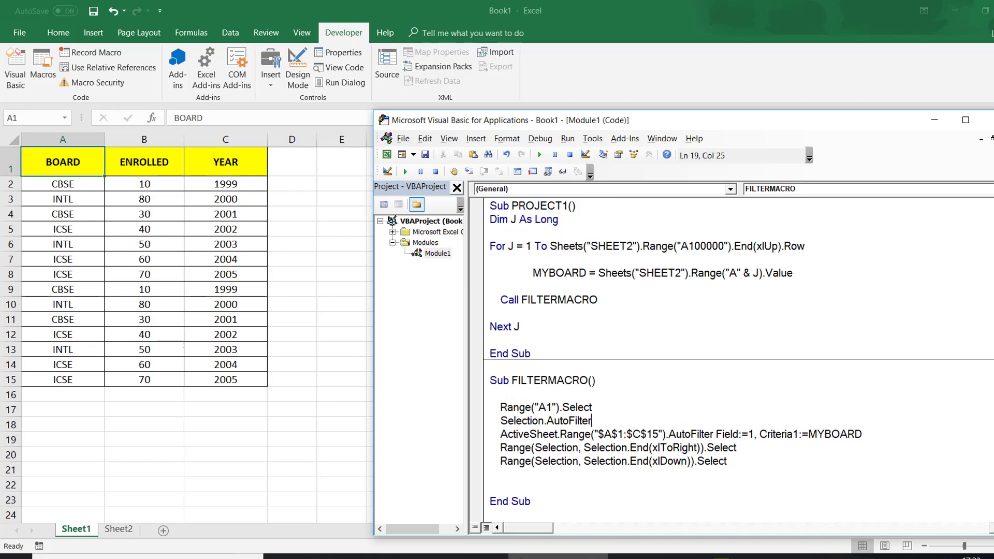
{"action": "left_click", "coordinate": [511, 475]}
{"action": "key", "text": "Return"}
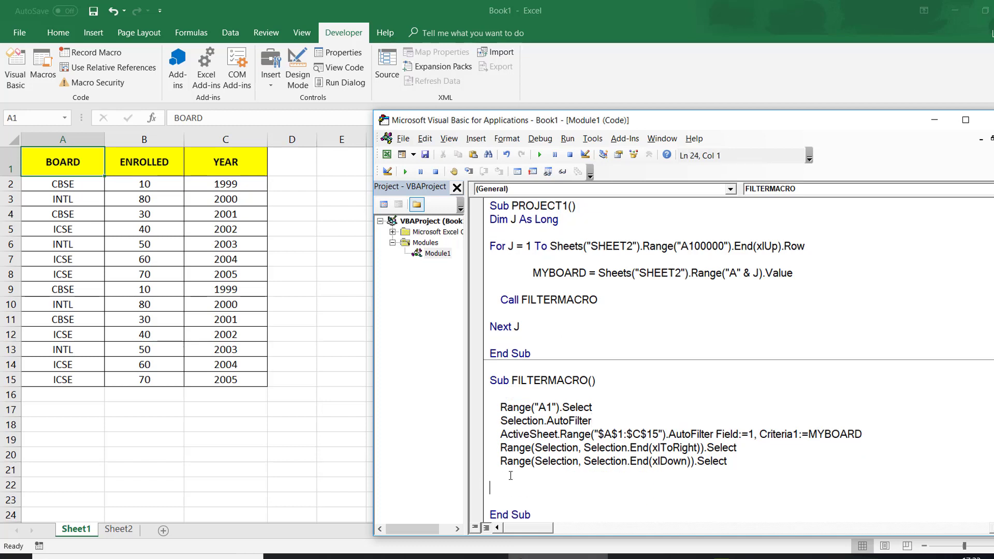
{"action": "left_click", "coordinate": [510, 475]}
{"action": "type", "text": "Sl"}
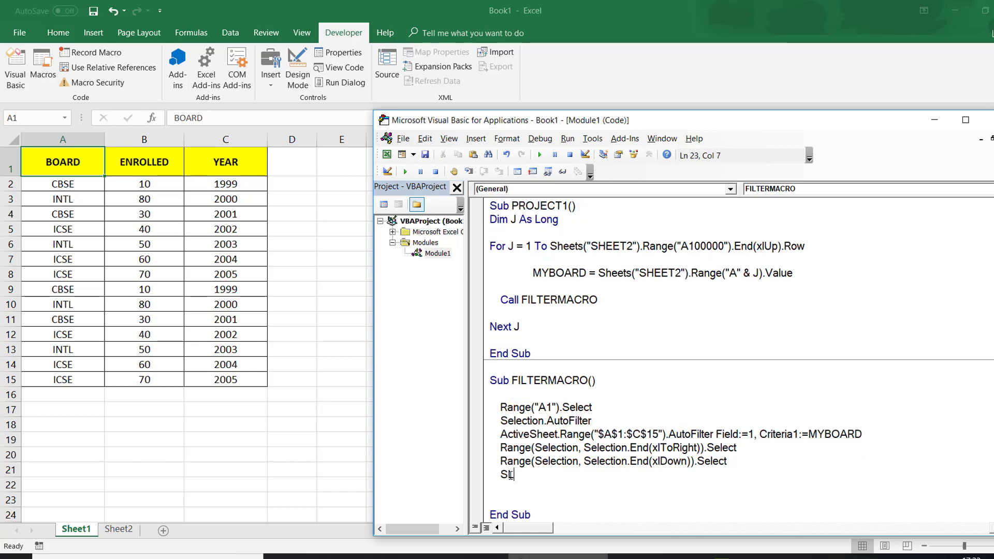
{"action": "type", "text": "LECTION.C"}
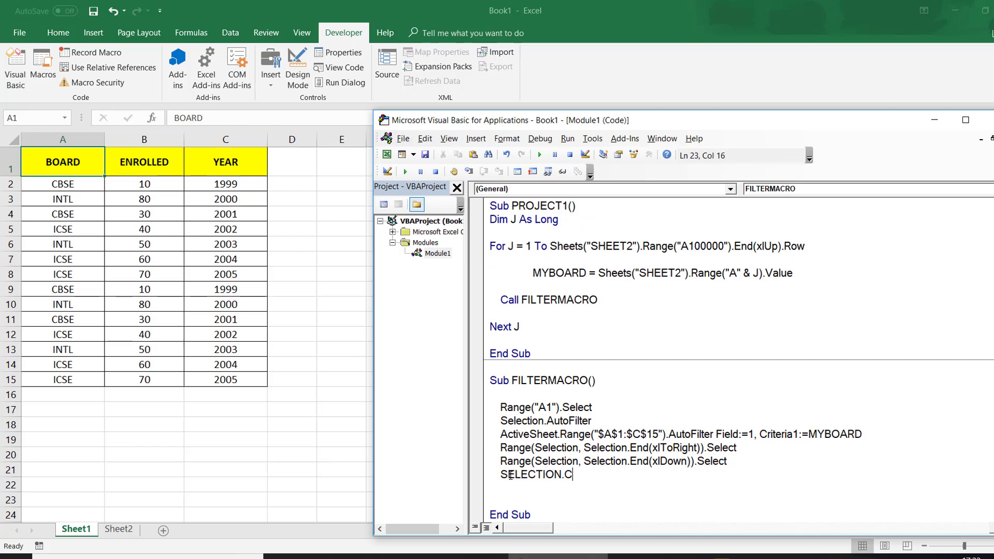
{"action": "type", "text": "OPY"}
{"action": "key", "text": "Return"}
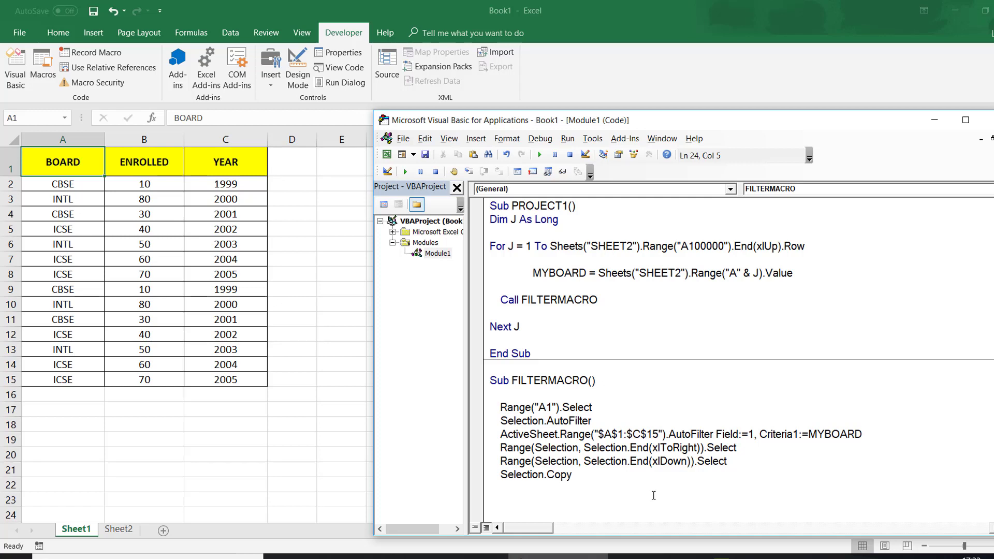
Add an indented Workbooks.Add line below Selection.Copy
{"action": "key", "text": "Down"}
{"action": "key", "text": "Down"}
{"action": "key", "text": "Down"}
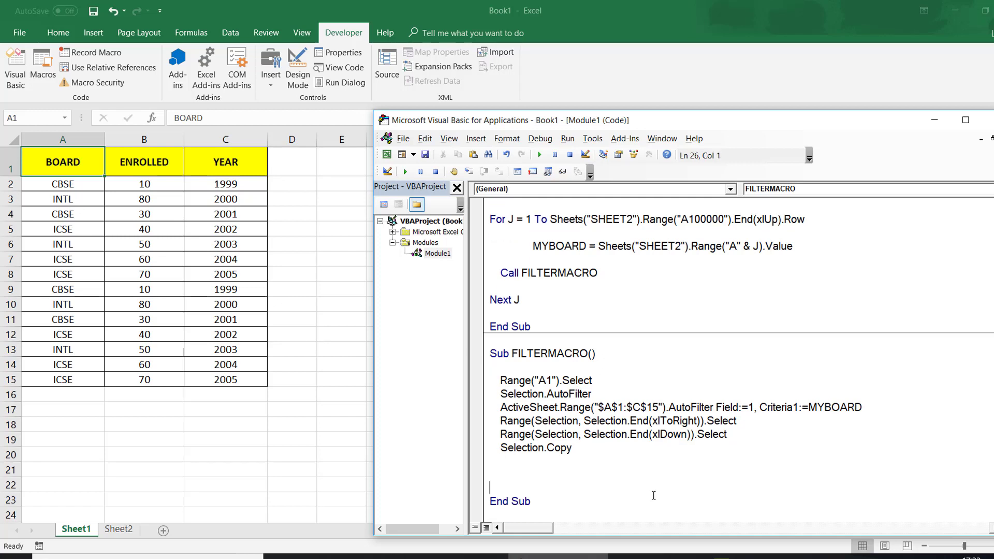
{"action": "key", "text": "Up"}
{"action": "key", "text": "Tab"}
{"action": "type", "text": "WORKBOO"}
{"action": "type", "text": "KS.ADD"}
{"action": "key", "text": "Return"}
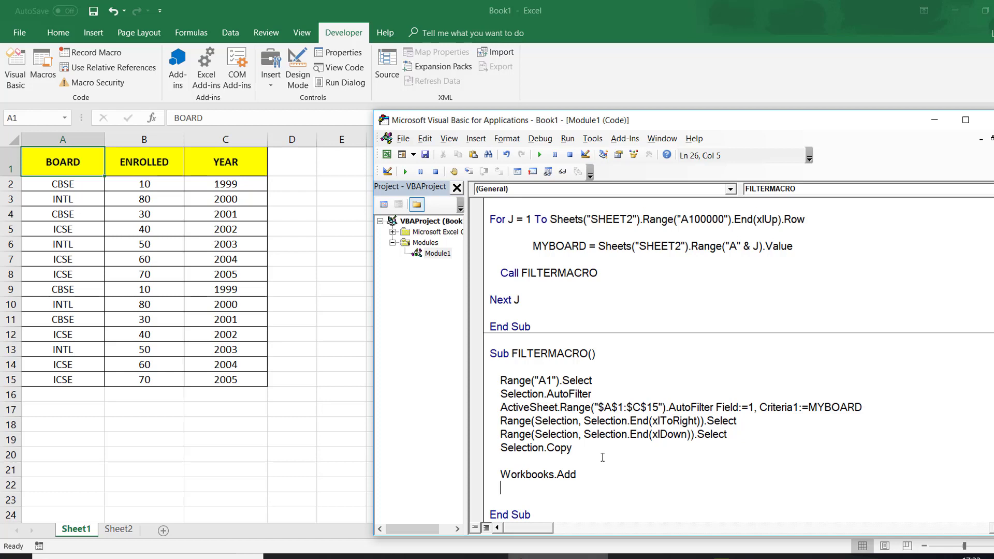
{"action": "left_click", "coordinate": [150, 364]}
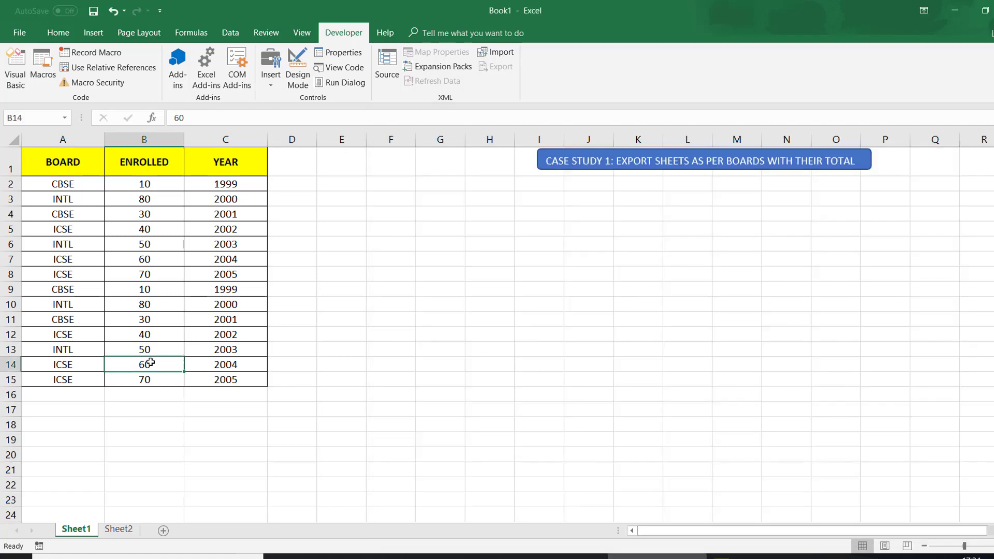
{"action": "key", "text": "ctrl+n"}
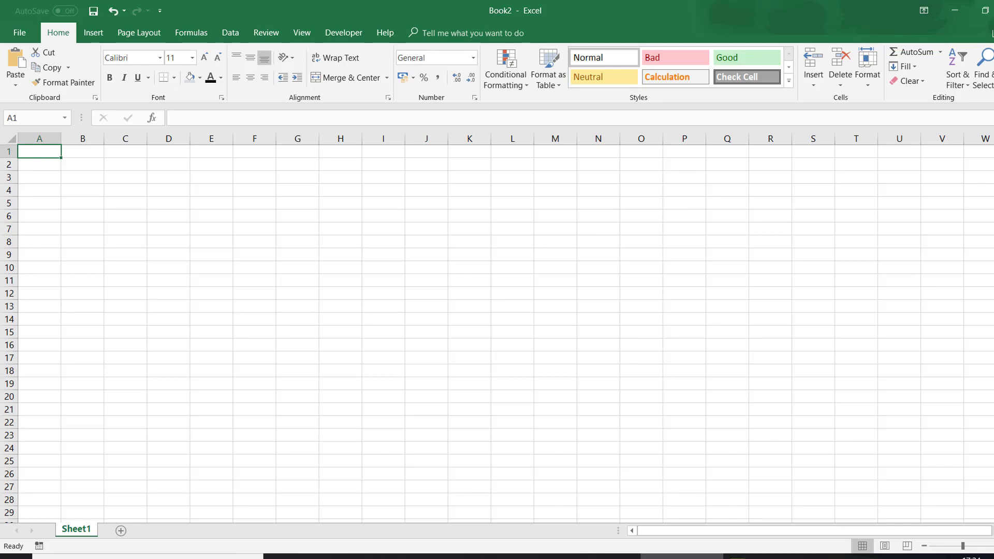
{"action": "key", "text": "ctrl+w"}
{"action": "key", "text": "alt+F11"}
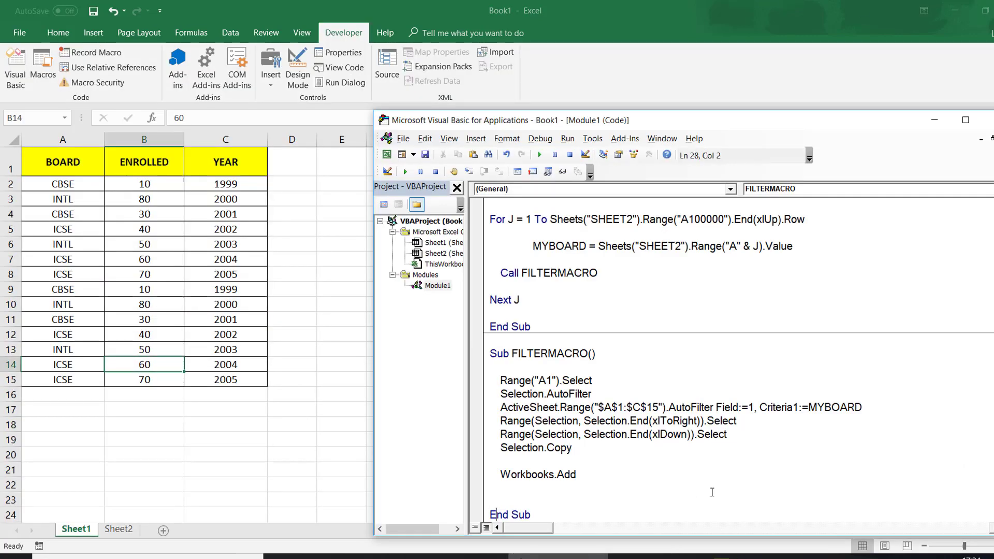
{"action": "key", "text": "Down"}
{"action": "key", "text": "Down"}
{"action": "key", "text": "Down"}
{"action": "key", "text": "Down"}
{"action": "key", "text": "Down"}
{"action": "key", "text": "Down"}
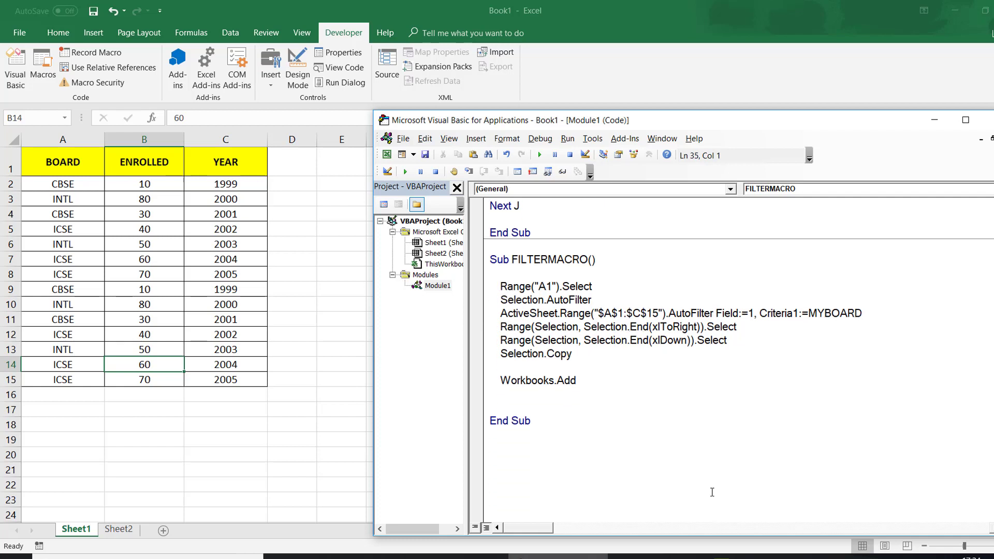
Add ActiveCell.PasteSpecial xlPasteAll after Workbooks.Add, picking xlPasteAll from the IntelliSense list
{"action": "left_click", "coordinate": [568, 404]}
{"action": "type", "text": "ACTIVE"}
{"action": "type", "text": "CELL."}
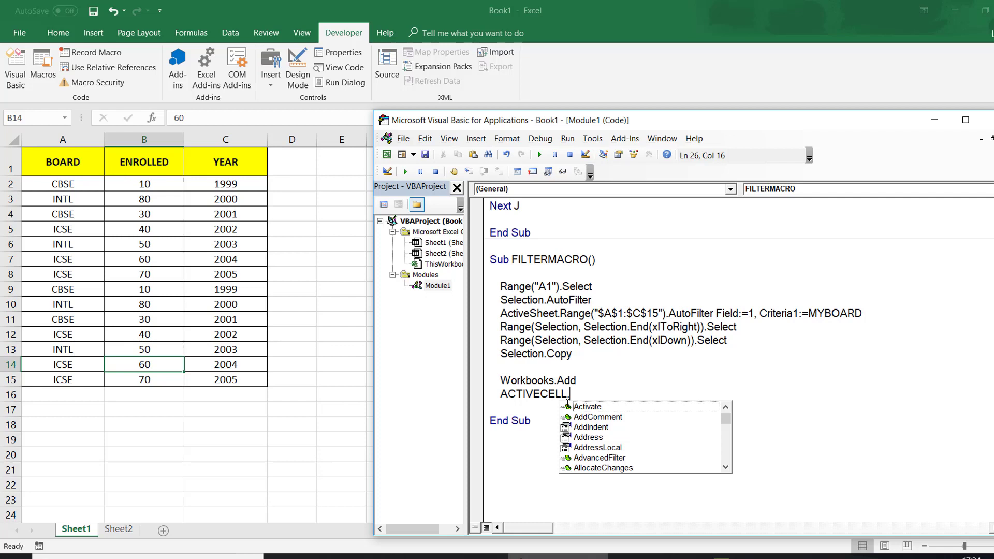
{"action": "type", "text": "PAST"}
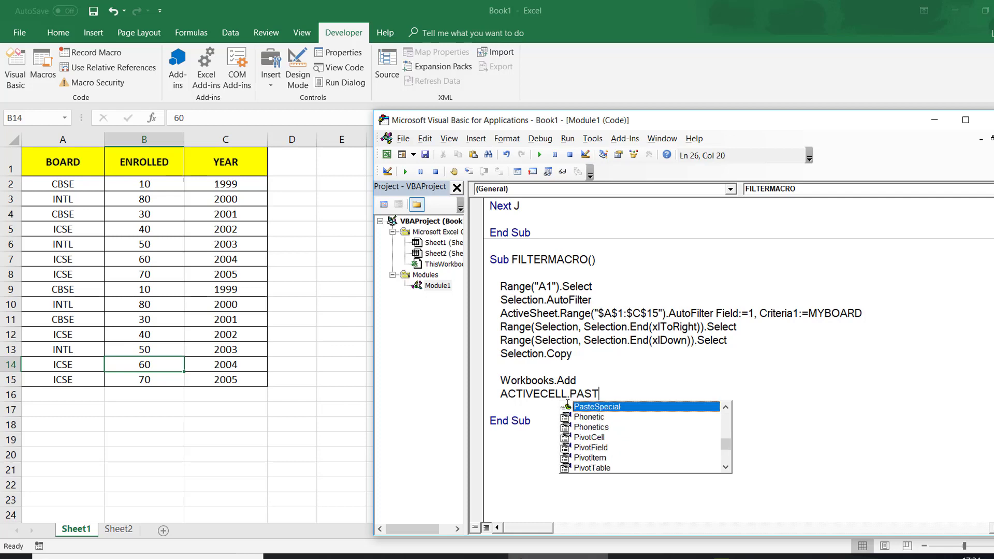
{"action": "type", "text": "ES "}
{"action": "type", "text": "XL"}
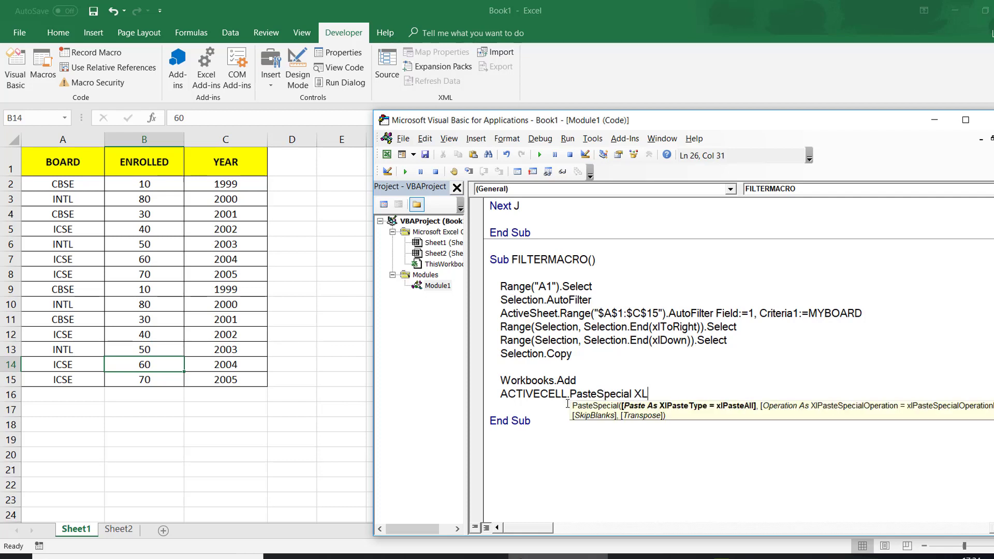
{"action": "key", "text": "BackSpace"}
{"action": "key", "text": "BackSpace"}
{"action": "key", "text": "Down"}
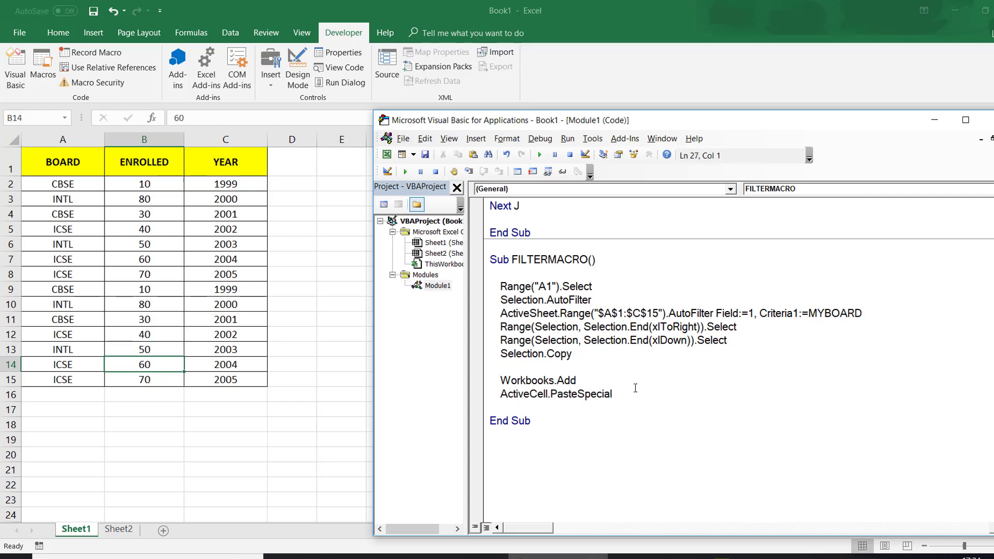
{"action": "left_click", "coordinate": [635, 388]}
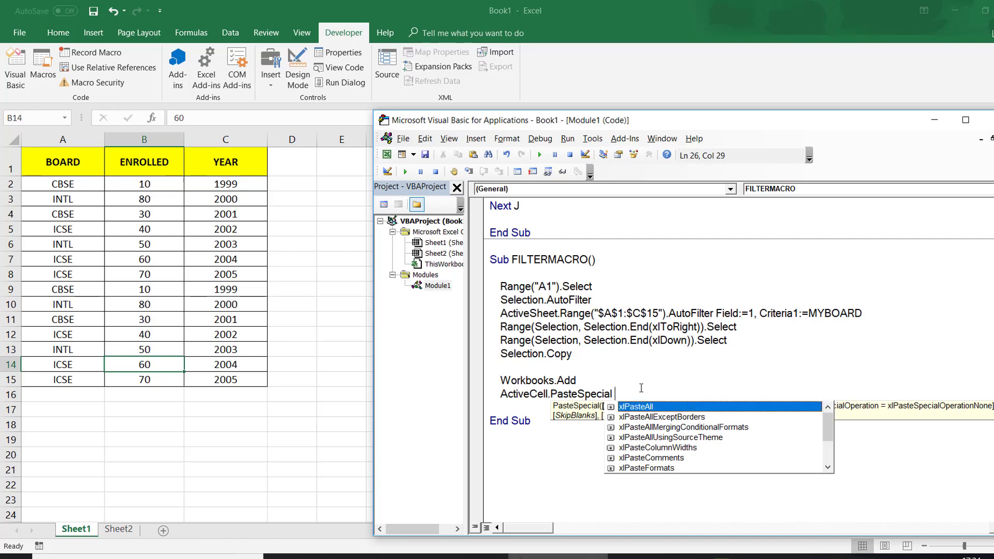
{"action": "key", "text": "Down"}
{"action": "key", "text": "Down"}
{"action": "key", "text": "Down"}
{"action": "key", "text": "Down"}
{"action": "key", "text": "Down"}
{"action": "key", "text": "Down"}
{"action": "key", "text": "Down"}
{"action": "key", "text": "Down"}
{"action": "key", "text": "Down"}
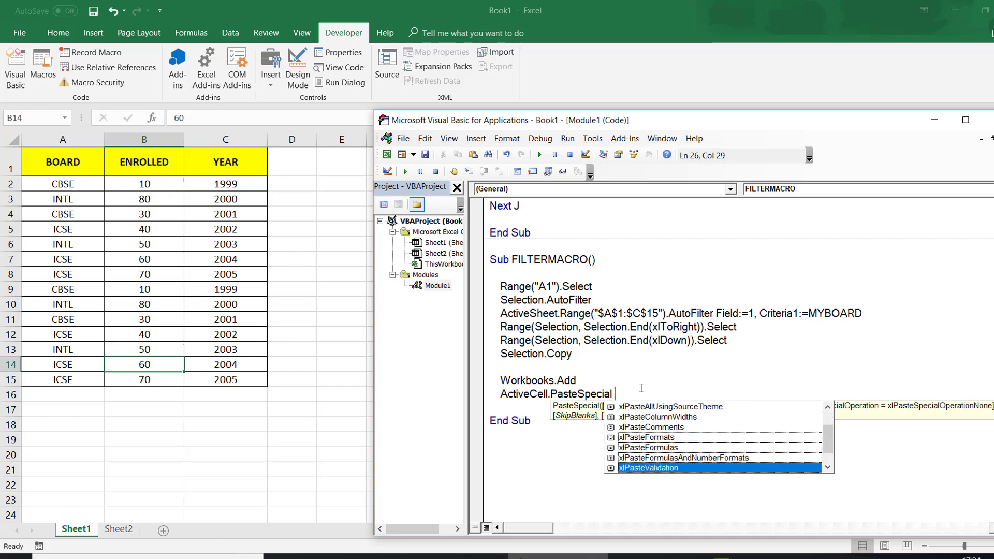
{"action": "key", "text": "Up"}
{"action": "key", "text": "Up"}
{"action": "key", "text": "Up"}
{"action": "key", "text": "Up"}
{"action": "key", "text": "Up"}
{"action": "key", "text": "Up"}
{"action": "key", "text": "Up"}
{"action": "key", "text": "Up"}
{"action": "key", "text": "Up"}
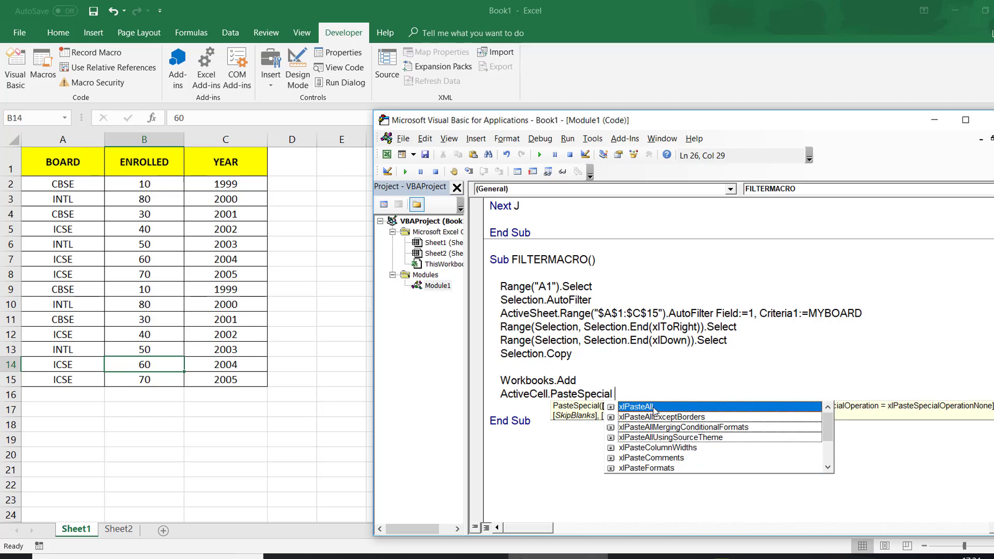
{"action": "double_click", "coordinate": [636, 407]}
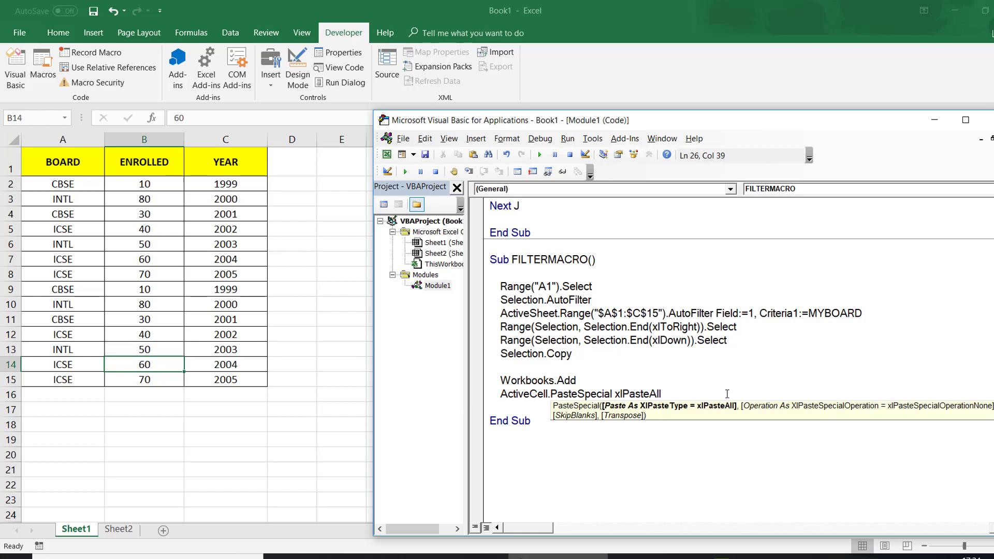
{"action": "key", "text": "Return"}
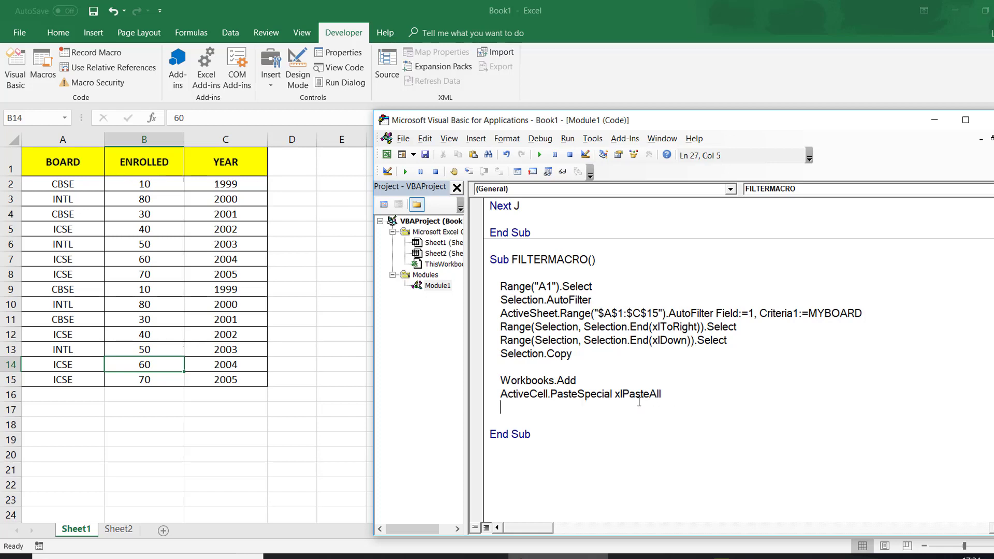
Copy the header and first four board rows into a new workbook, Book3, then return to the code
{"action": "key", "text": "alt+F11"}
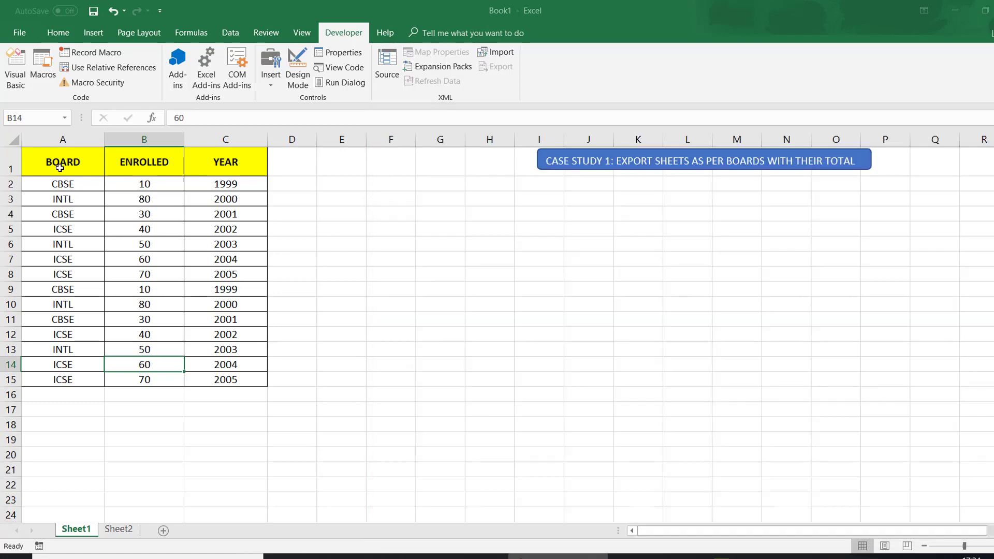
{"action": "key", "text": "ctrl+Home"}
{"action": "left_click", "coordinate": [250, 223], "text": "shift"}
{"action": "key", "text": "ctrl+c"}
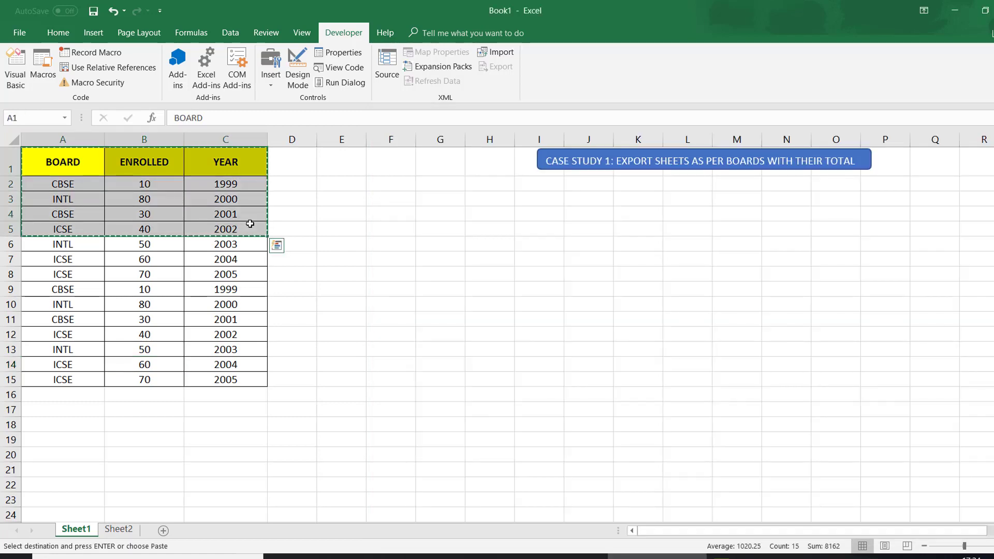
{"action": "key", "text": "ctrl+n"}
{"action": "key", "text": "ctrl+v"}
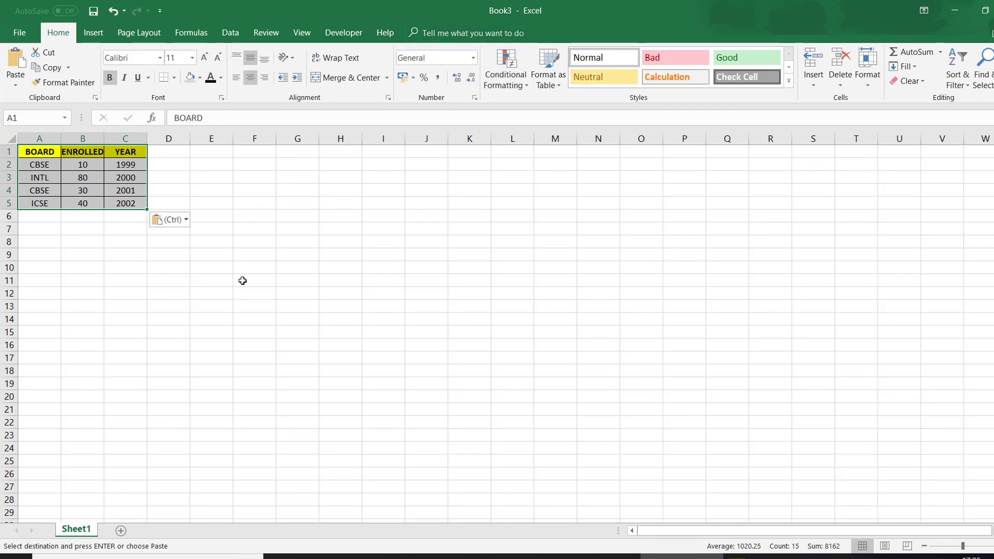
{"action": "left_click", "coordinate": [453, 510]}
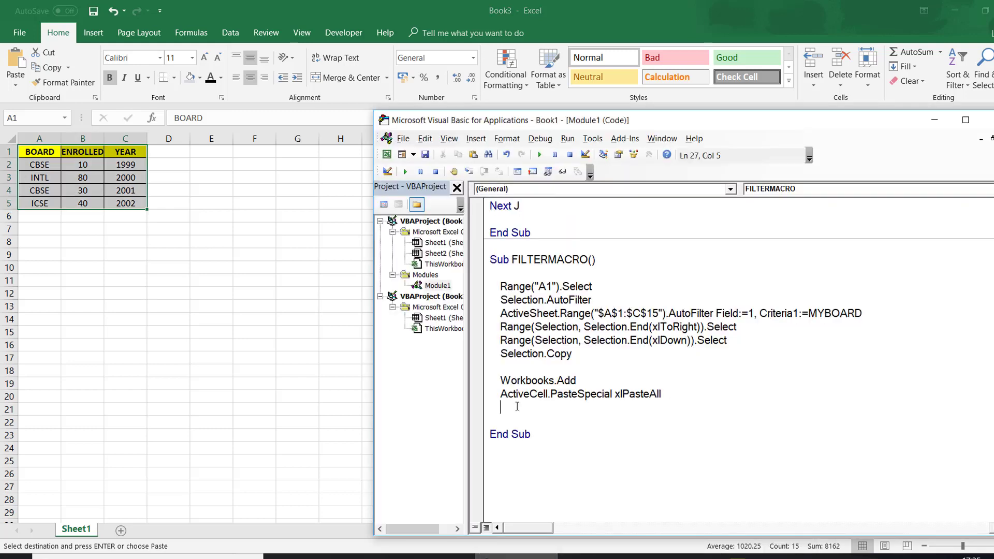
Begin an ActiveWorkbook.SaveAs line in FILTERMACRO, then show the desktop
{"action": "type", "text": "ACTIVE"}
{"action": "type", "text": "WORKBOOK.SA"}
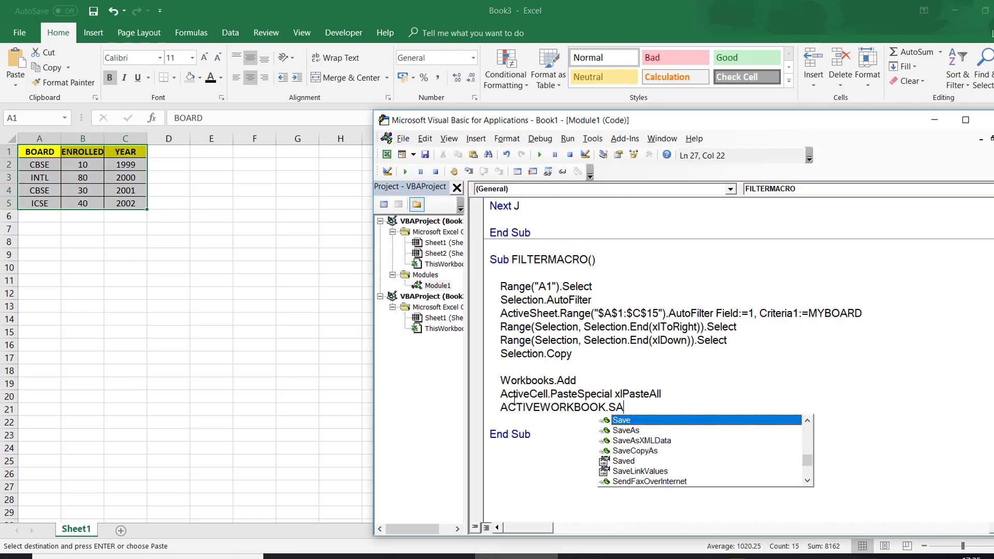
{"action": "type", "text": "VE"}
{"action": "type", "text": "AS"}
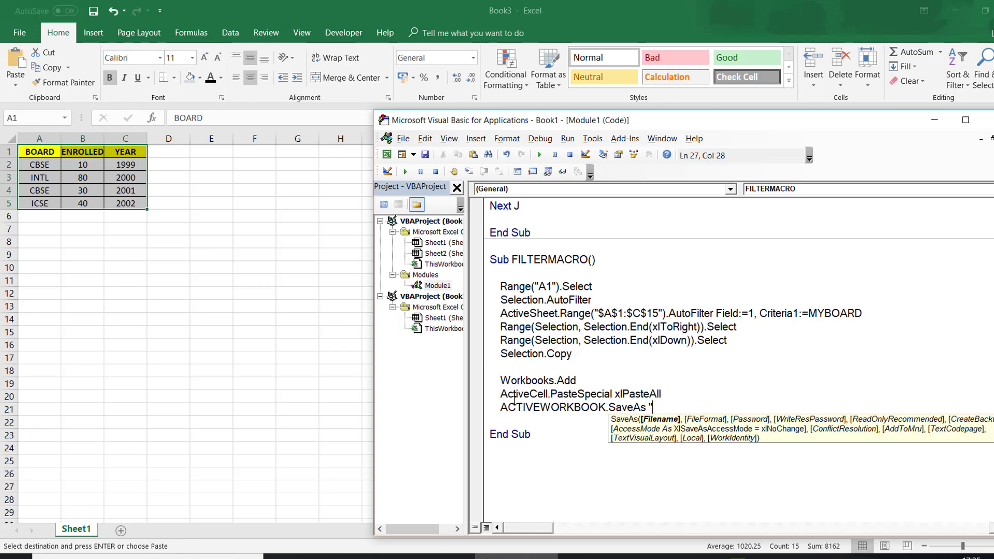
{"action": "key", "text": "super+d"}
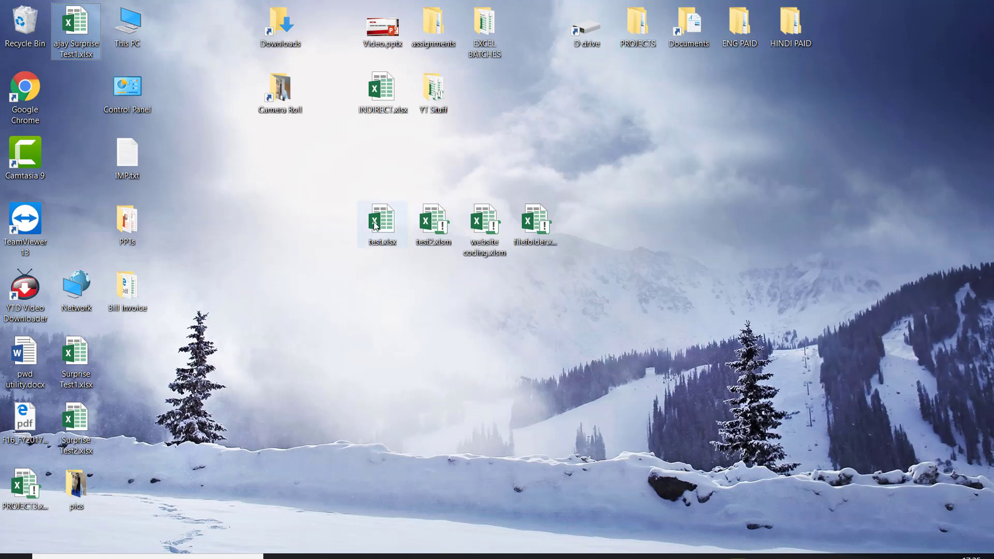
Copy test.xlsx's full desktop path from its Properties Security tab, cancel, and return to the editor
{"action": "left_click", "coordinate": [380, 236]}
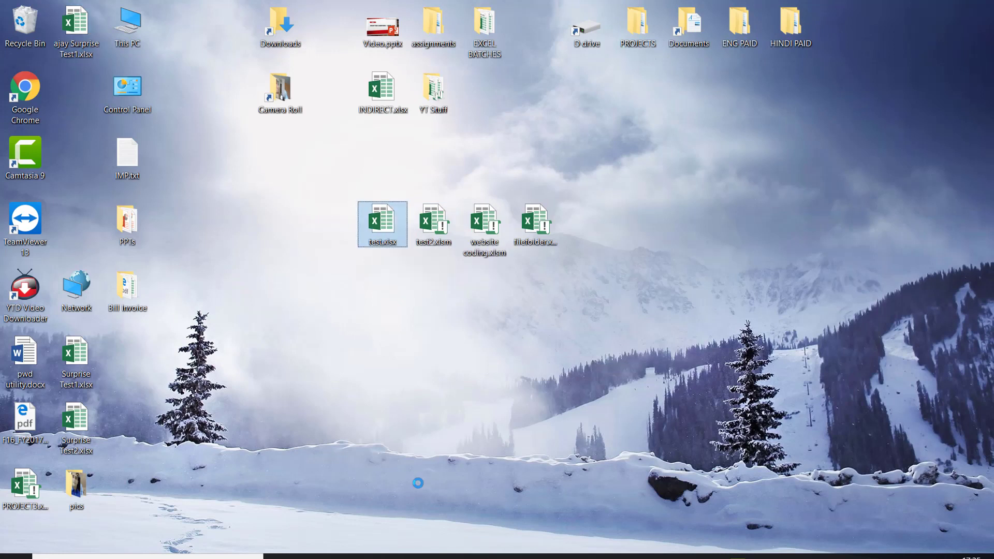
{"action": "key", "text": "shift+F10"}
{"action": "left_click", "coordinate": [431, 544]}
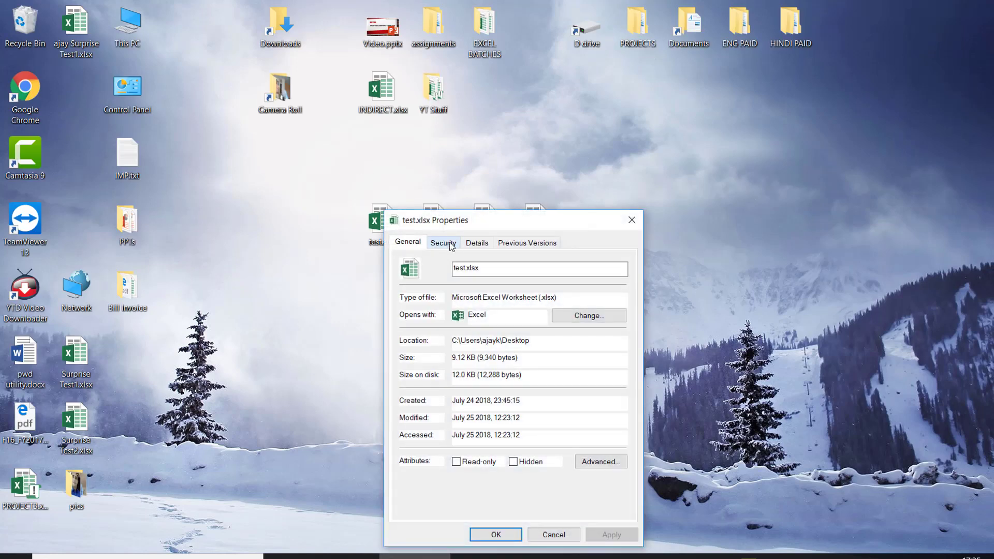
{"action": "left_click", "coordinate": [449, 244]}
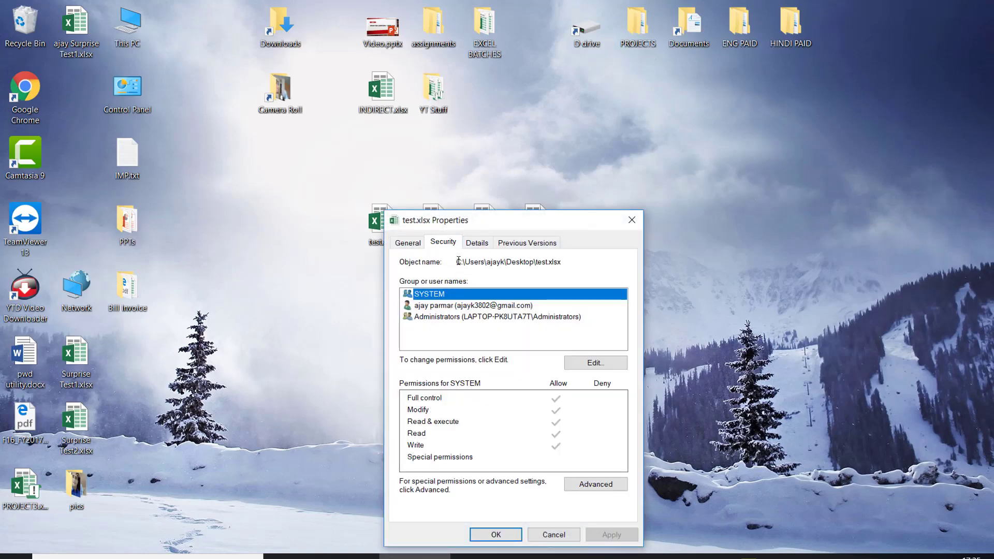
{"action": "left_click", "coordinate": [457, 262]}
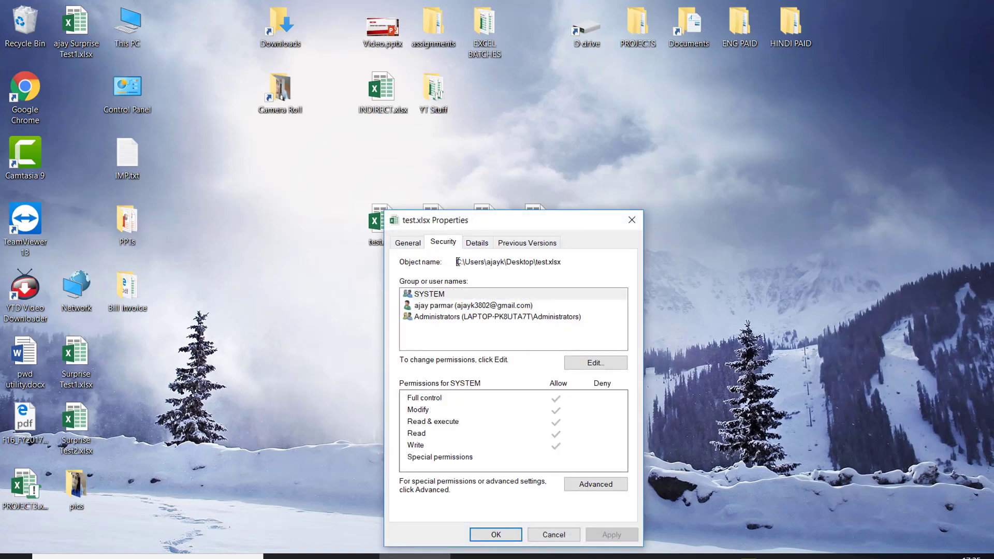
{"action": "double_click", "coordinate": [565, 262]}
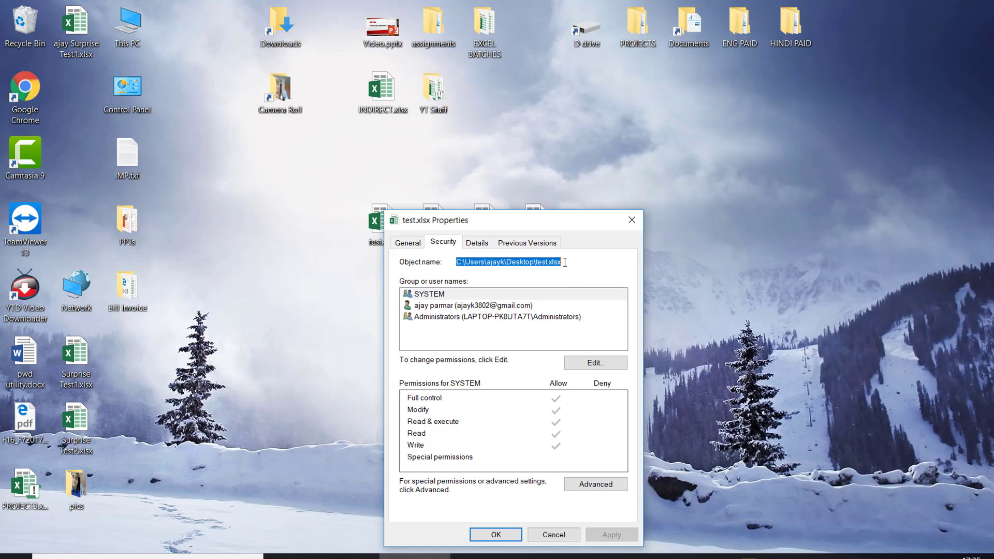
{"action": "left_click", "coordinate": [552, 535]}
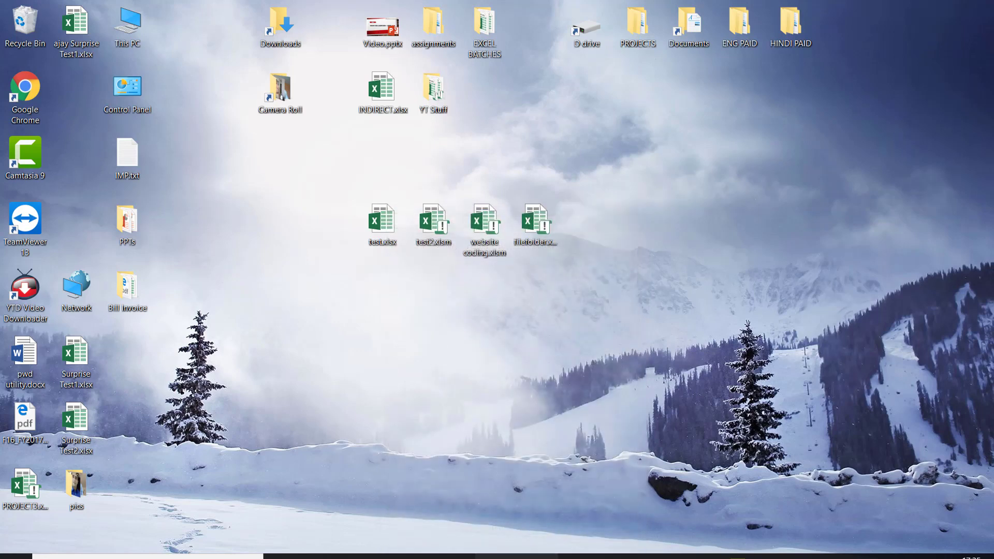
{"action": "left_click", "coordinate": [516, 556]}
Paste the desktop path into SaveAs, replacing test with " & MYBOARD & " before ".xlsx"
{"action": "key", "text": "ctrl+v"}
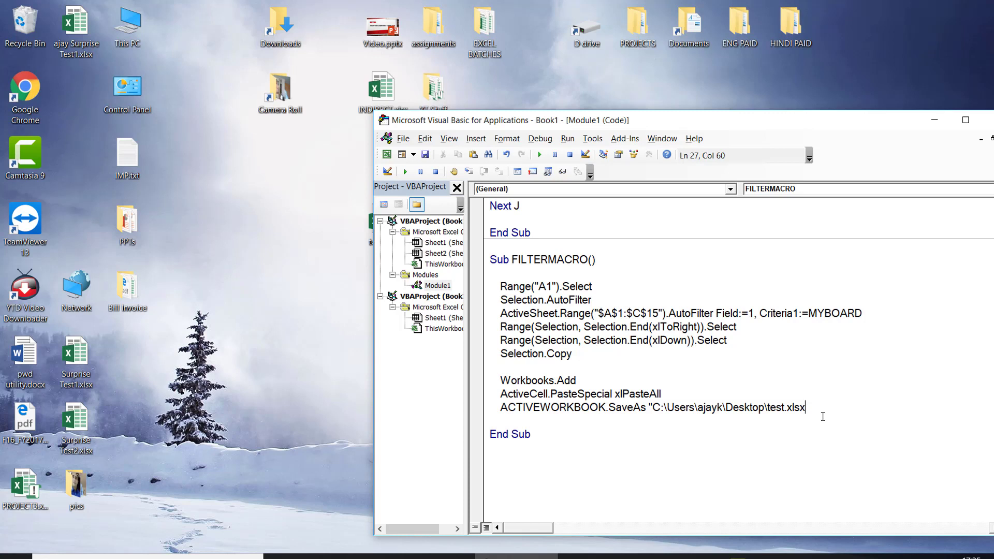
{"action": "type", "text": "\""}
{"action": "left_click", "coordinate": [786, 407]}
{"action": "key", "text": "BackSpace"}
{"action": "key", "text": "BackSpace"}
{"action": "key", "text": "BackSpace"}
{"action": "key", "text": "BackSpace"}
{"action": "type", "text": "\" "}
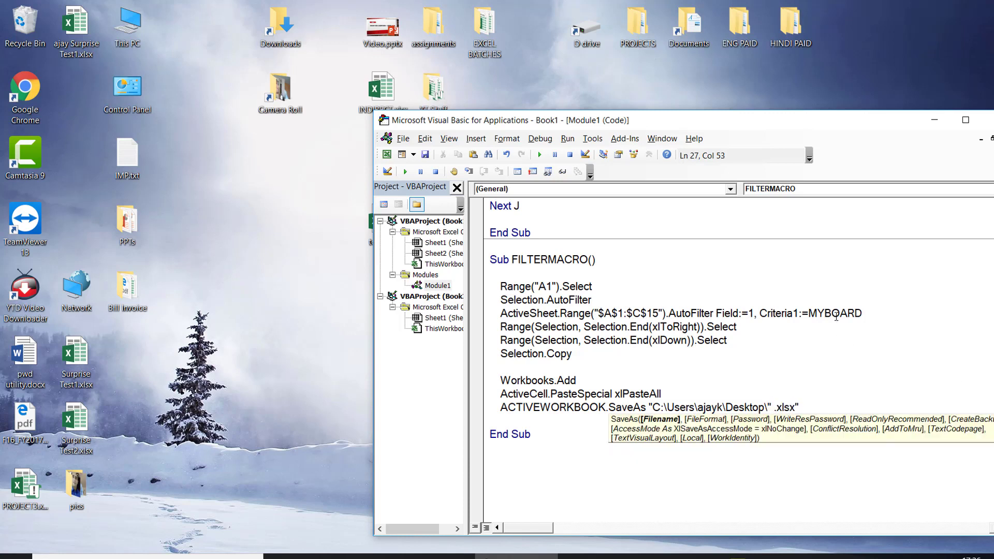
{"action": "type", "text": "& MY"}
{"action": "type", "text": "BOARD &"}
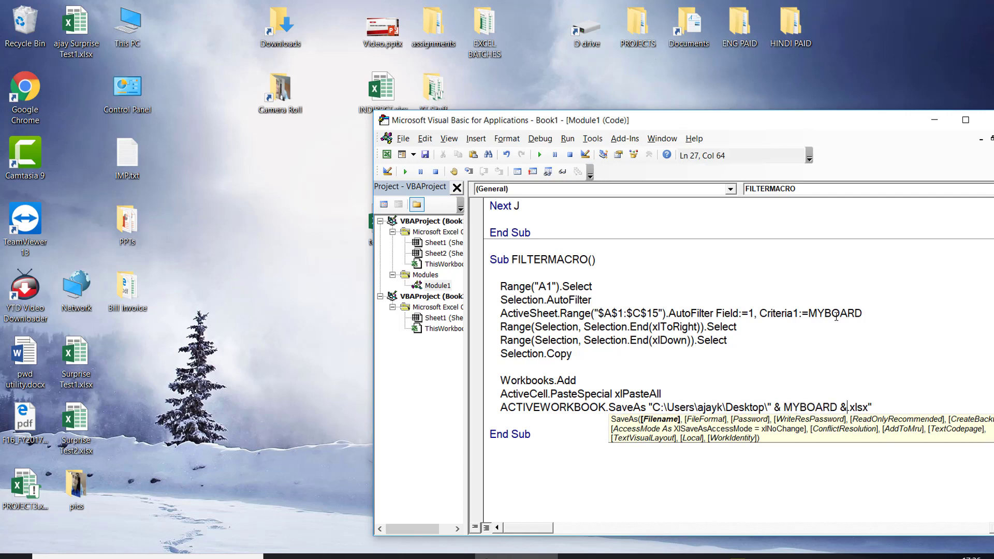
{"action": "type", "text": "\""}
{"action": "key", "text": "BackSpace"}
{"action": "key", "text": "Left"}
{"action": "left_click", "coordinate": [738, 371]}
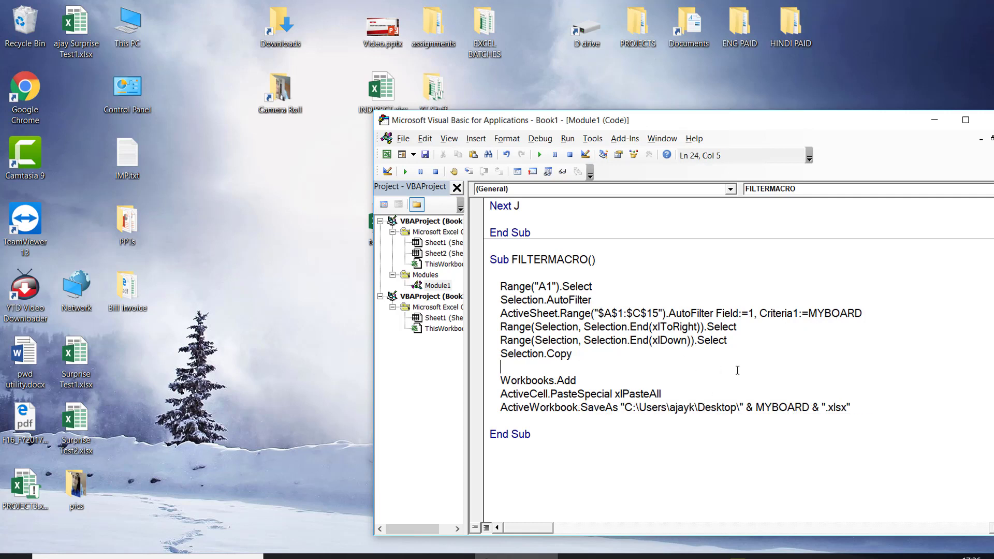
{"action": "double_click", "coordinate": [829, 314]}
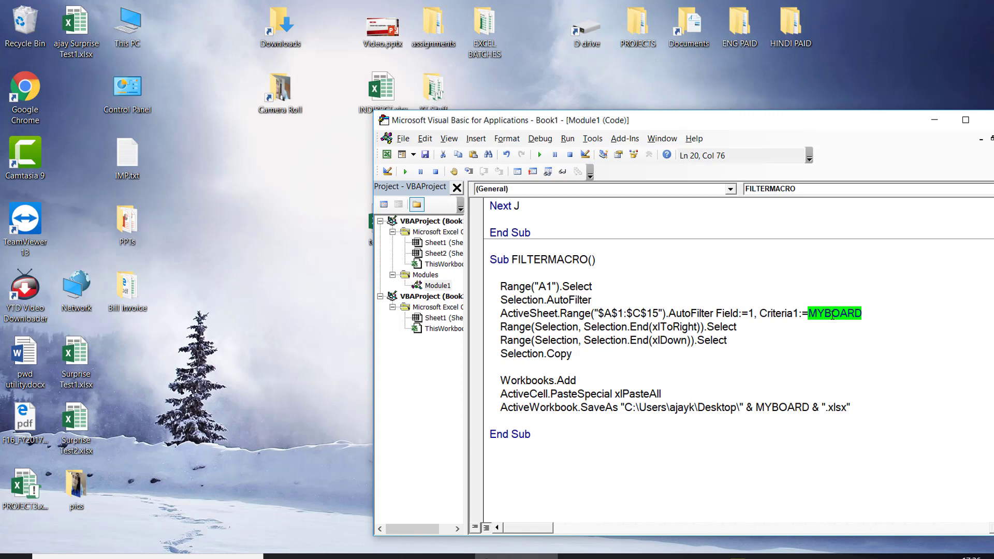
{"action": "left_click", "coordinate": [539, 417]}
Add ActiveWorkbook.Close (True) before End Sub, followed by a blank line
{"action": "type", "text": "ACTIVE"}
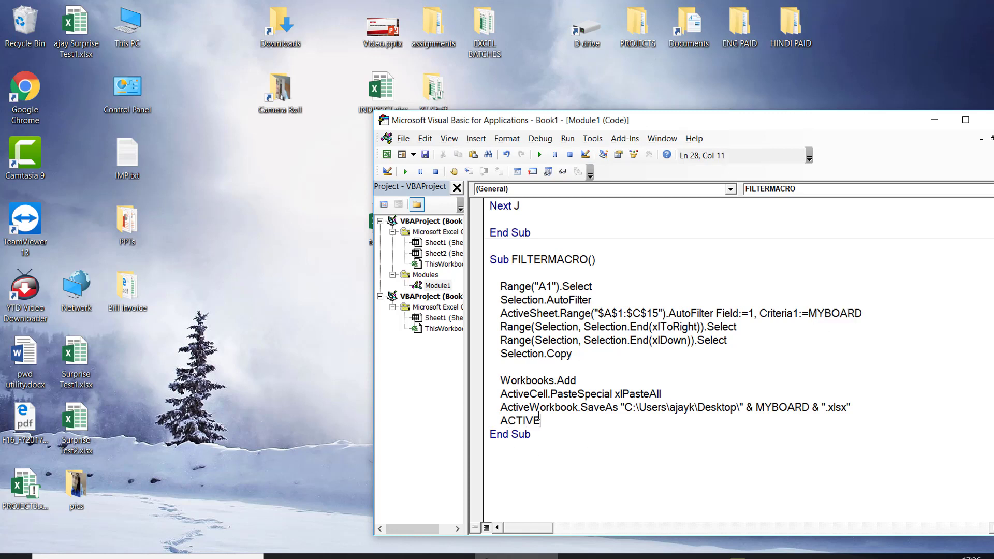
{"action": "type", "text": "WORKBOOK.C"}
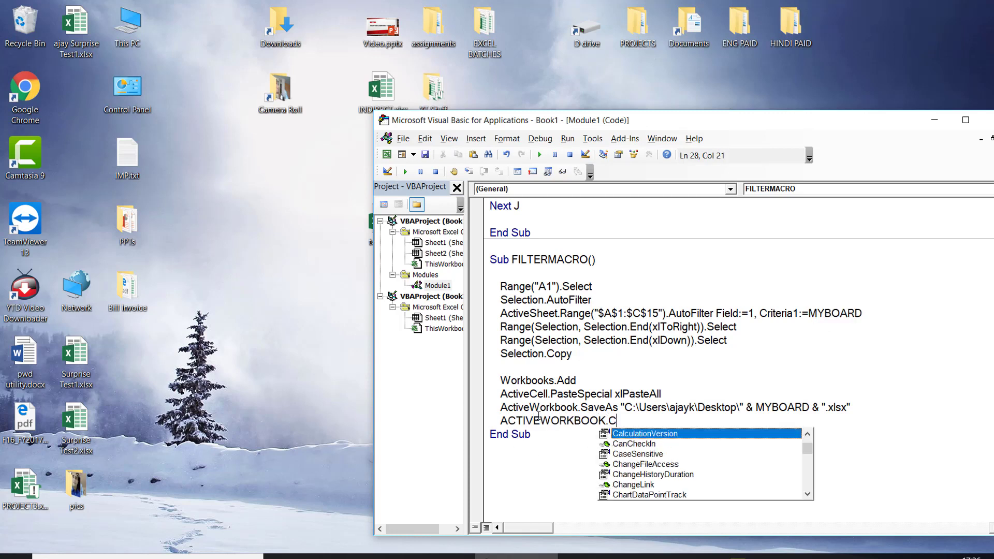
{"action": "type", "text": "LOS"}
{"action": "key", "text": "Tab"}
{"action": "type", "text": "("}
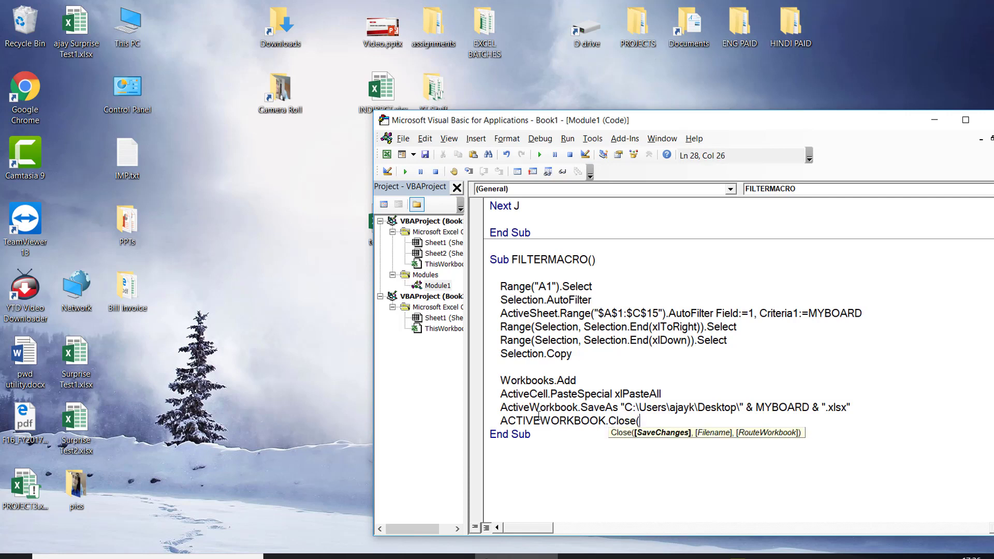
{"action": "type", "text": "TRUE"}
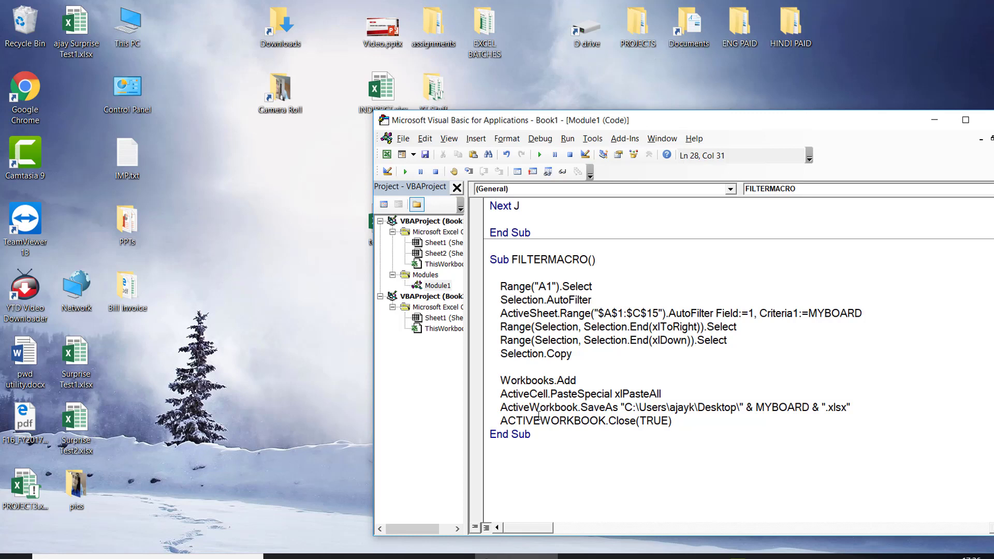
{"action": "key", "text": "Down"}
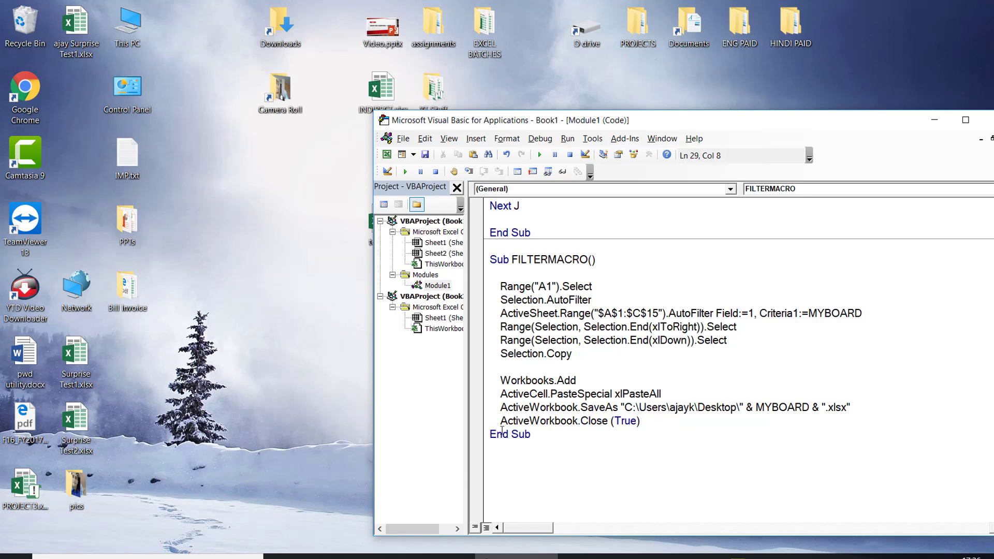
{"action": "key", "text": "Return"}
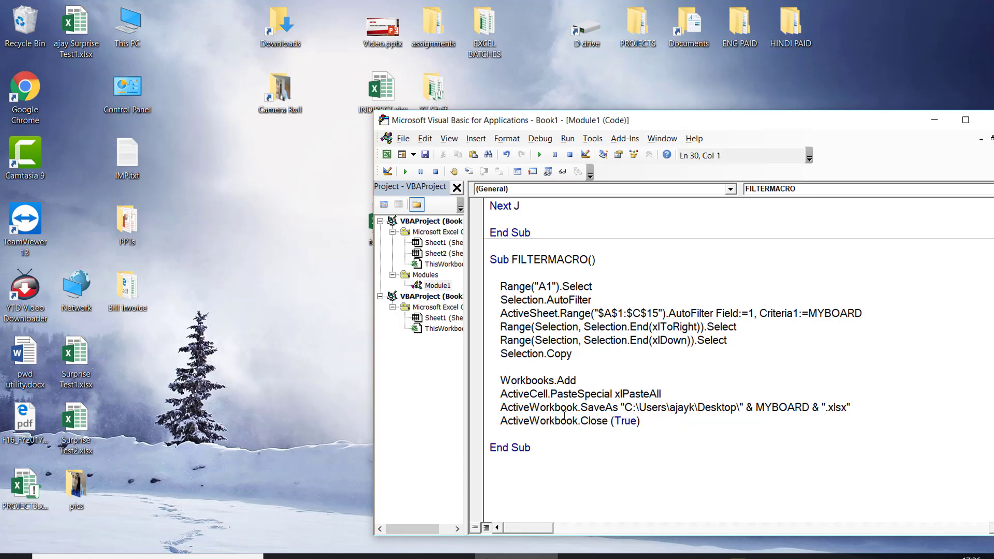
Enlarge the code window to show more of Module1's PROJECT1 procedure
{"action": "scroll", "coordinate": [735, 362], "scroll_direction": "up", "scroll_amount": 4}
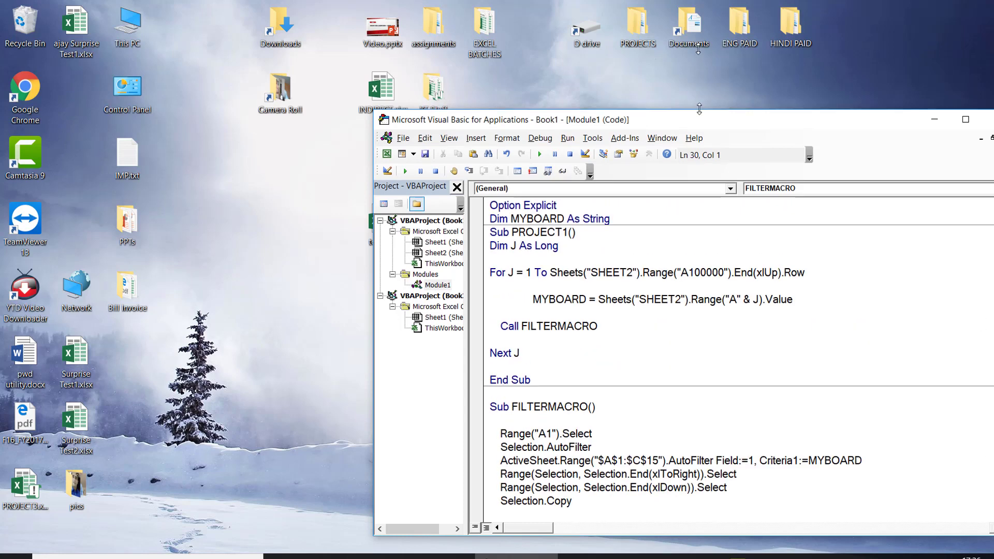
{"action": "left_click_drag", "start_coordinate": [700, 114], "coordinate": [695, 14]}
{"action": "left_click", "coordinate": [680, 213]}
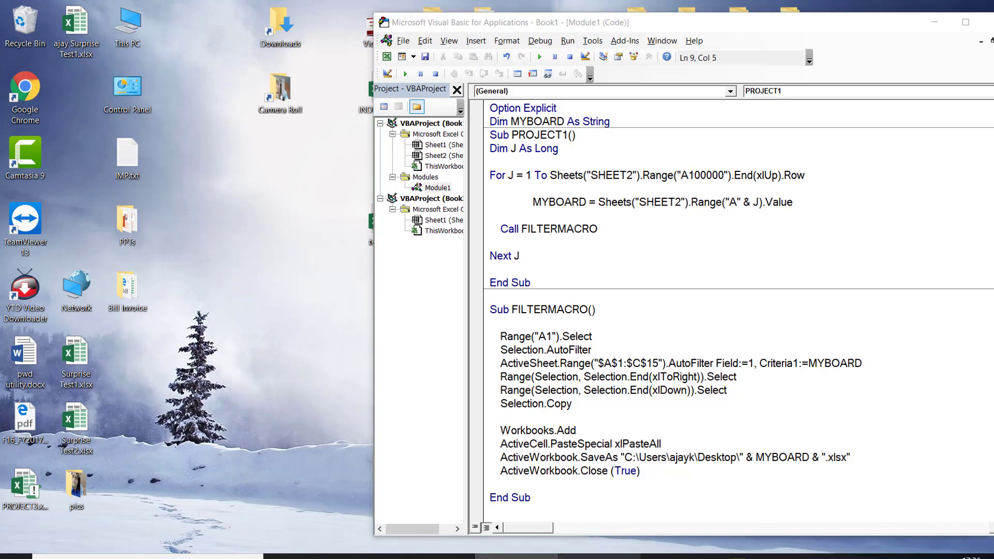
Save the workbook as macro-enabled PROJECT1.xlsm, then reopen Module1 in the VBA editor
{"action": "key", "text": "alt+F11"}
{"action": "left_click", "coordinate": [70, 166]}
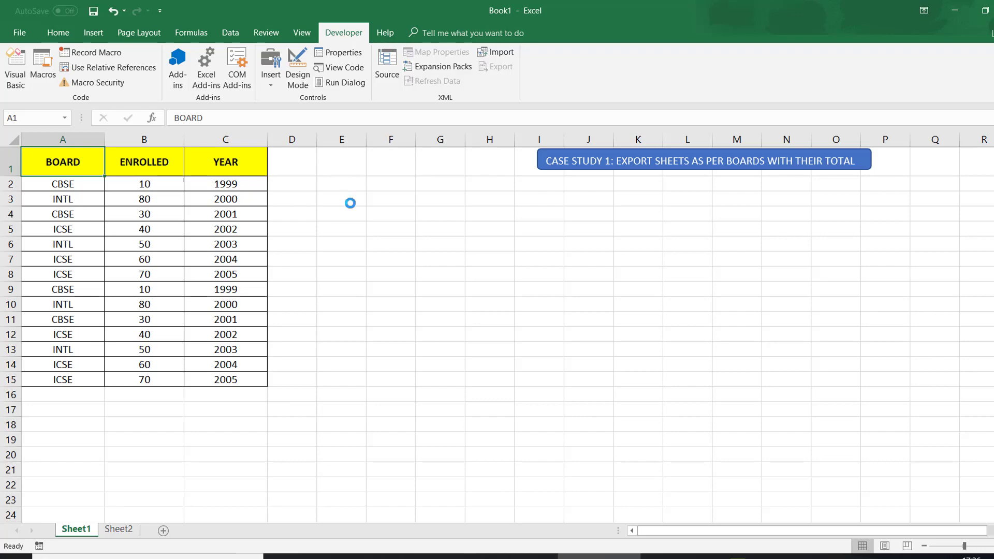
{"action": "key", "text": "ctrl+s"}
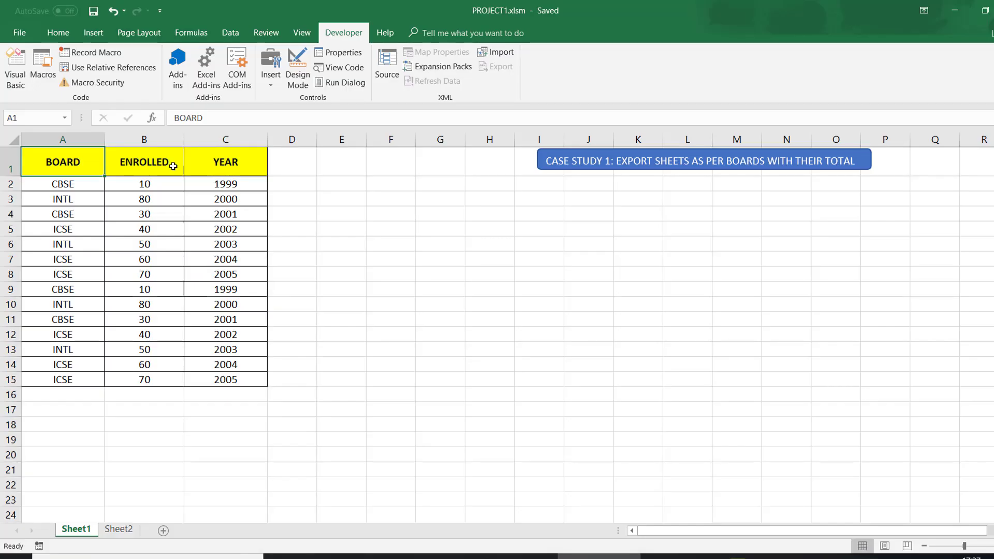
{"action": "left_click", "coordinate": [172, 165]}
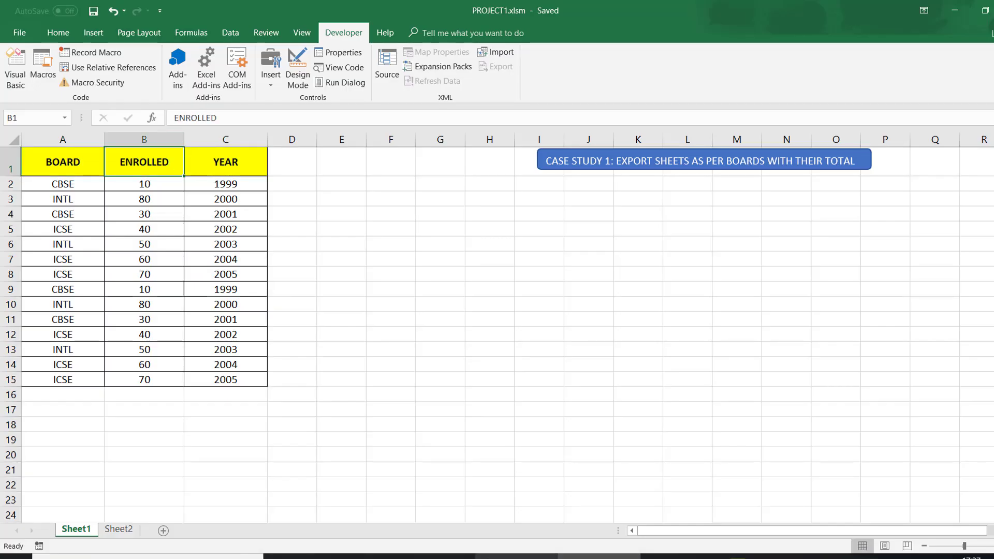
{"action": "key", "text": "alt+F11"}
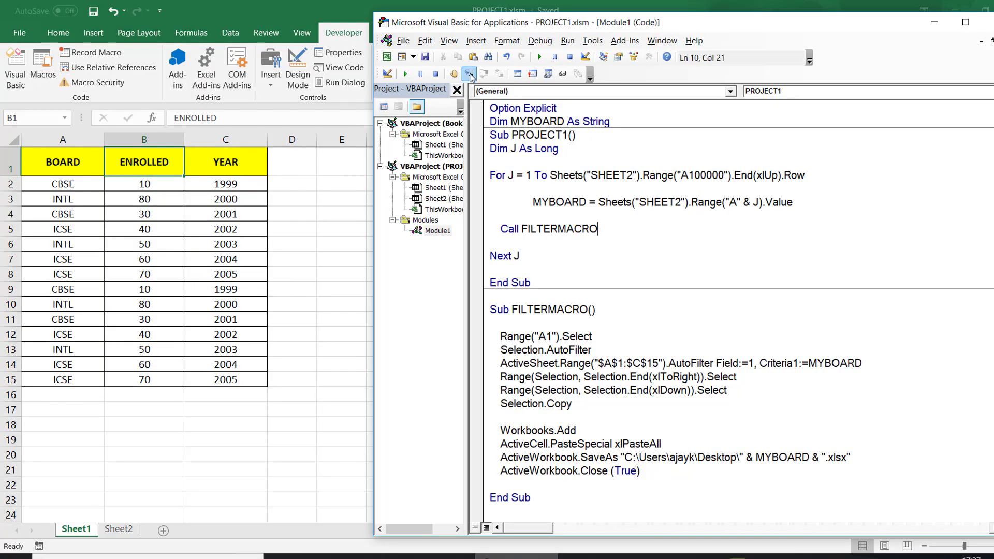
Step into PROJECT1 three lines, reaching the MYBOARD assignment
{"action": "left_click", "coordinate": [469, 74]}
{"action": "left_click", "coordinate": [470, 74]}
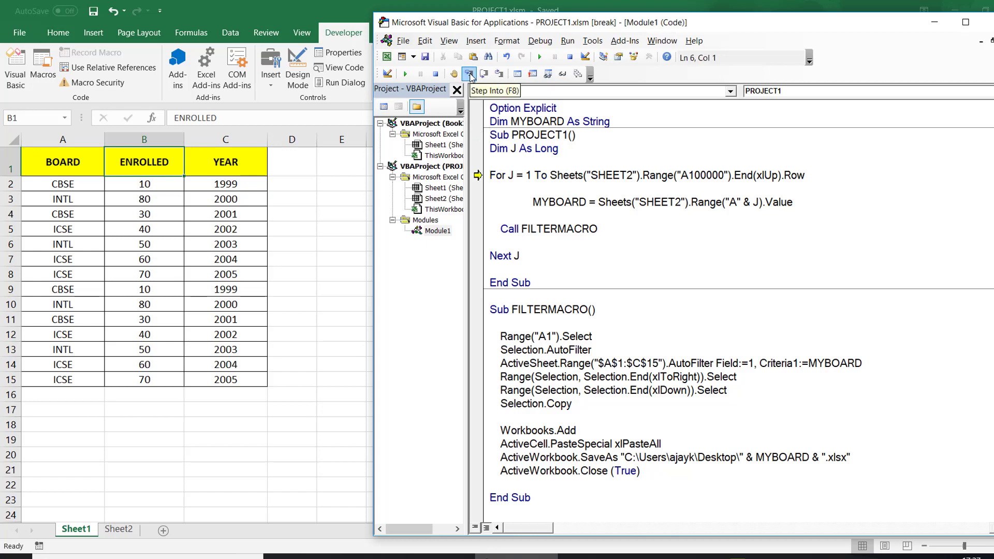
{"action": "left_click", "coordinate": [470, 74]}
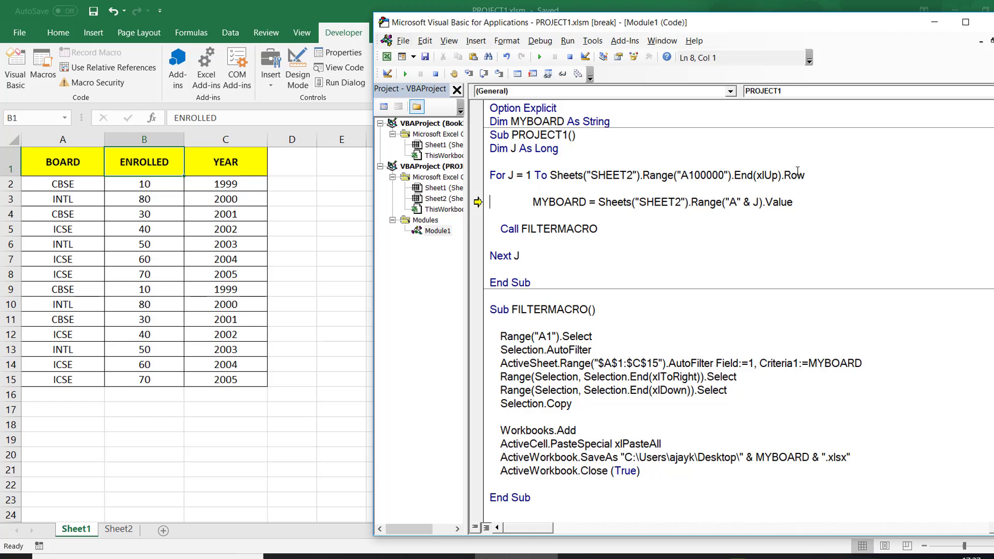
Add a watch on the loop's last-row expression and widen the Expression column
{"action": "left_click", "coordinate": [569, 176], "text": "shift"}
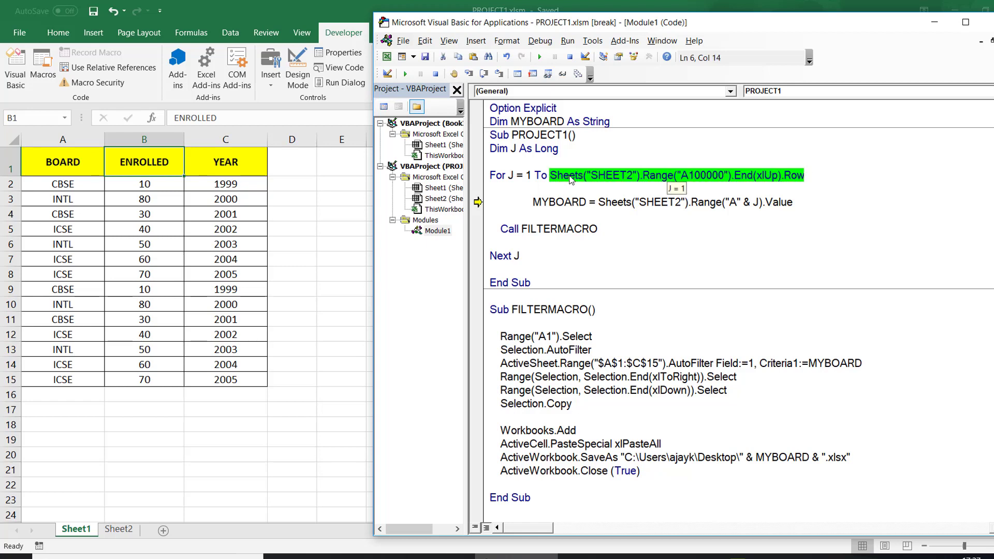
{"action": "right_click", "coordinate": [570, 178]}
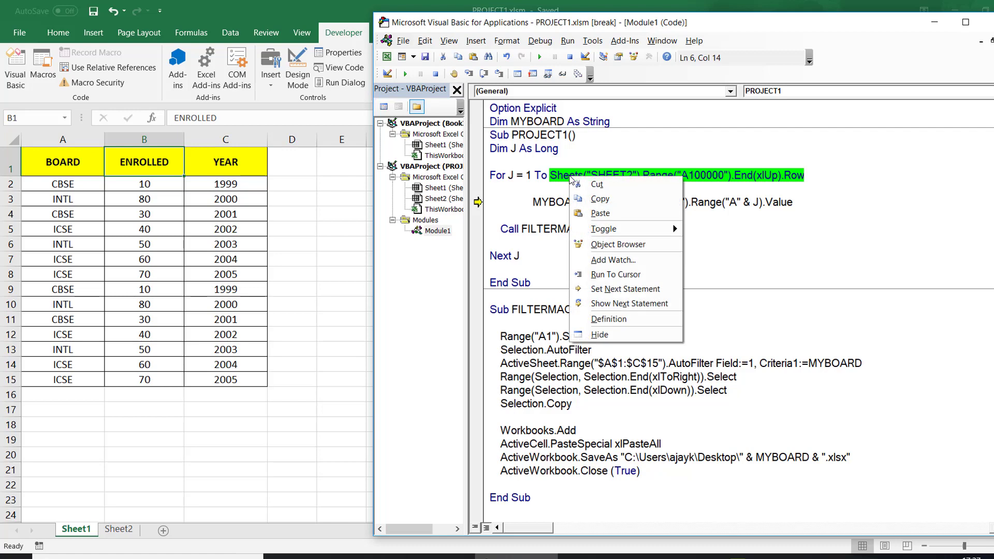
{"action": "left_click", "coordinate": [621, 260]}
{"action": "left_click", "coordinate": [618, 156]}
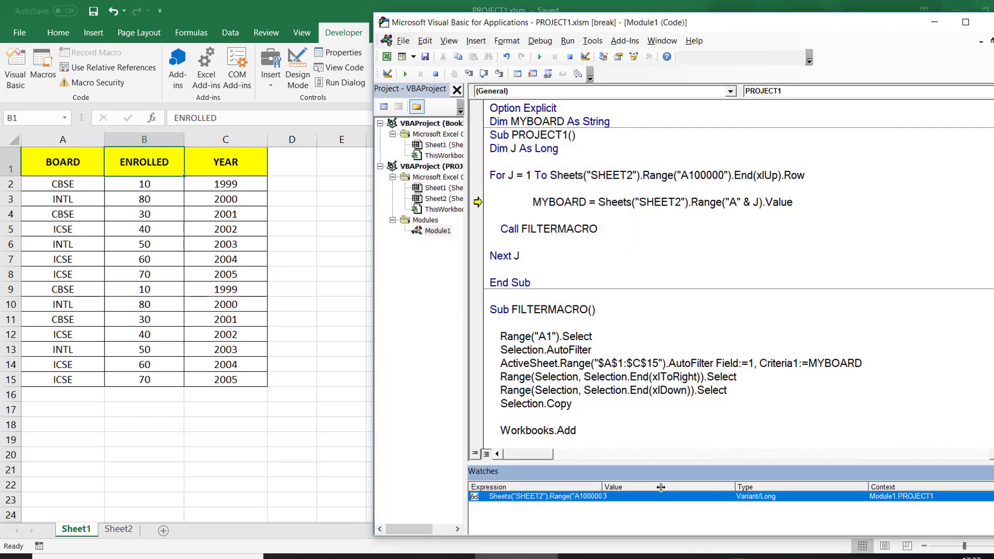
{"action": "left_click_drag", "start_coordinate": [661, 488], "coordinate": [664, 488]}
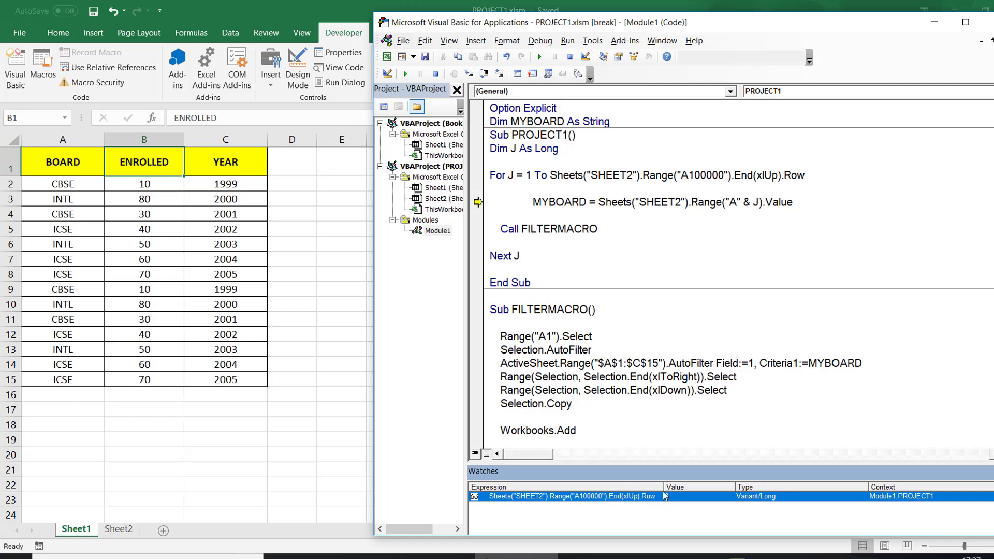
Step into FILTERMACRO, select cell A1 and add filter dropdowns to the header row
{"action": "left_click", "coordinate": [468, 74]}
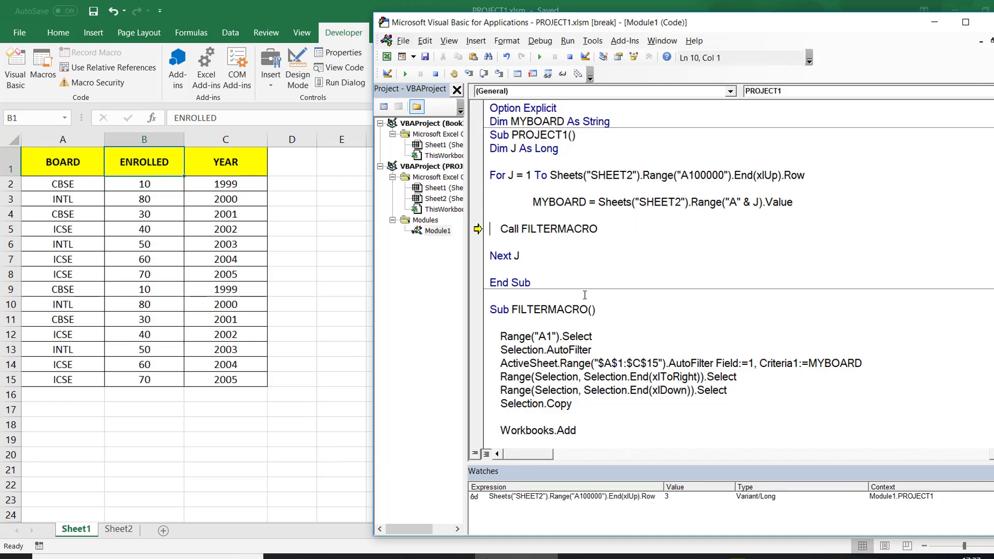
{"action": "left_click", "coordinate": [469, 74]}
{"action": "left_click", "coordinate": [469, 75]}
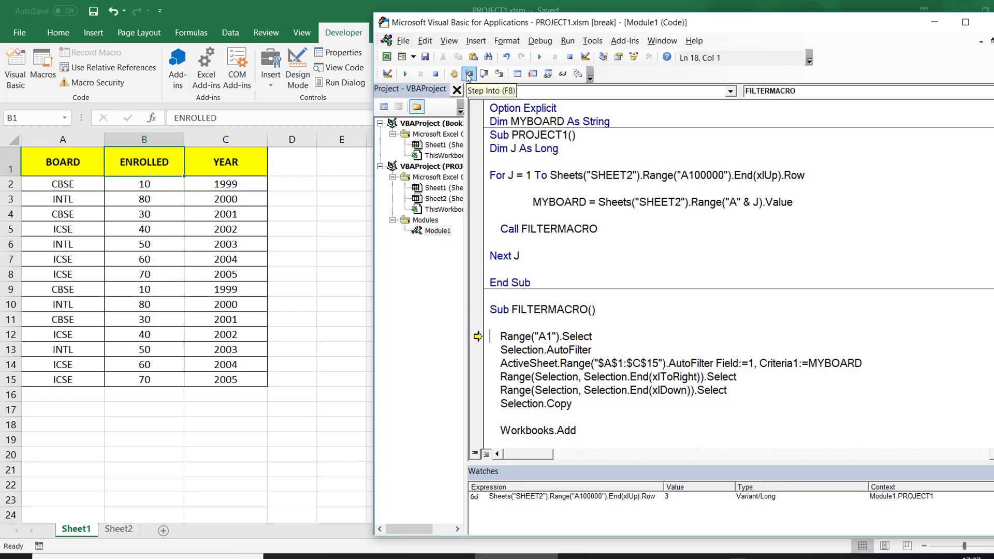
{"action": "left_click", "coordinate": [469, 74]}
{"action": "left_click", "coordinate": [469, 74]}
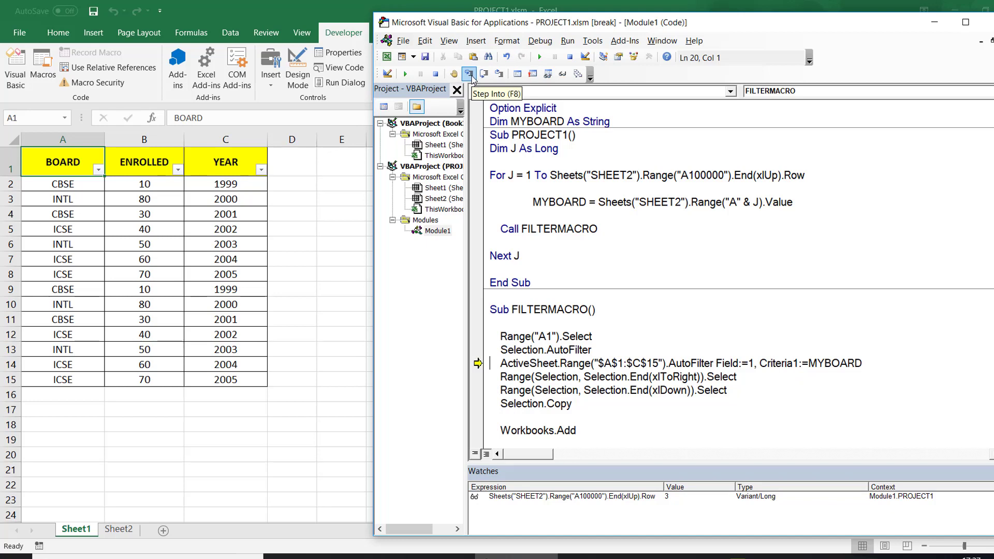
Filter the table to the four CBSE rows, copy them, and create blank Book4
{"action": "left_click", "coordinate": [469, 74]}
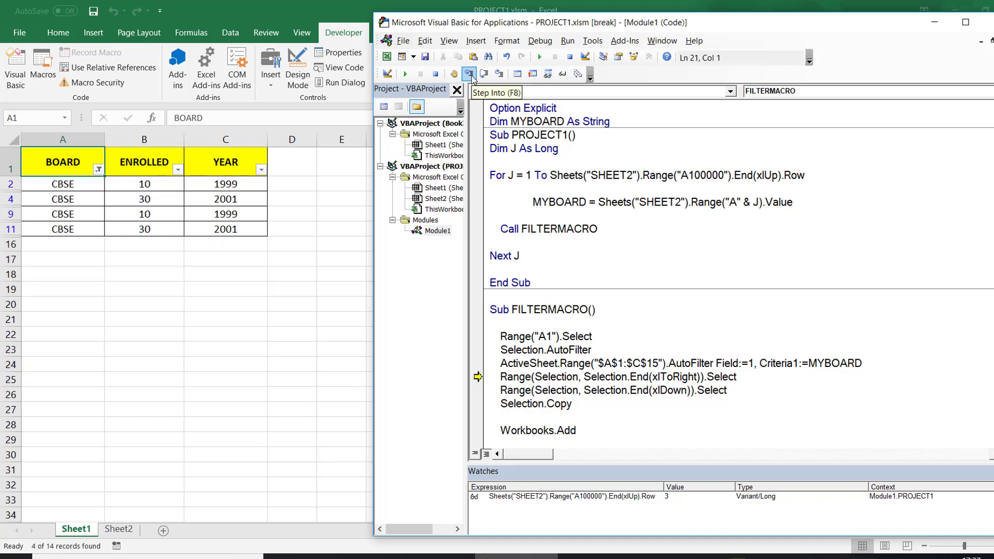
{"action": "left_click", "coordinate": [469, 74]}
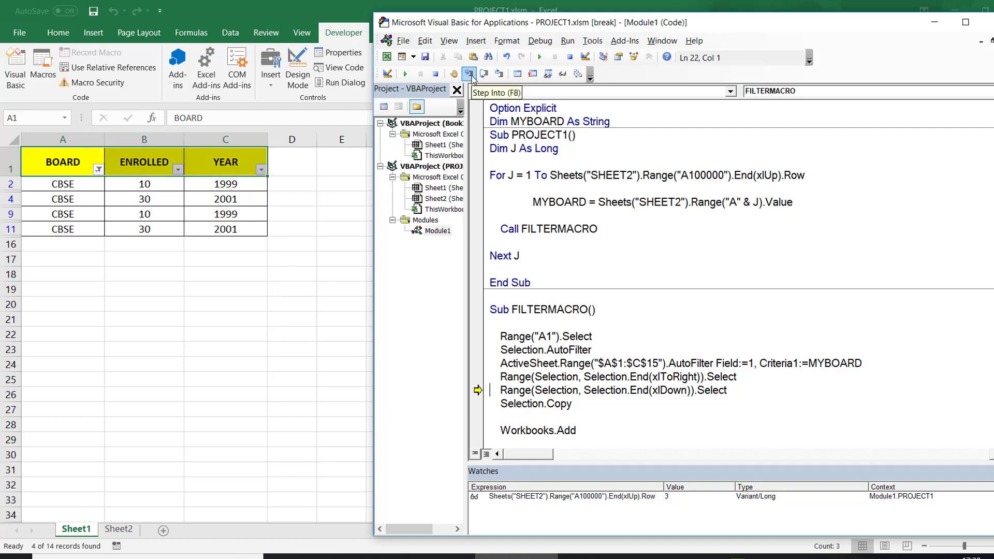
{"action": "left_click", "coordinate": [470, 75]}
{"action": "left_click", "coordinate": [470, 74]}
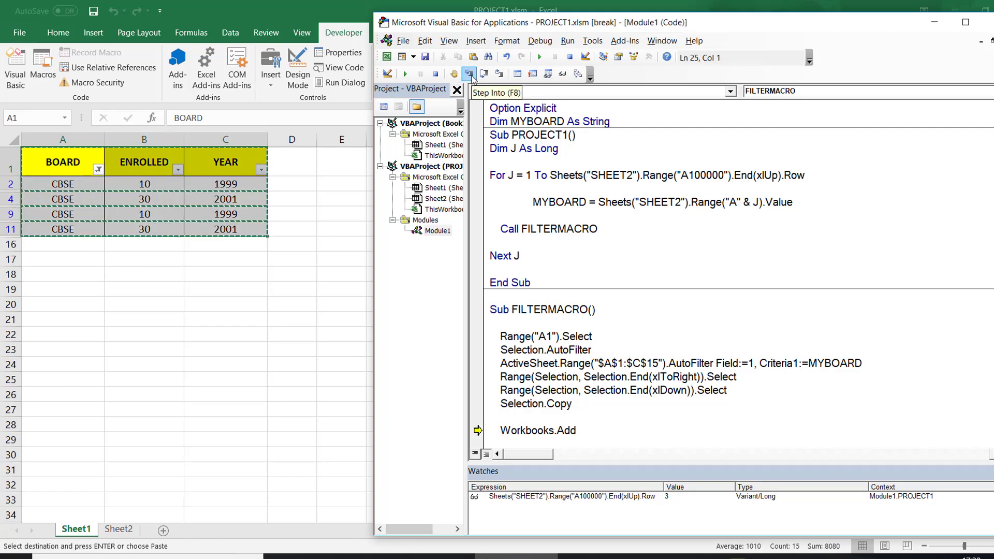
{"action": "left_click", "coordinate": [470, 75]}
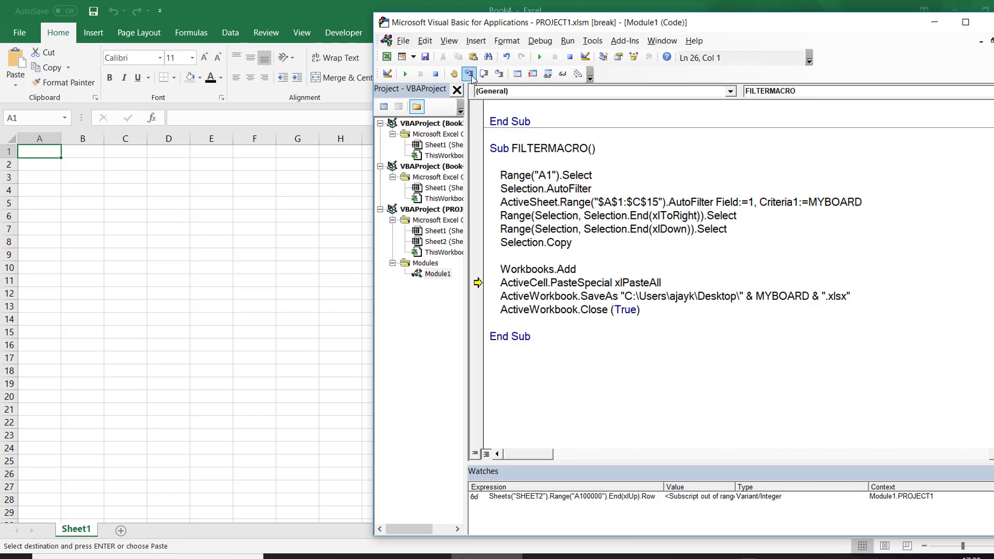
Paste the four CBSE rows into Book4, save it on the desktop as CBSE.xlsx, and close it
{"action": "left_click", "coordinate": [470, 74]}
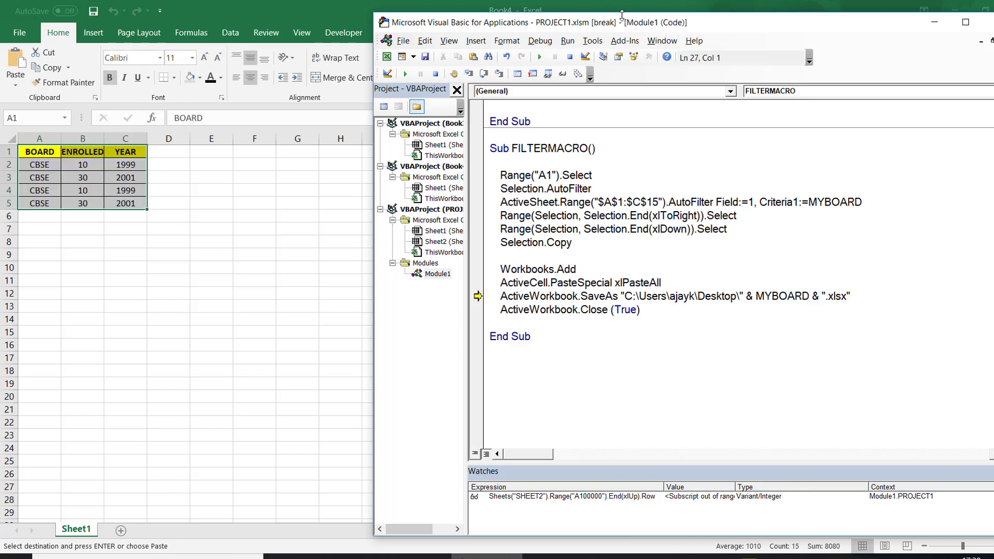
{"action": "left_click_drag", "start_coordinate": [622, 20], "coordinate": [622, 58]}
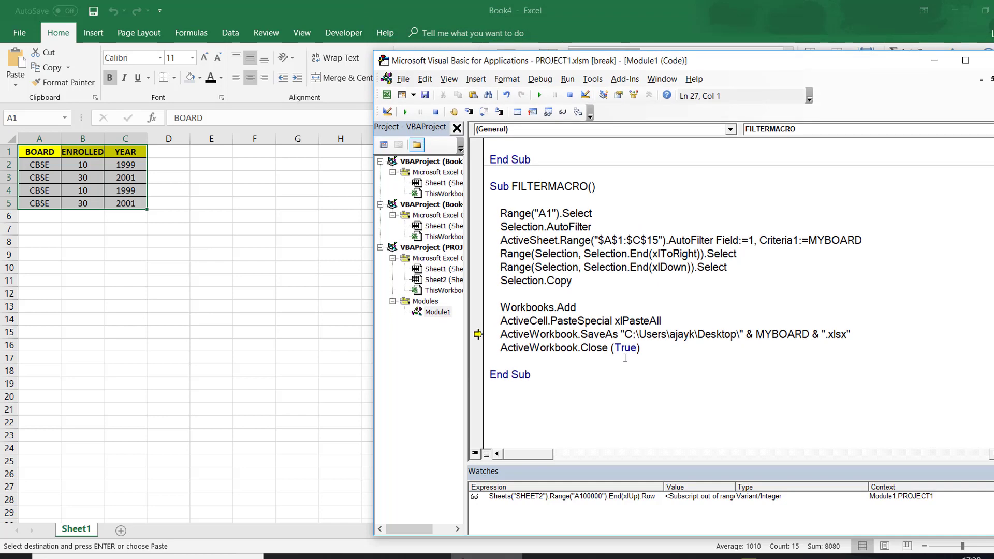
{"action": "left_click_drag", "start_coordinate": [777, 464], "coordinate": [777, 533]}
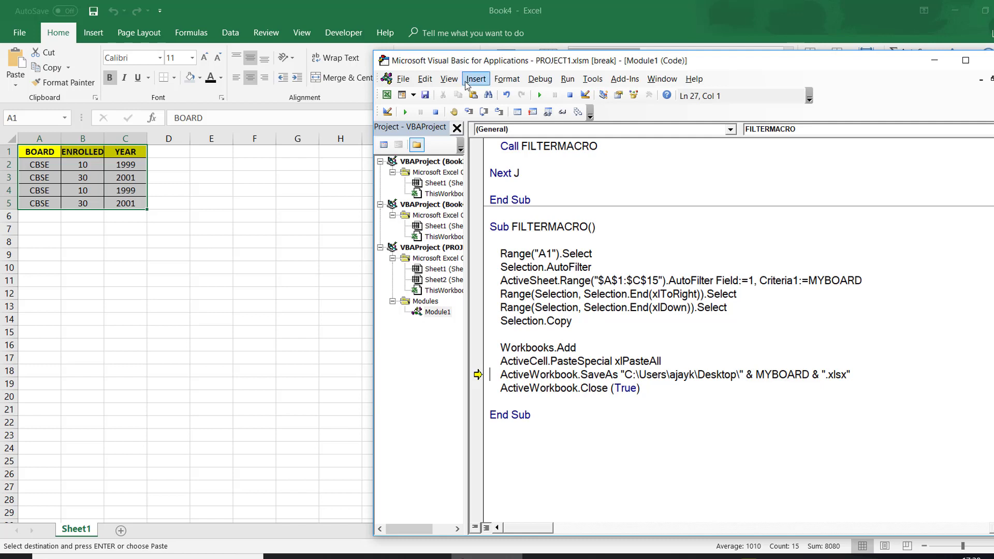
{"action": "left_click", "coordinate": [469, 111]}
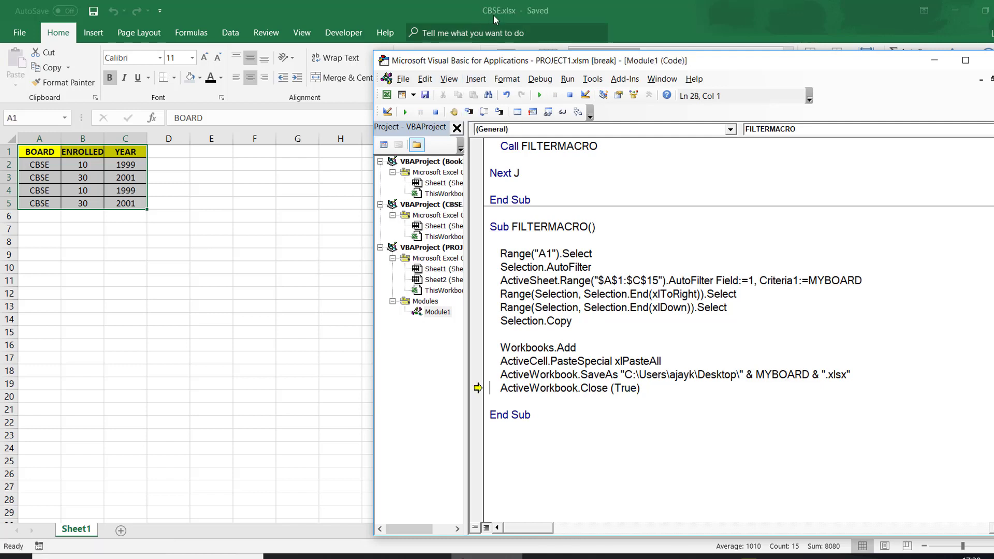
{"action": "left_click", "coordinate": [470, 111]}
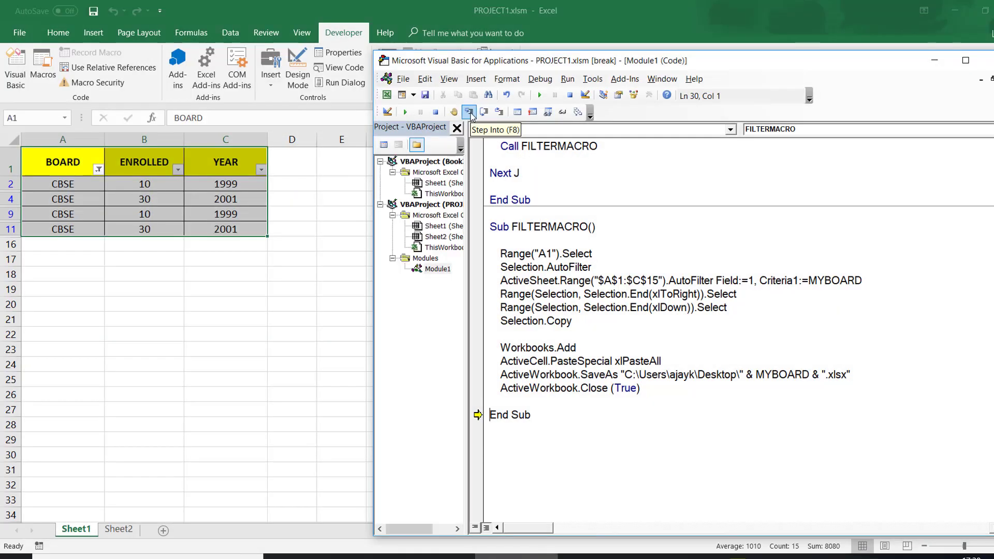
Advance the loop to the next board name and step into FILTERMACRO again
{"action": "left_click", "coordinate": [469, 111]}
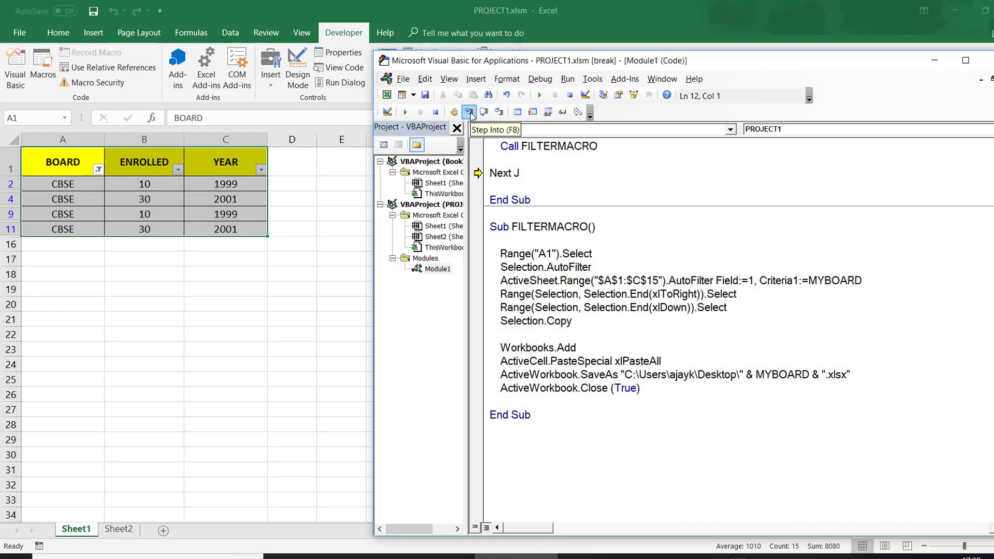
{"action": "left_click", "coordinate": [469, 112]}
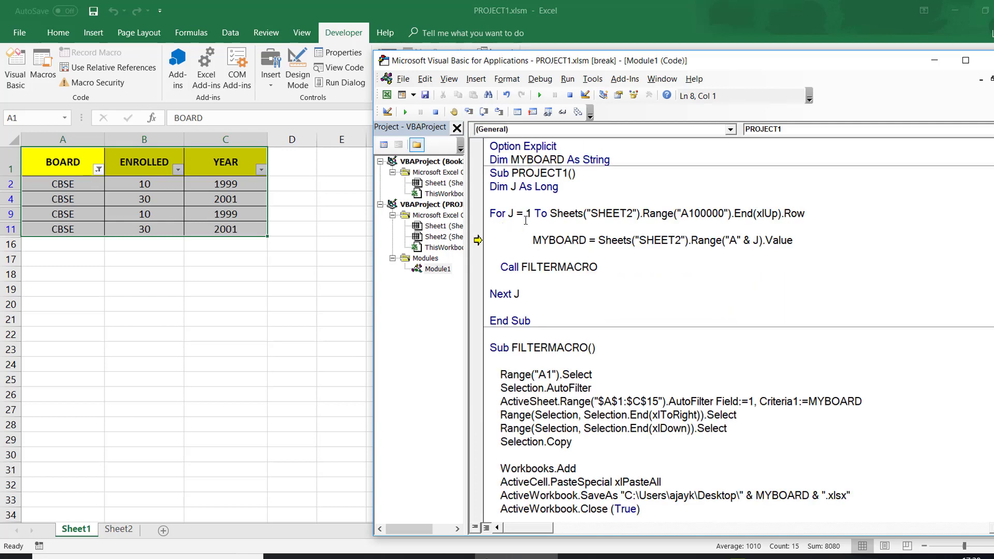
{"action": "left_click", "coordinate": [469, 112]}
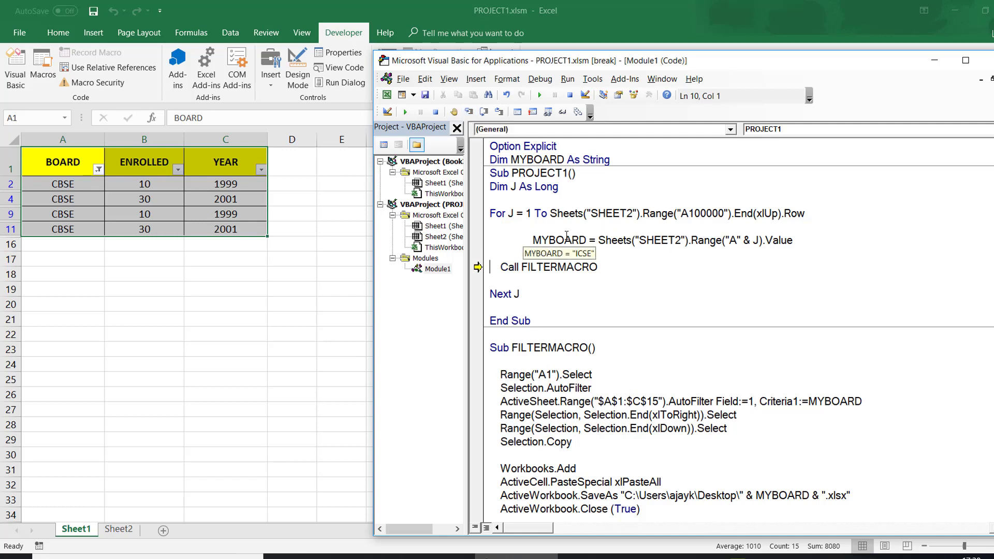
{"action": "left_click", "coordinate": [473, 118]}
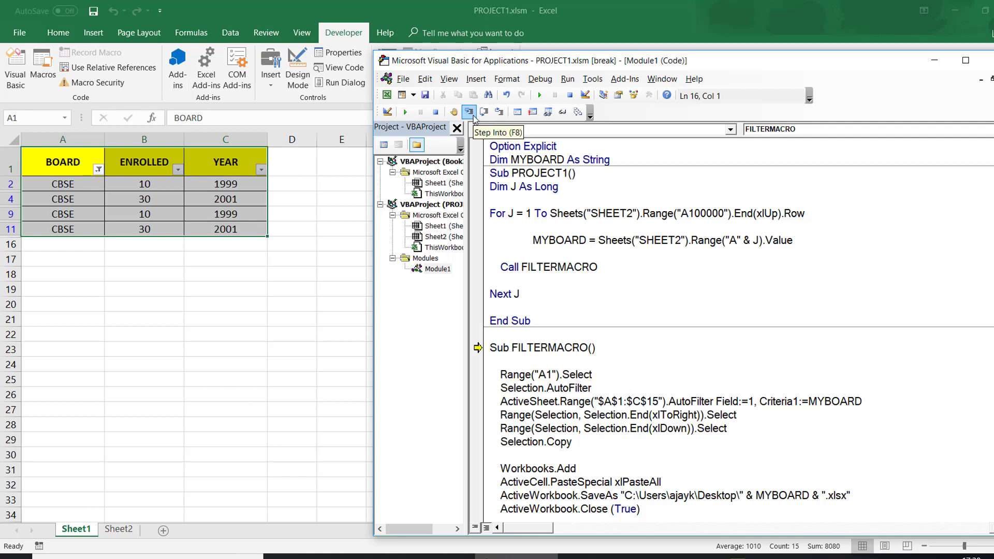
Select A1, clear the CBSE filter, and refilter the table to the six ICSE rows
{"action": "left_click", "coordinate": [469, 112]}
{"action": "left_click", "coordinate": [469, 112]}
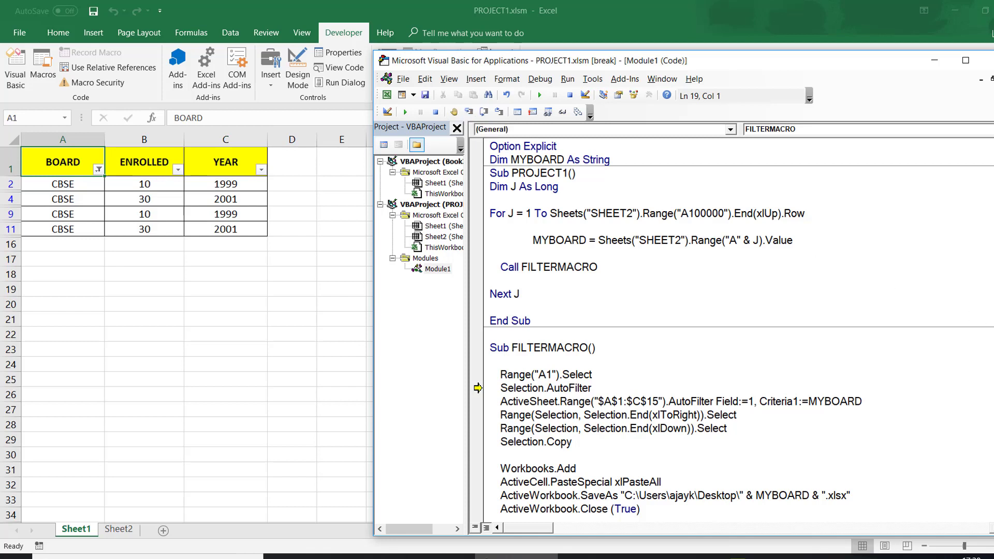
{"action": "scroll", "coordinate": [490, 388], "scroll_direction": "down", "scroll_amount": 1}
{"action": "scroll", "coordinate": [490, 388], "scroll_direction": "up", "scroll_amount": 1}
{"action": "left_click", "coordinate": [469, 112]}
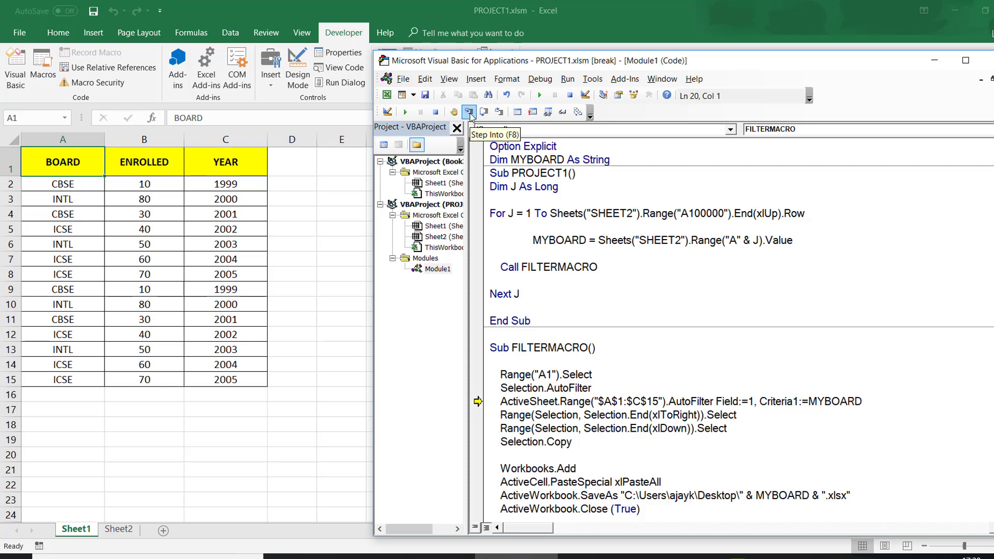
{"action": "left_click", "coordinate": [470, 115]}
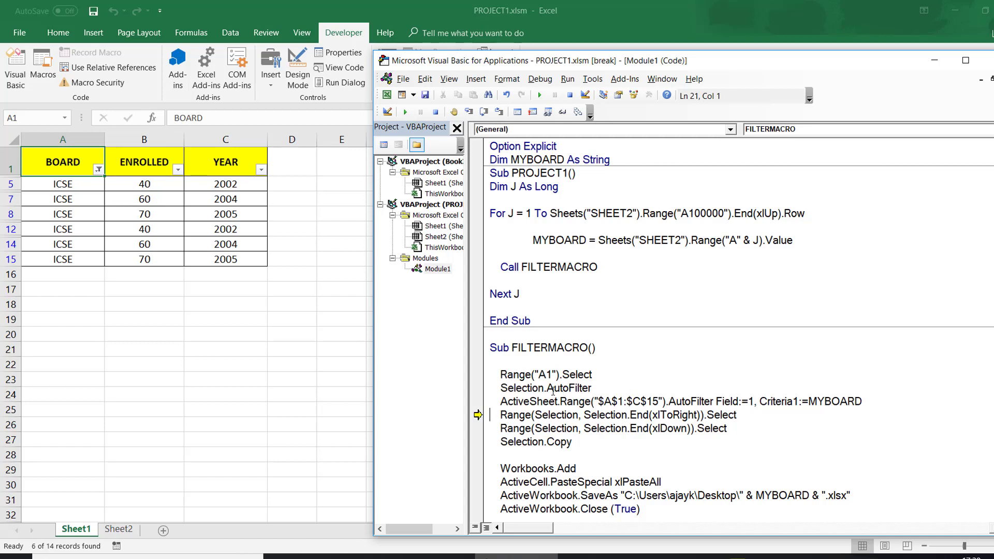
Step FILTERMACRO past the board filter line and select the filtered ICSE table
{"action": "left_click", "coordinate": [502, 399]}
{"action": "left_click", "coordinate": [879, 405], "text": "shift"}
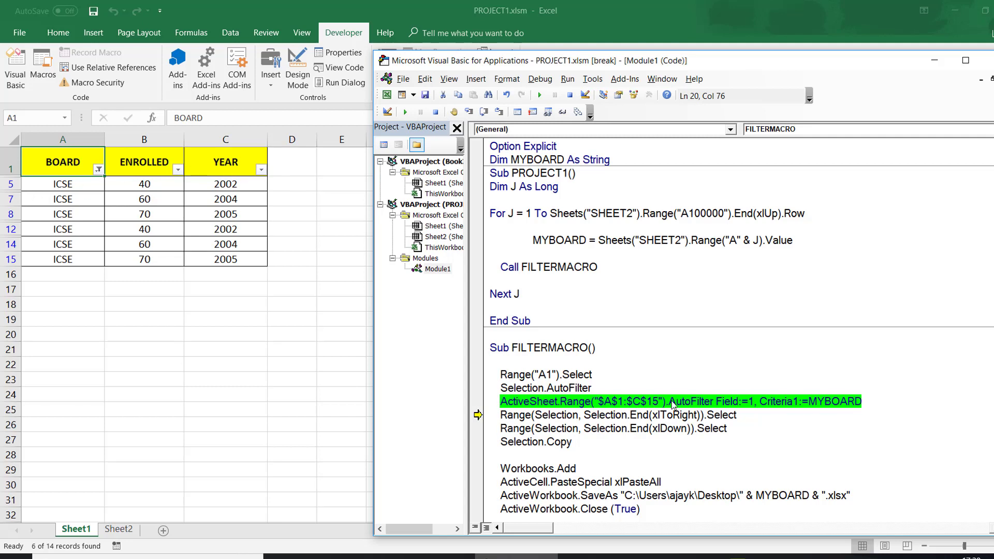
{"action": "left_click", "coordinate": [841, 413]}
{"action": "mouse_move", "coordinate": [835, 402]}
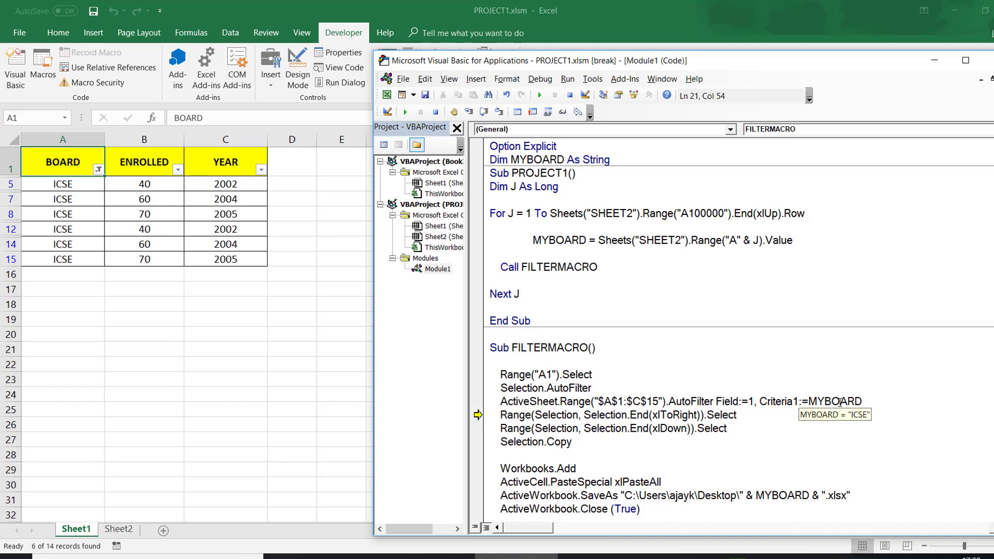
{"action": "left_click", "coordinate": [469, 112]}
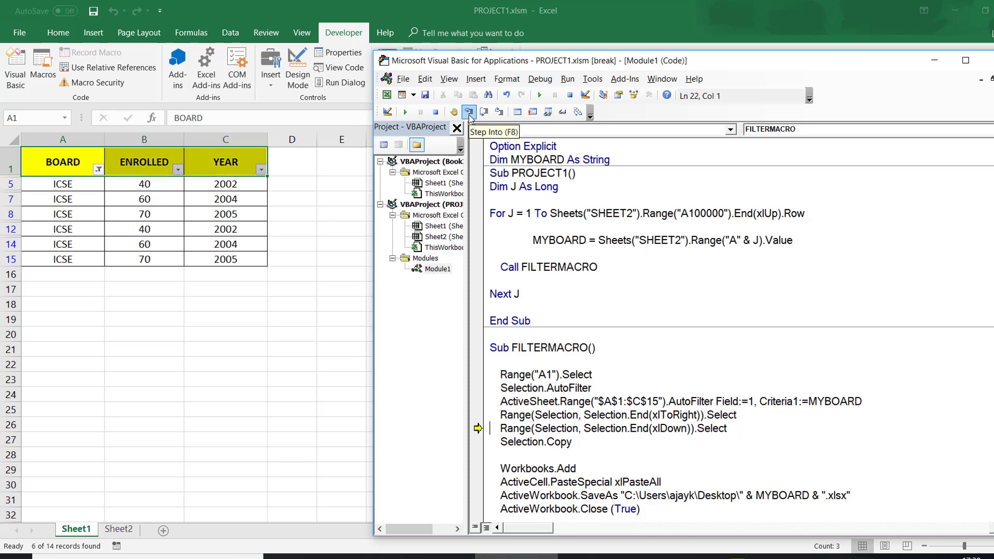
{"action": "left_click", "coordinate": [469, 113]}
Step the macro to copy the six ICSE rows into a new workbook, save it as ICSE.xlsx, and close it
{"action": "left_click", "coordinate": [470, 113]}
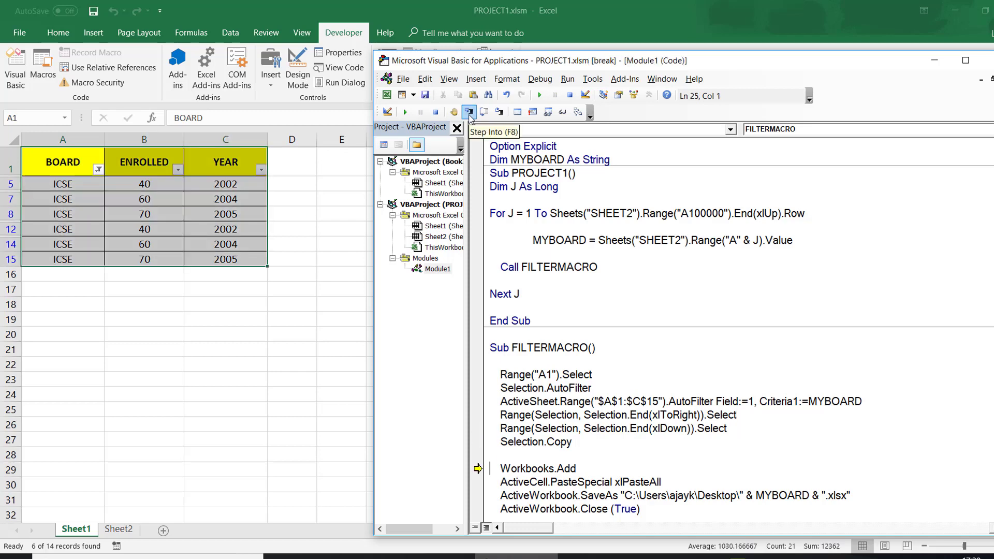
{"action": "left_click", "coordinate": [469, 112]}
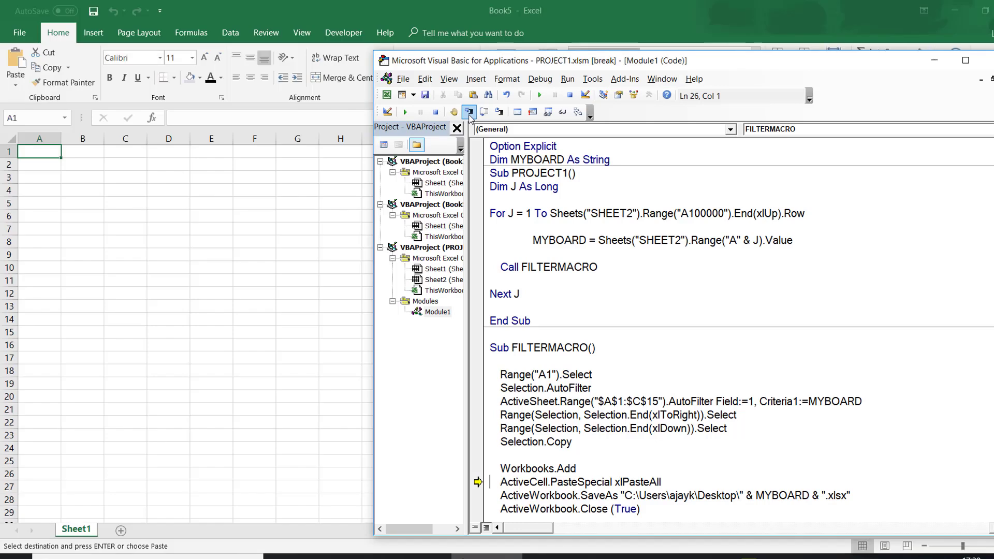
{"action": "left_click", "coordinate": [469, 112]}
{"action": "left_click", "coordinate": [469, 113]}
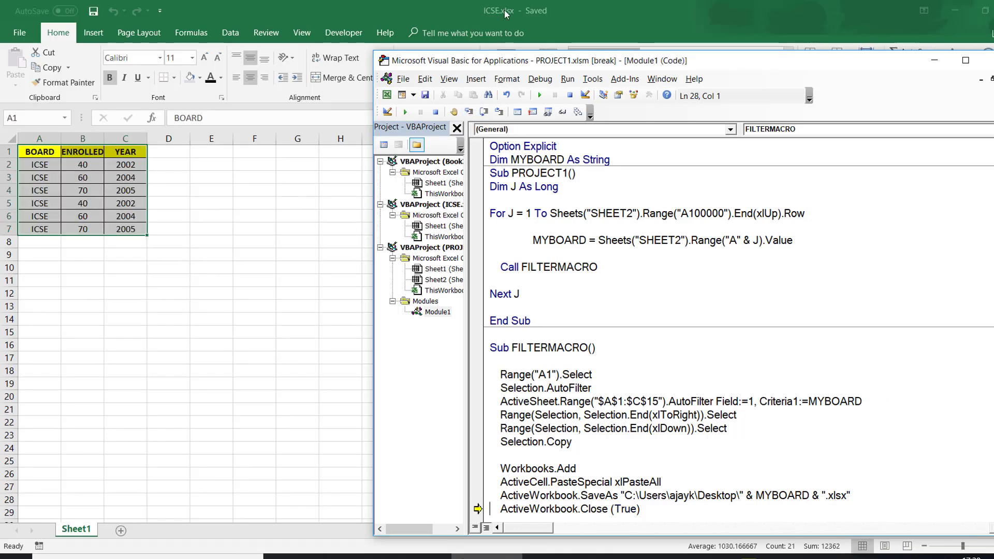
{"action": "left_click", "coordinate": [469, 113]}
{"action": "left_click", "coordinate": [469, 112]}
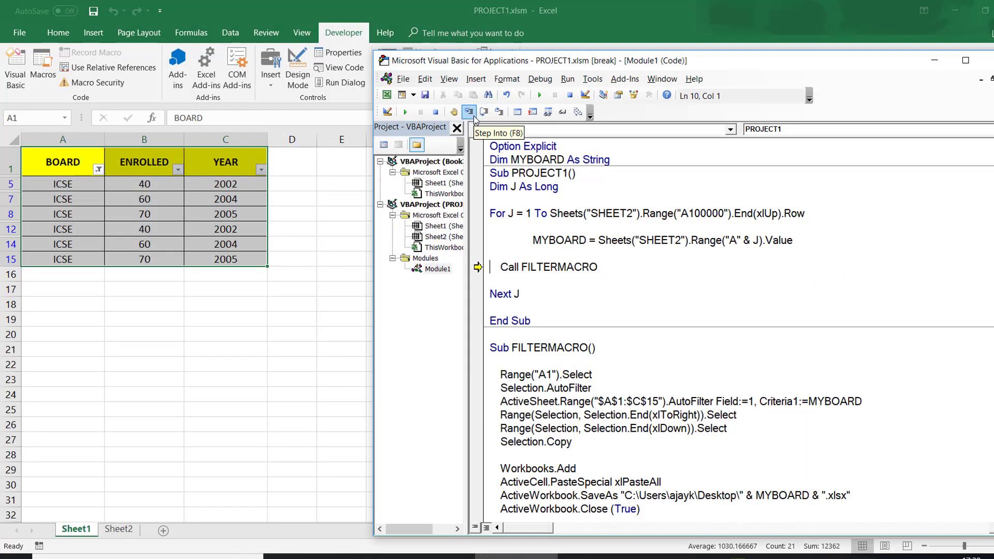
Step the INTL pass: clear the filter, filter to INTL, and copy the rows to a new workbook
{"action": "left_click", "coordinate": [469, 113]}
{"action": "left_click", "coordinate": [474, 117]}
{"action": "left_click", "coordinate": [474, 117]}
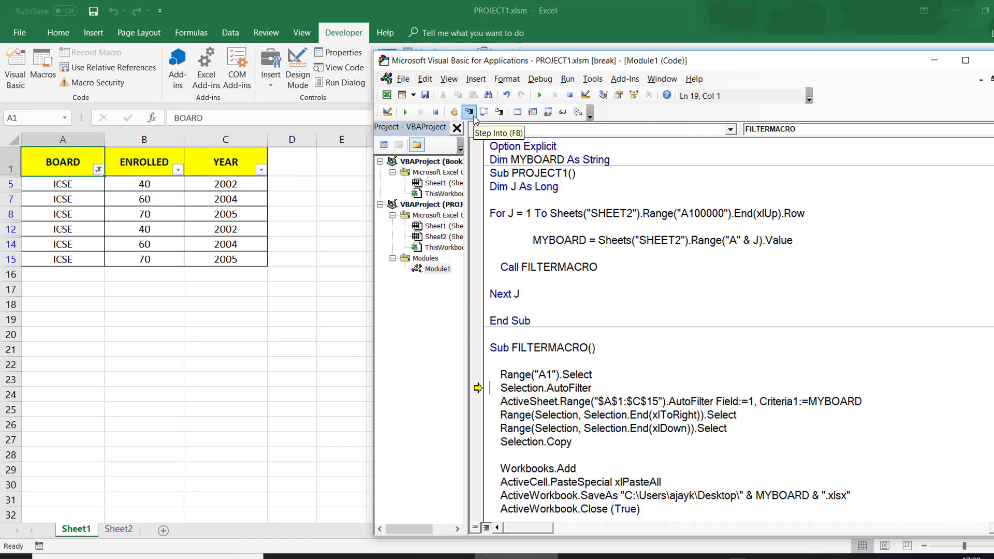
{"action": "left_click", "coordinate": [469, 112]}
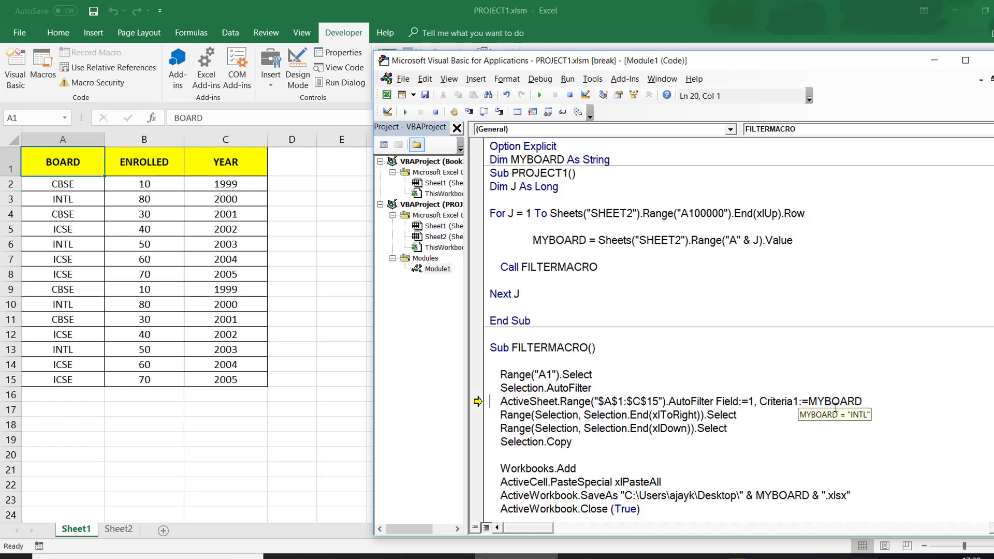
{"action": "left_click", "coordinate": [470, 112]}
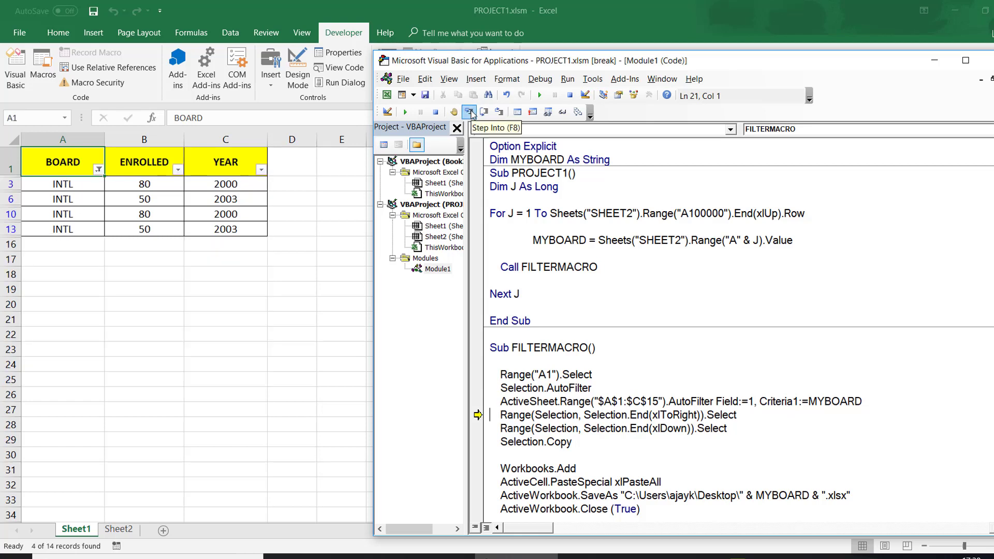
{"action": "left_click", "coordinate": [469, 112]}
{"action": "left_click", "coordinate": [469, 113]}
{"action": "left_click", "coordinate": [470, 112]}
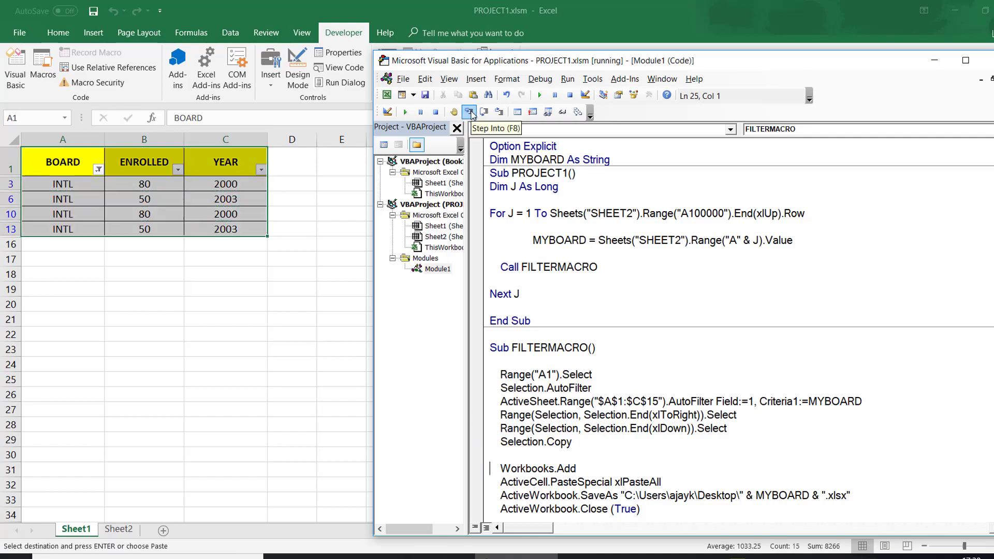
{"action": "left_click", "coordinate": [470, 112]}
Run the macro to completion, saving INTL.xlsx, and insert blank lines after Next J
{"action": "left_click", "coordinate": [538, 98]}
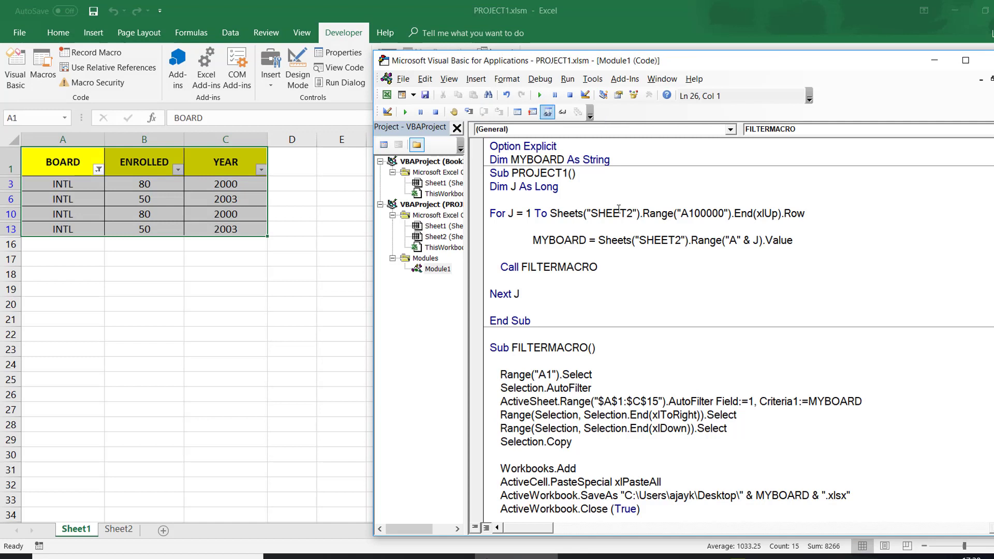
{"action": "left_click", "coordinate": [625, 280]}
{"action": "key", "text": "Return"}
{"action": "key", "text": "Return"}
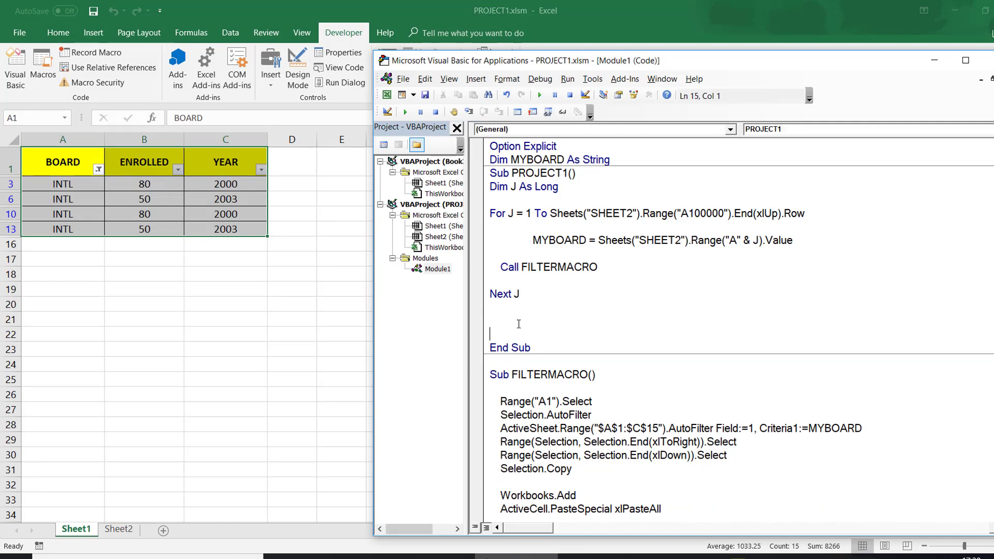
Copy the Selection.AutoFilter statement and paste it after Next J
{"action": "left_click", "coordinate": [497, 416]}
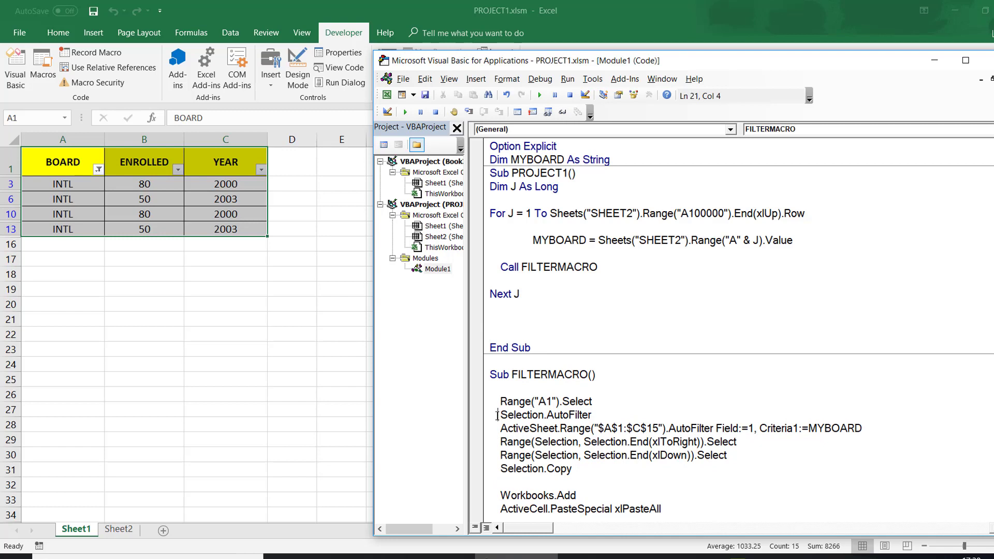
{"action": "left_click", "coordinate": [604, 419], "text": "shift"}
{"action": "key", "text": "ctrl+c"}
{"action": "left_click", "coordinate": [503, 326]}
{"action": "key", "text": "ctrl+v"}
Back in the worksheet, turn off the filter to show all 14 rows, then show the desktop
{"action": "key", "text": "alt+F11"}
{"action": "left_click", "coordinate": [146, 164]}
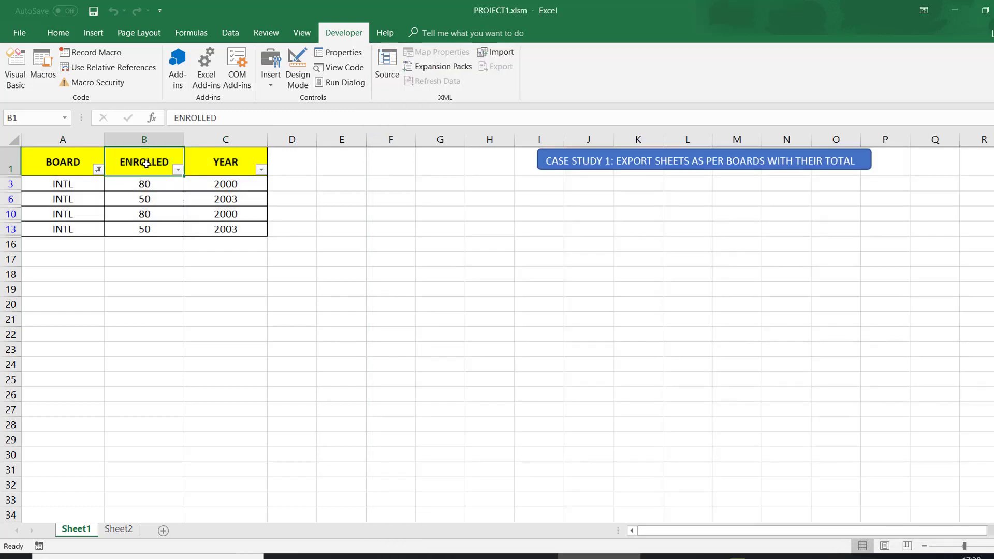
{"action": "key", "text": "alt+d"}
{"action": "key", "text": "f"}
{"action": "key", "text": "f"}
{"action": "left_click", "coordinate": [82, 162]}
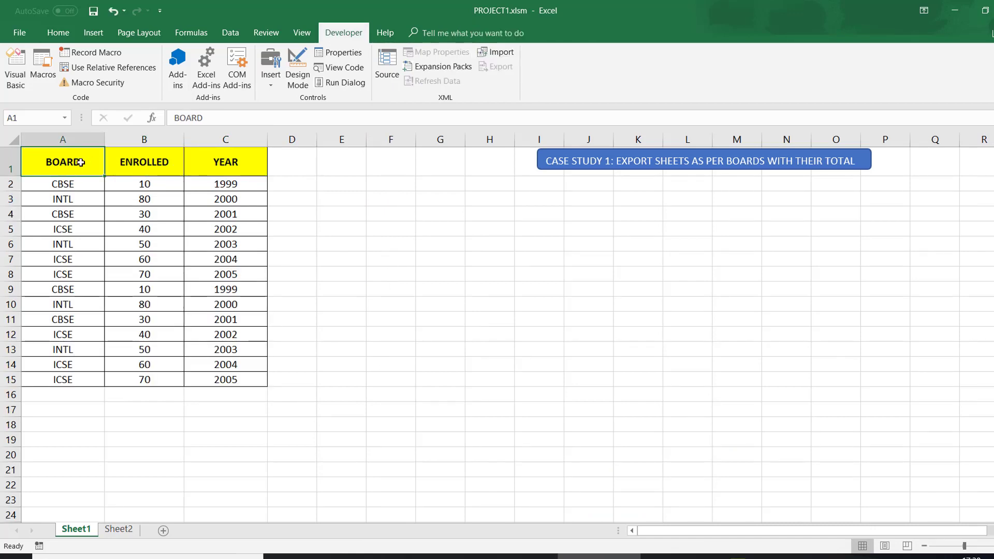
{"action": "key", "text": "super+d"}
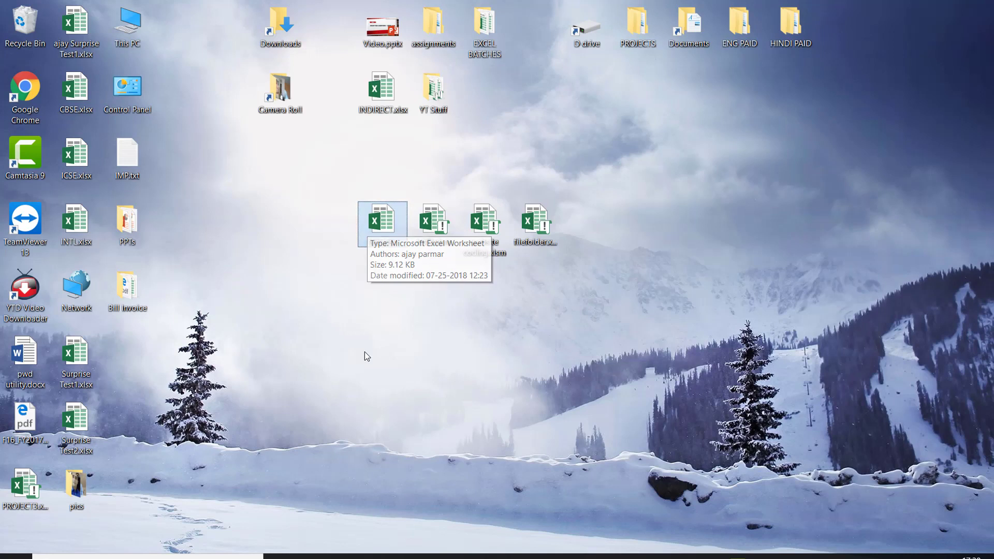
Group the ICSE.xlsx, CBSE.xlsx and INTL.xlsx icons together on the desktop and open INTL.xlsx
{"action": "mouse_move", "coordinate": [80, 157]}
{"action": "left_mouse_down"}
{"action": "mouse_move", "coordinate": [254, 222]}
{"action": "mouse_move", "coordinate": [285, 290]}
{"action": "left_mouse_up"}
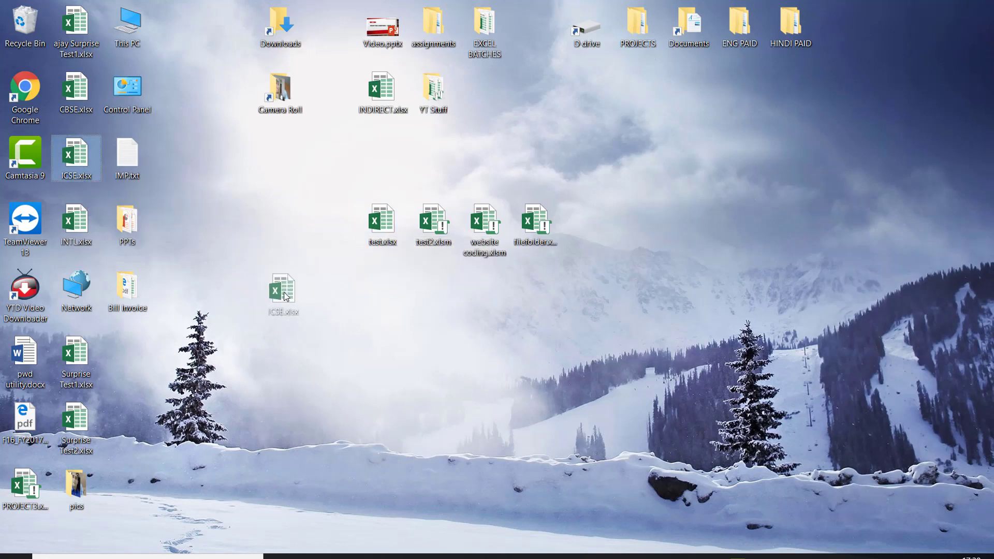
{"action": "mouse_move", "coordinate": [76, 93]}
{"action": "left_mouse_down"}
{"action": "mouse_move", "coordinate": [335, 280]}
{"action": "mouse_move", "coordinate": [393, 288]}
{"action": "left_mouse_up"}
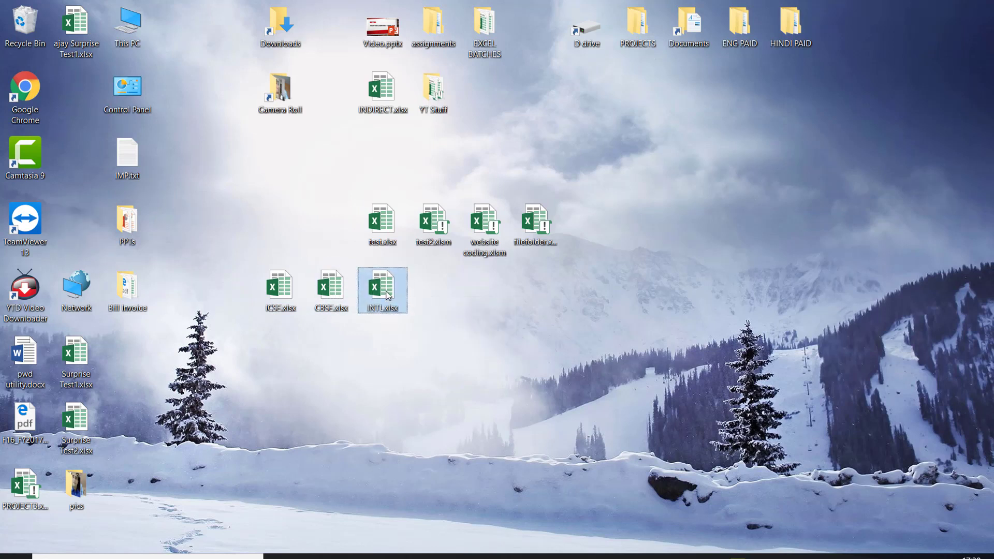
{"action": "double_click", "coordinate": [387, 294]}
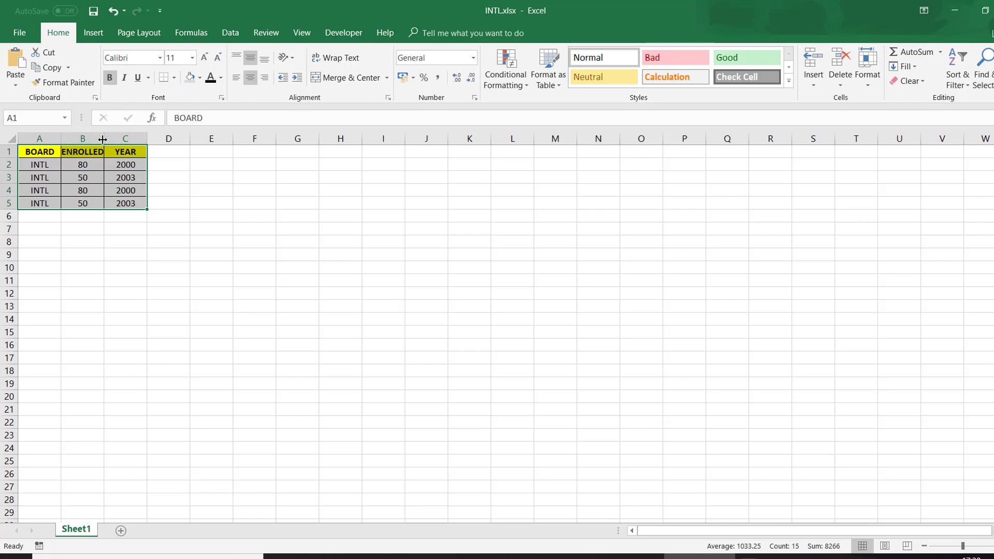
Widen column B to check the four INTL rows, then close INTL.xlsx without saving
{"action": "left_click_drag", "start_coordinate": [104, 139], "coordinate": [168, 150]}
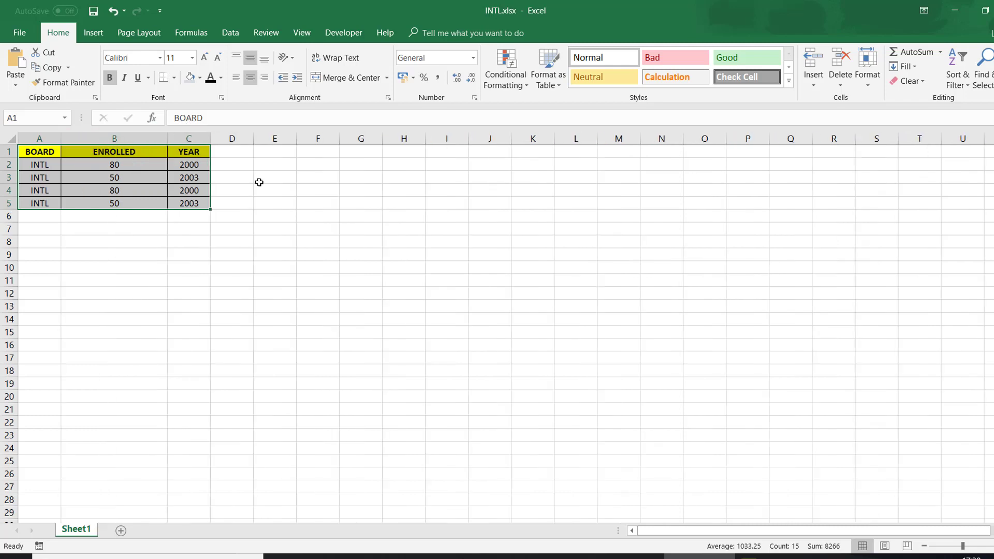
{"action": "key", "text": "alt+F4"}
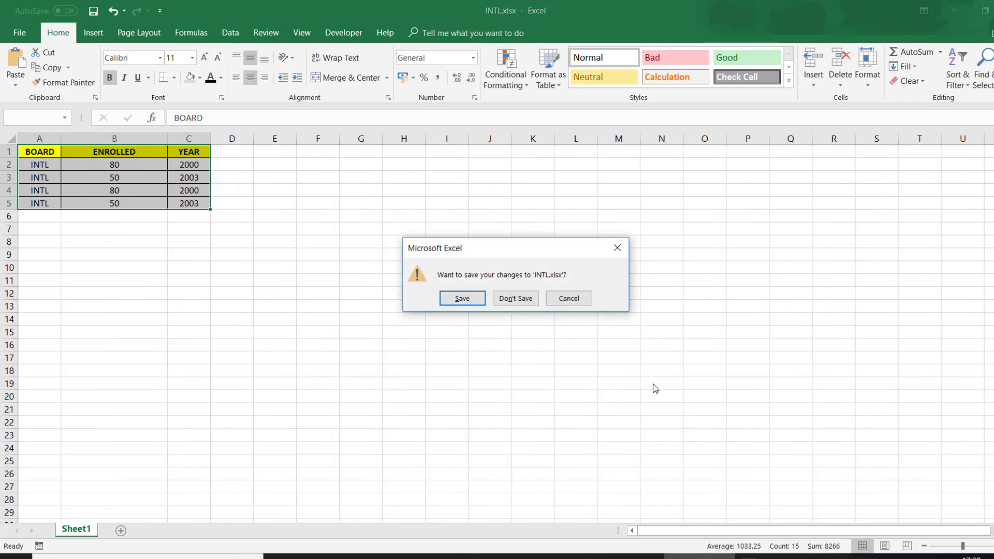
{"action": "left_click", "coordinate": [532, 301]}
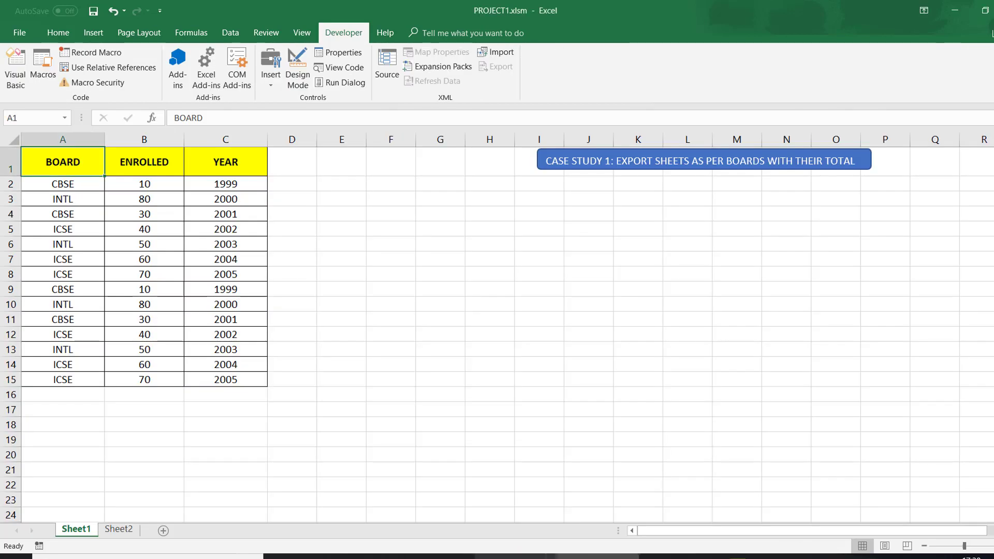
{"action": "left_click", "coordinate": [295, 235]}
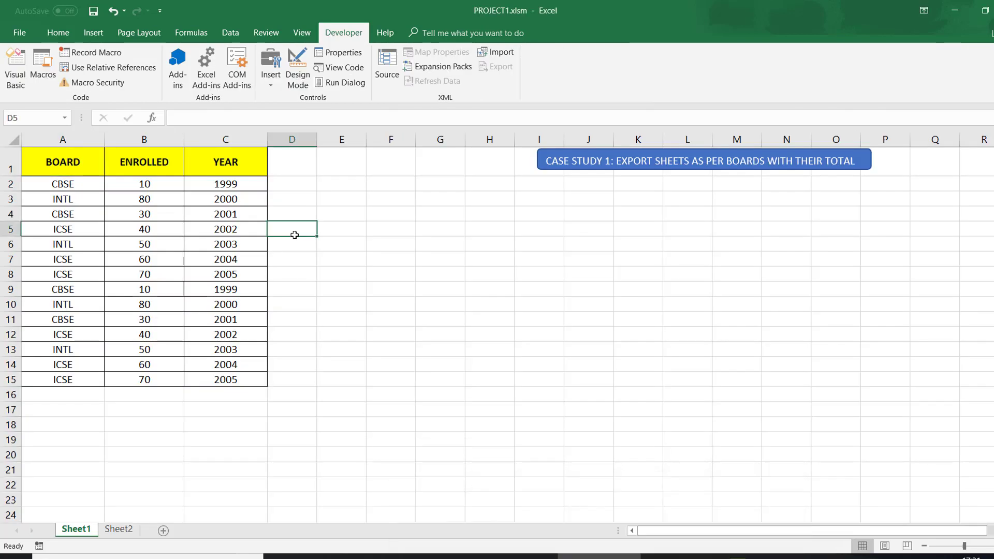